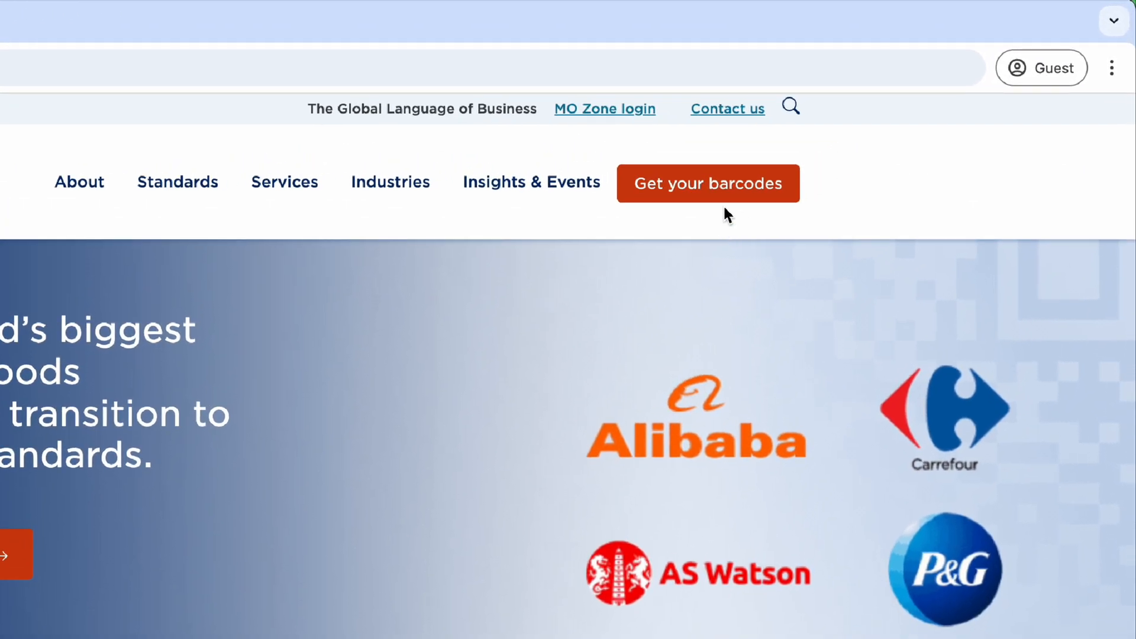
Step: From Get your barcodes, search 'south', pick South Africa, and open its GS1 barcode site
{"action": "left_click", "coordinate": [726, 183]}
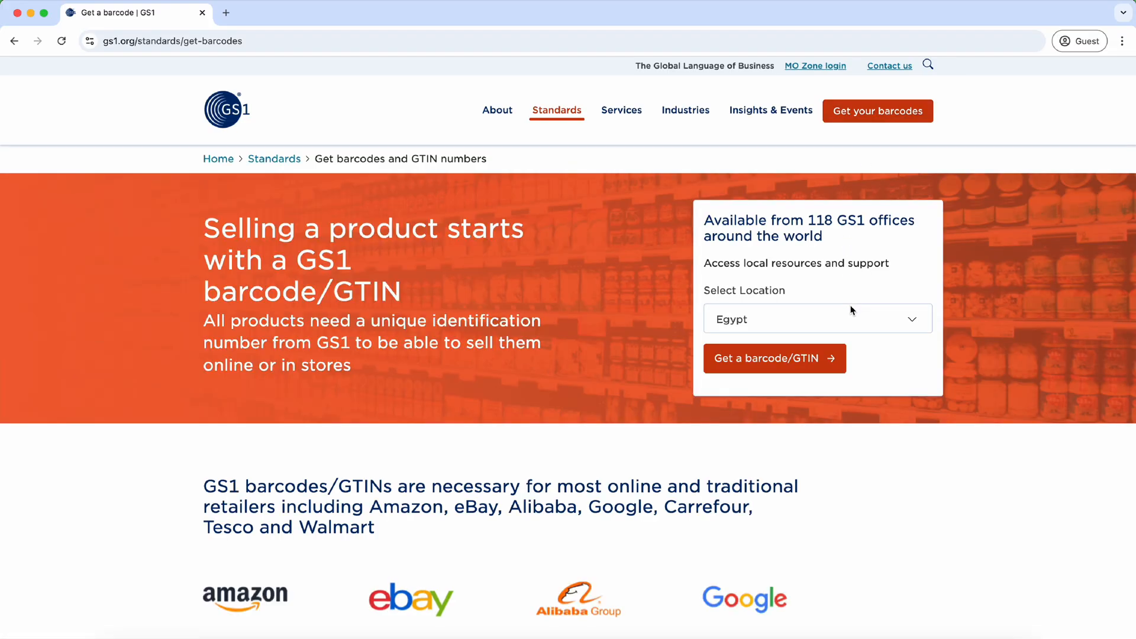
{"action": "left_click", "coordinate": [861, 323]}
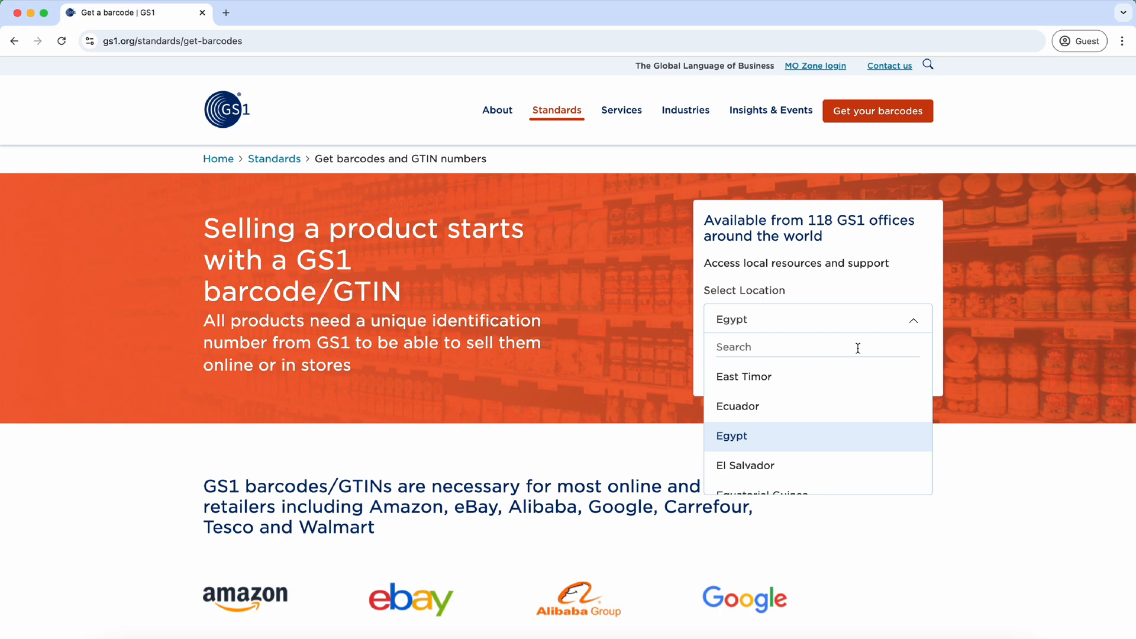
{"action": "type", "text": "south"}
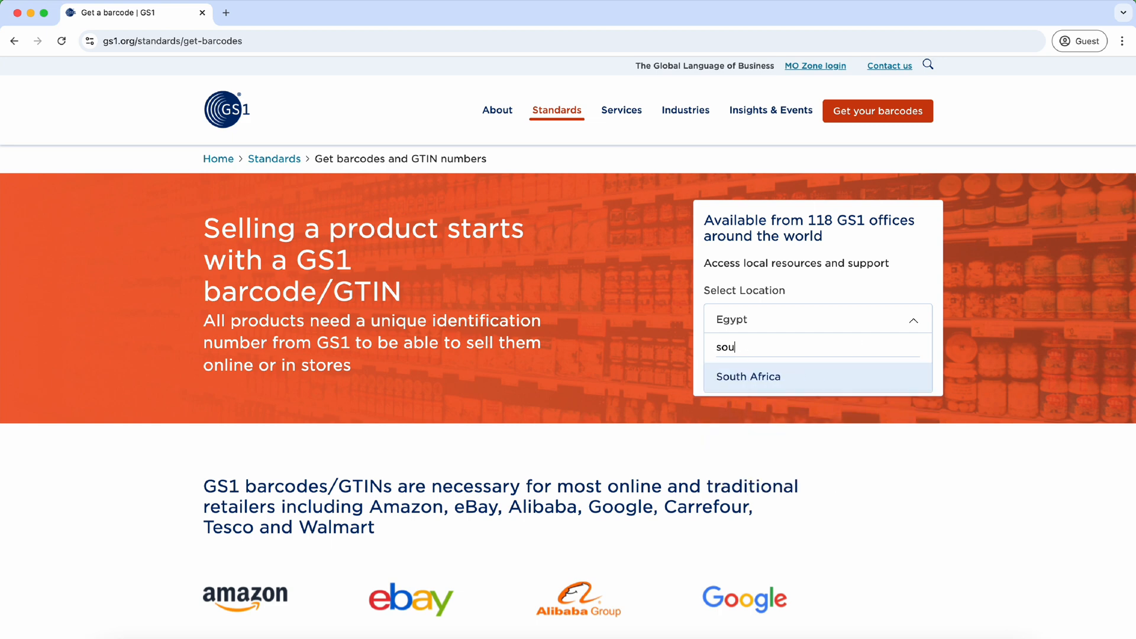
{"action": "left_click", "coordinate": [851, 390]}
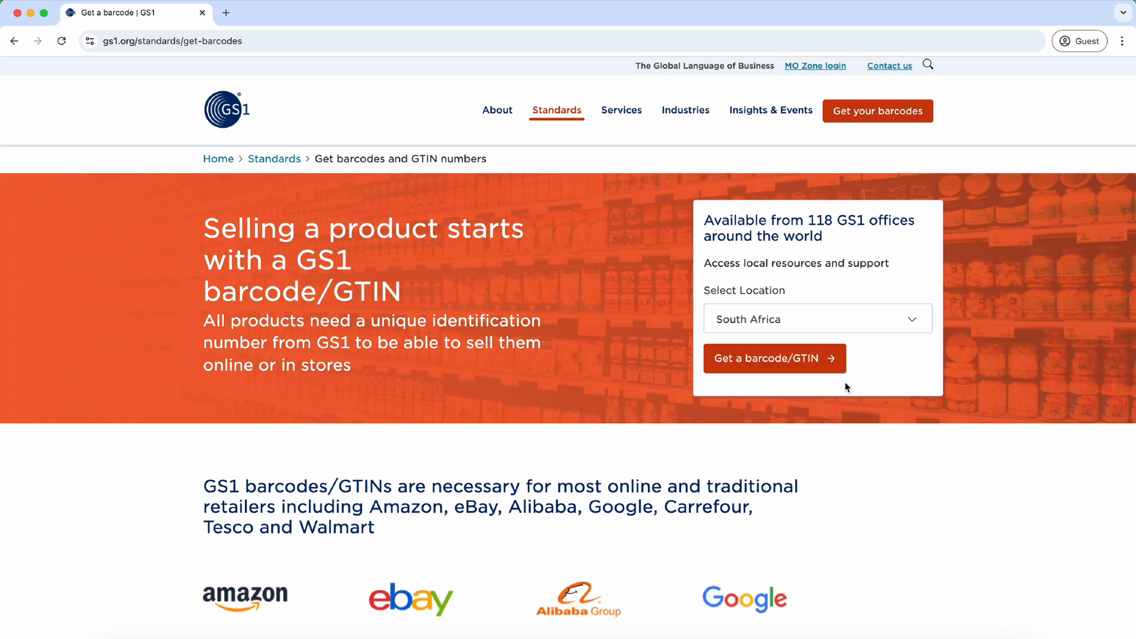
{"action": "left_click", "coordinate": [760, 362]}
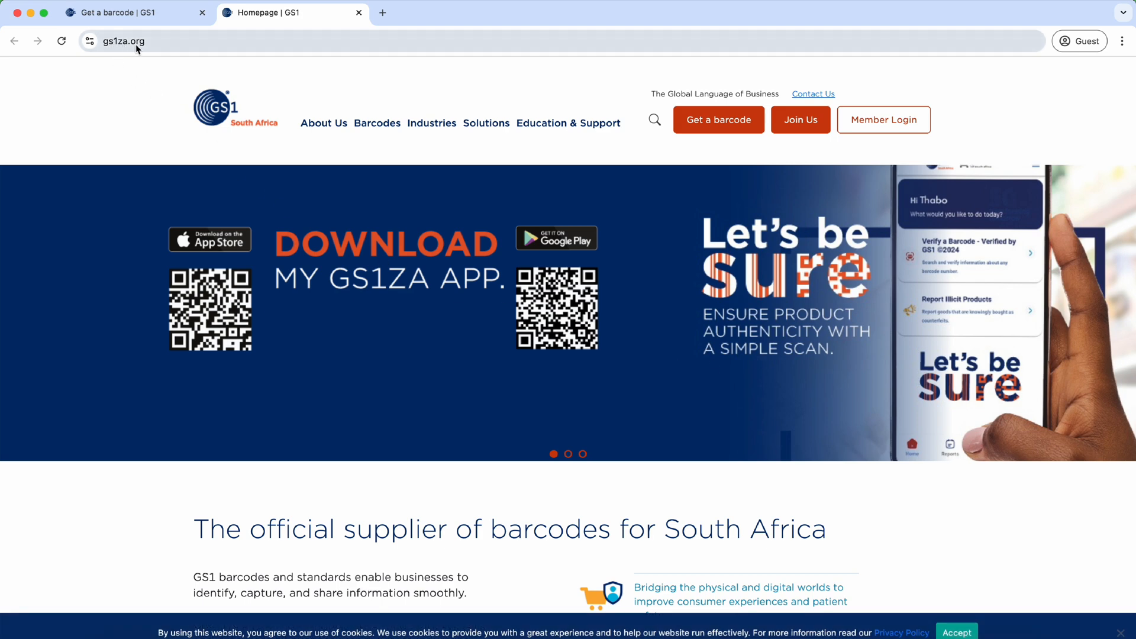
Step: Return to the gs1za.org homepage tab and dismiss the cookie consent notice
{"action": "left_click", "coordinate": [148, 13]}
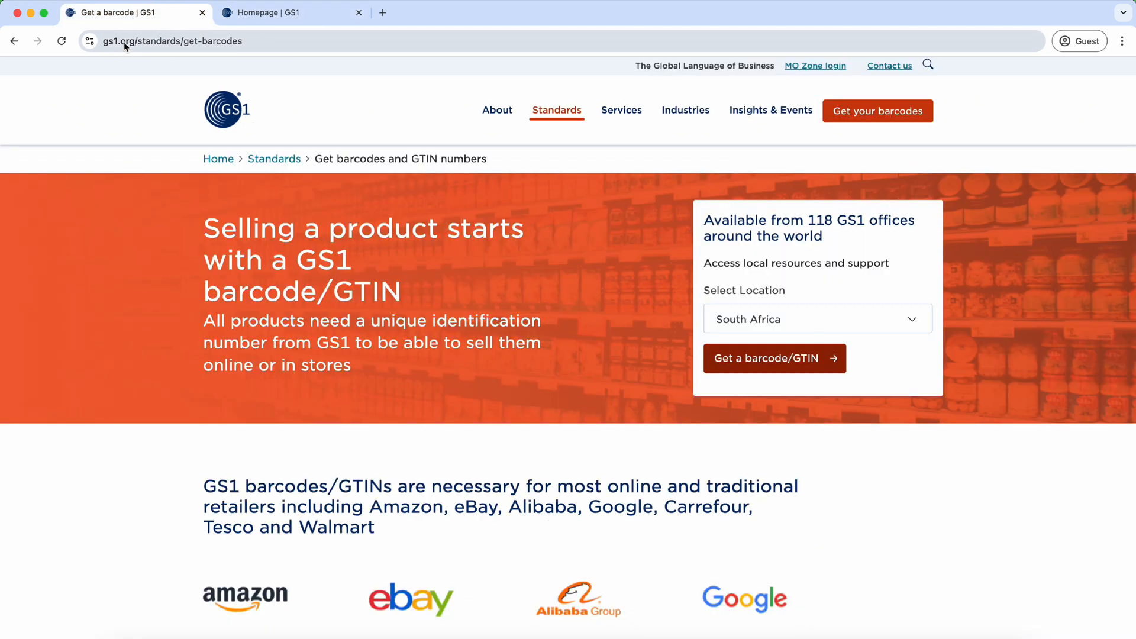
{"action": "left_click", "coordinate": [243, 19]}
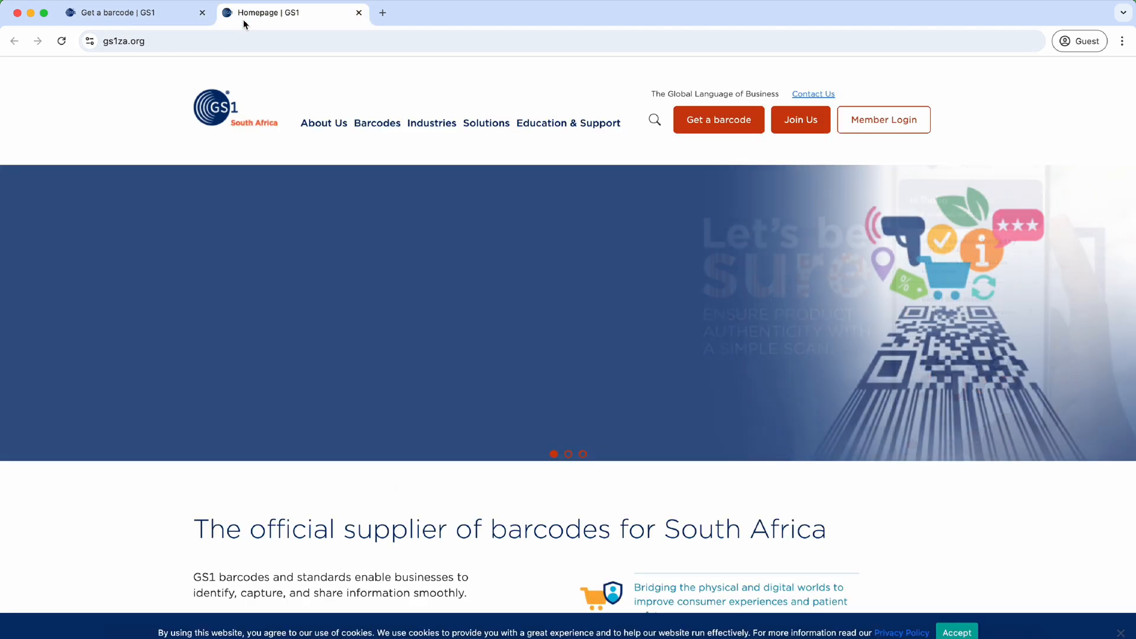
{"action": "scroll", "coordinate": [489, 336], "scroll_direction": "down", "scroll_amount": 2}
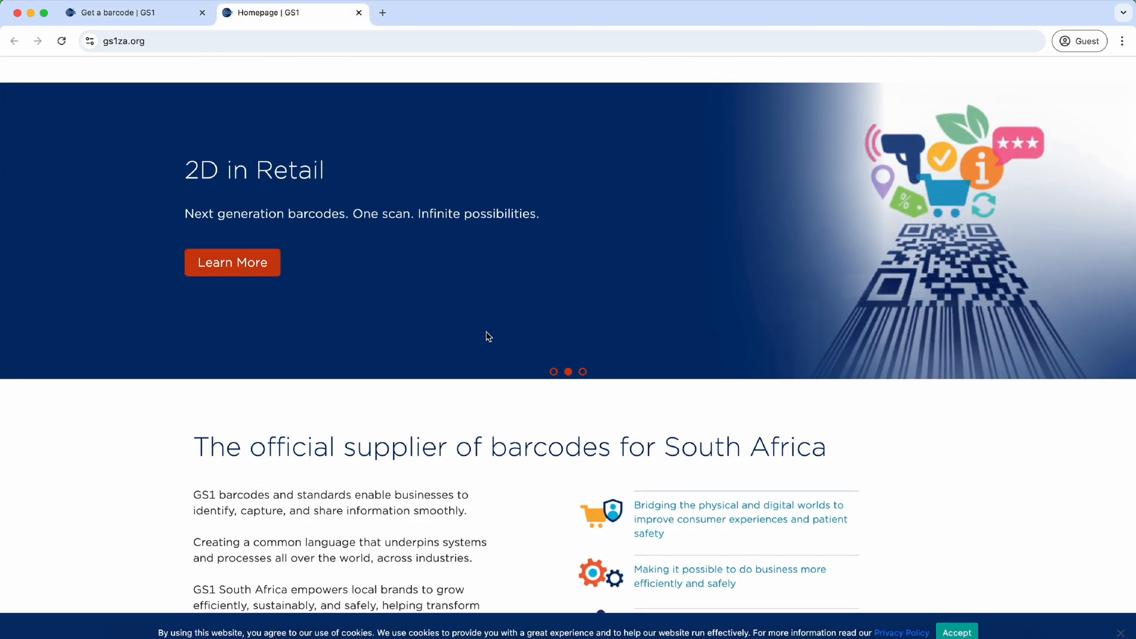
{"action": "scroll", "coordinate": [487, 335], "scroll_direction": "down", "scroll_amount": 3}
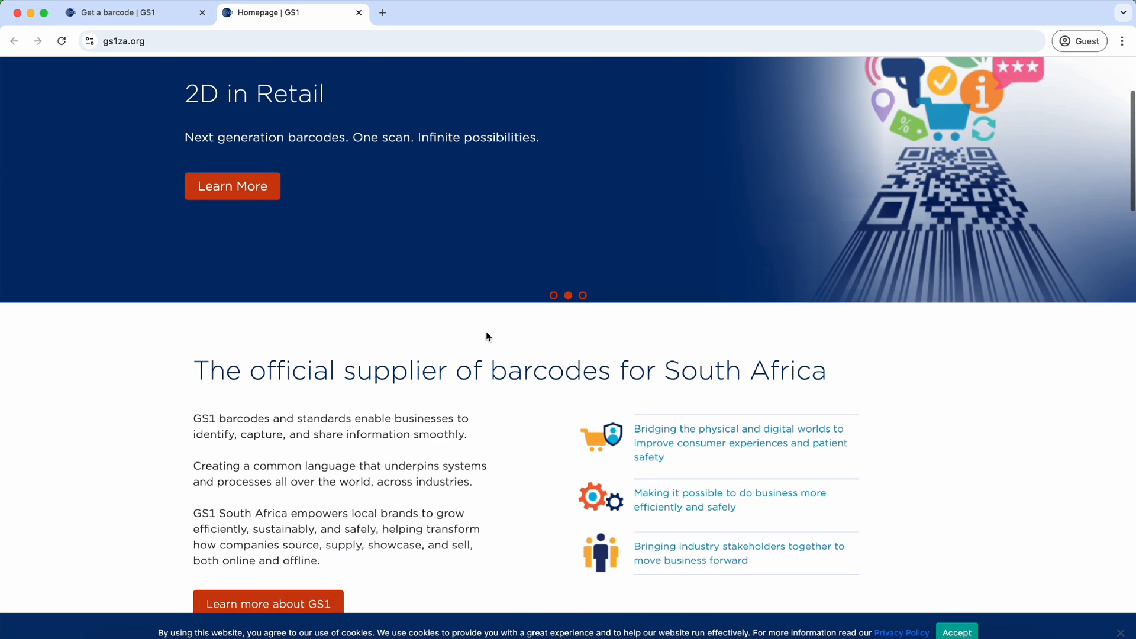
{"action": "left_click", "coordinate": [1119, 633]}
Step: Start joining GS1 South Africa via Join Us to reach the portal registration page
{"action": "scroll", "coordinate": [1053, 460], "scroll_direction": "down", "scroll_amount": 10}
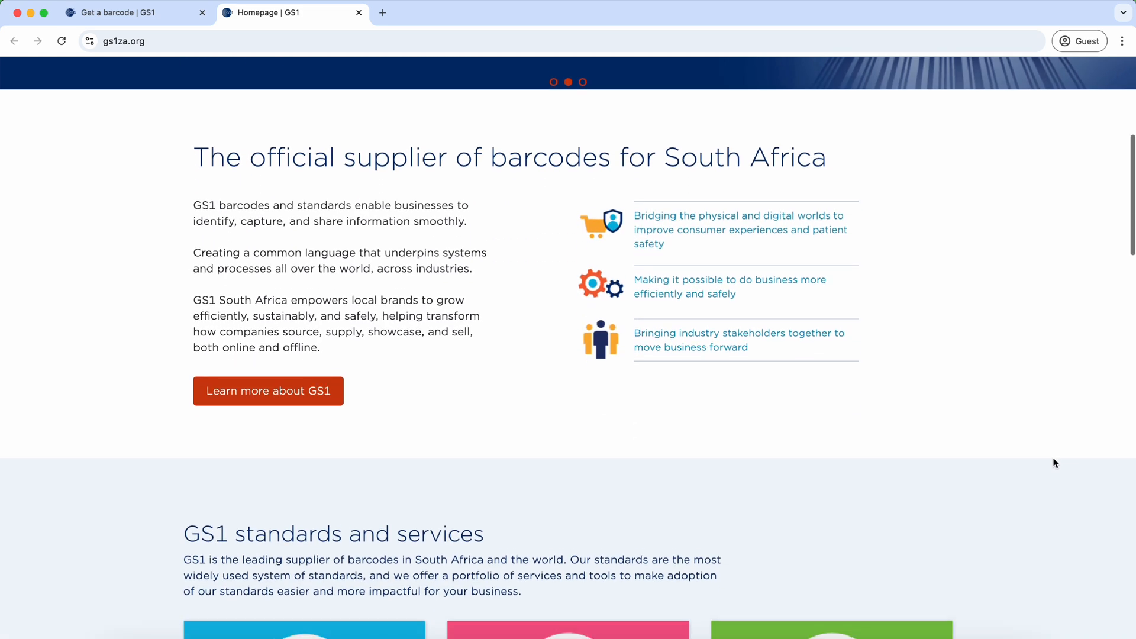
{"action": "scroll", "coordinate": [1053, 463], "scroll_direction": "up", "scroll_amount": 3}
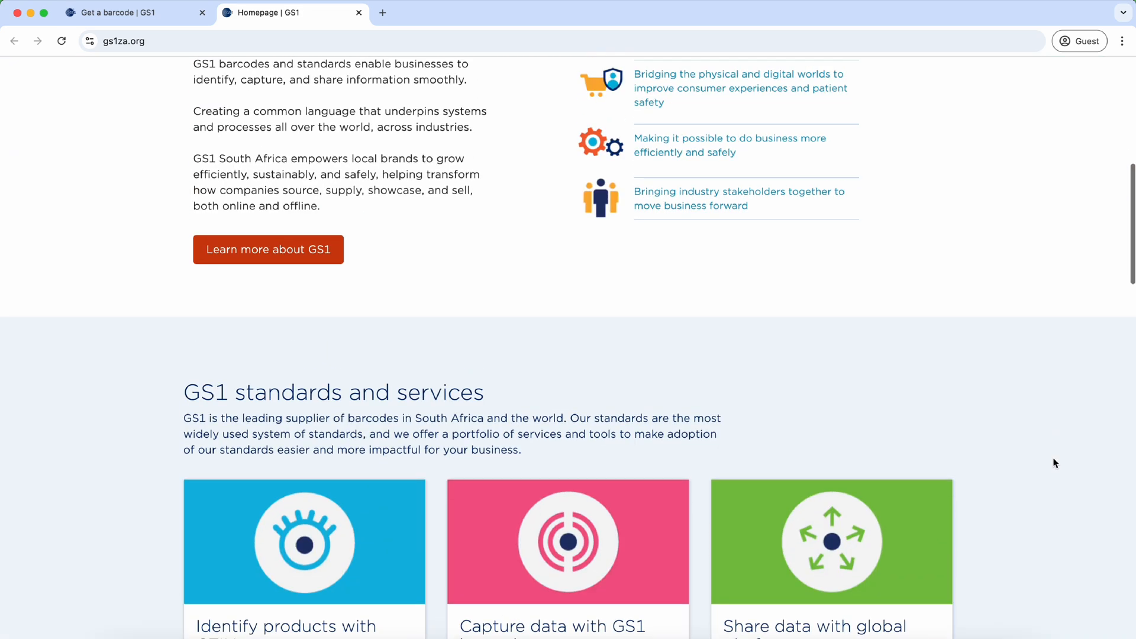
{"action": "scroll", "coordinate": [1054, 462], "scroll_direction": "up", "scroll_amount": 9}
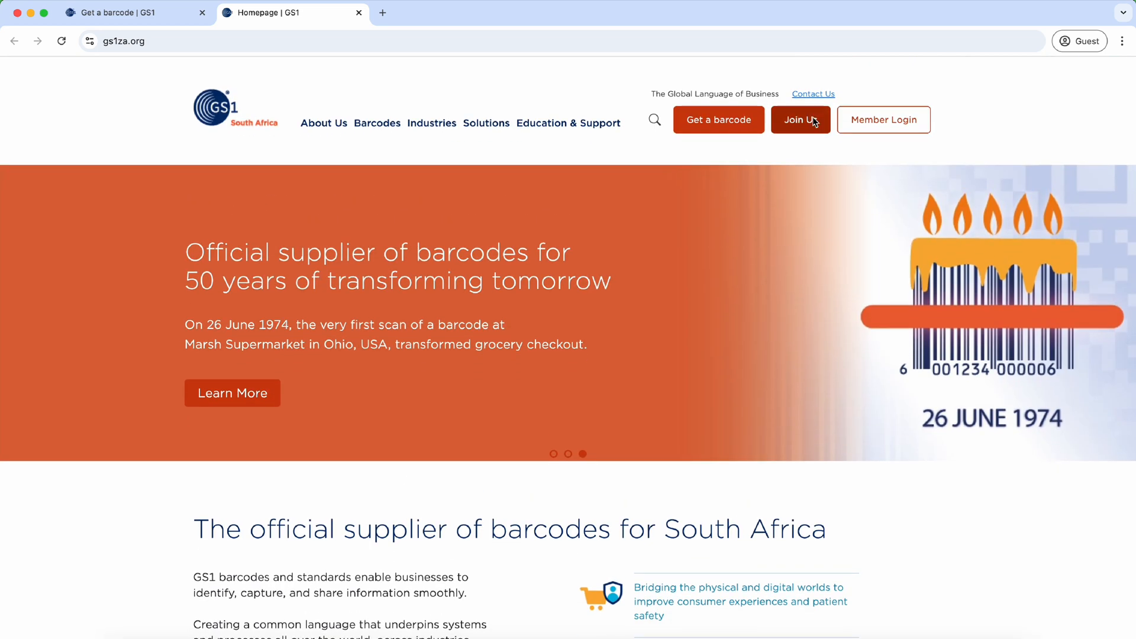
{"action": "left_click", "coordinate": [812, 120]}
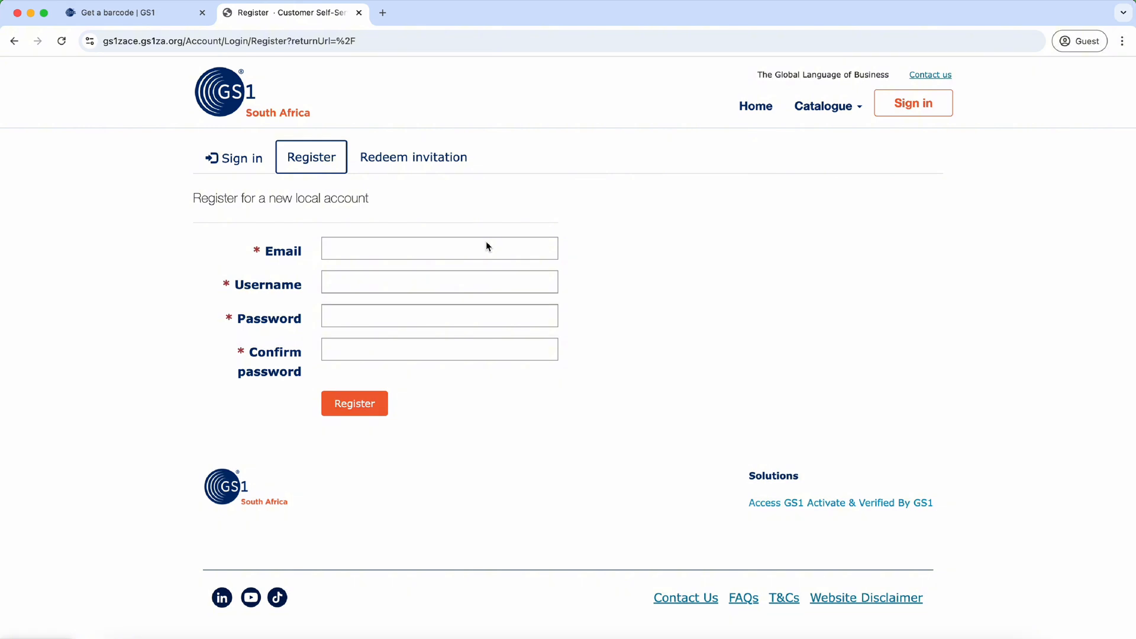
Step: Look over the Register form's Email, Username and Password fields, then switch to Sign in
{"action": "left_click", "coordinate": [467, 249]}
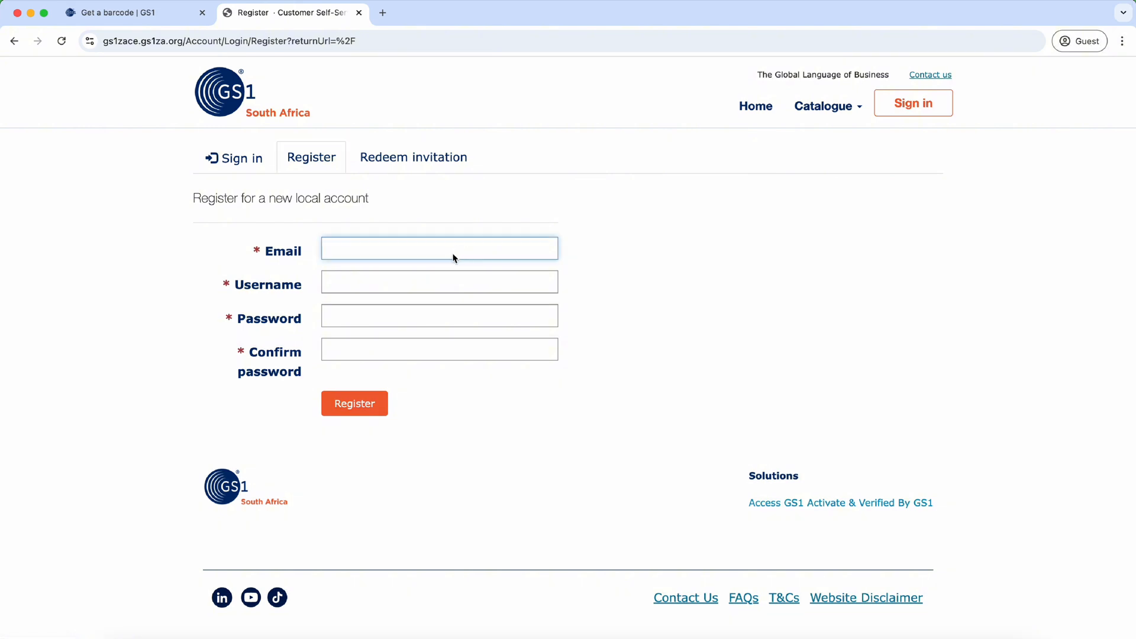
{"action": "left_click", "coordinate": [442, 286]}
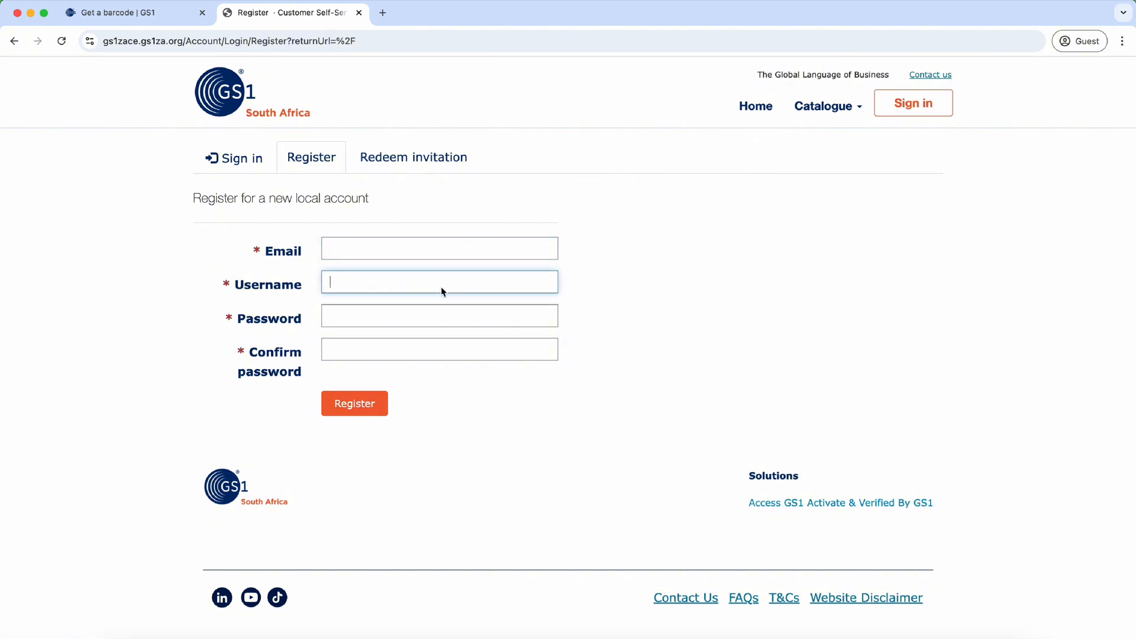
{"action": "left_click", "coordinate": [441, 318]}
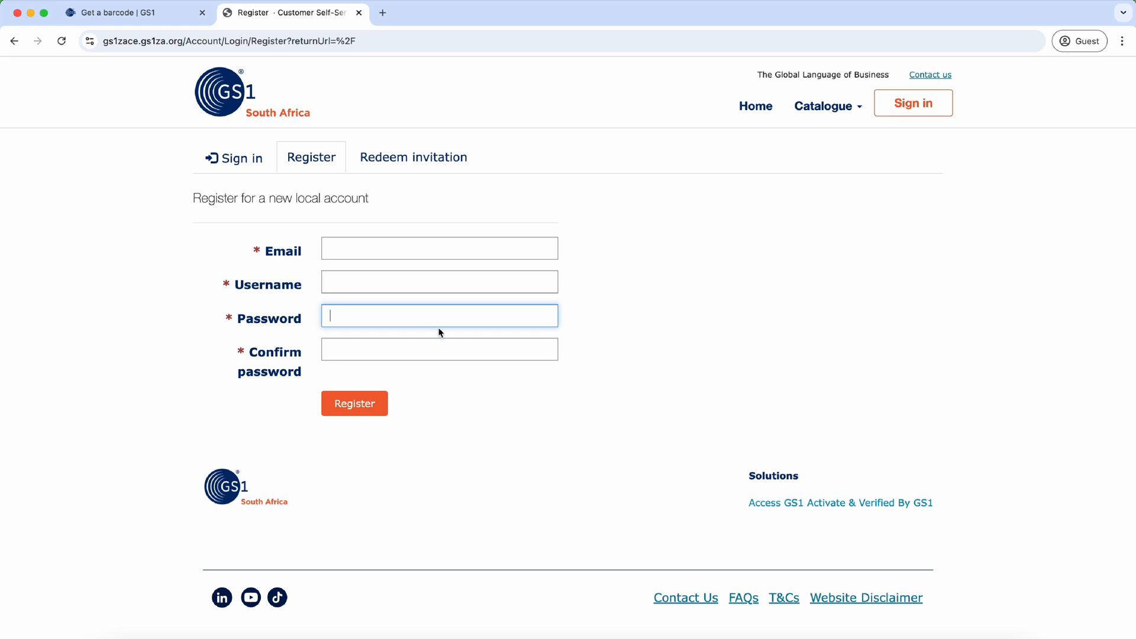
{"action": "left_click", "coordinate": [442, 348]}
{"action": "left_click", "coordinate": [439, 330]}
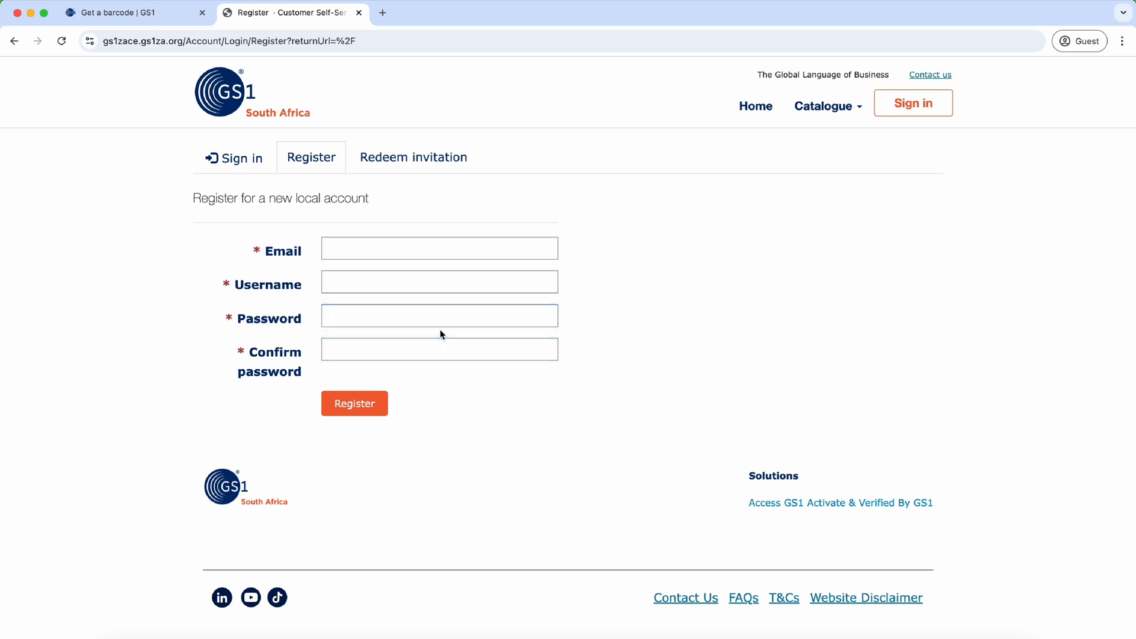
{"action": "left_click", "coordinate": [439, 286]}
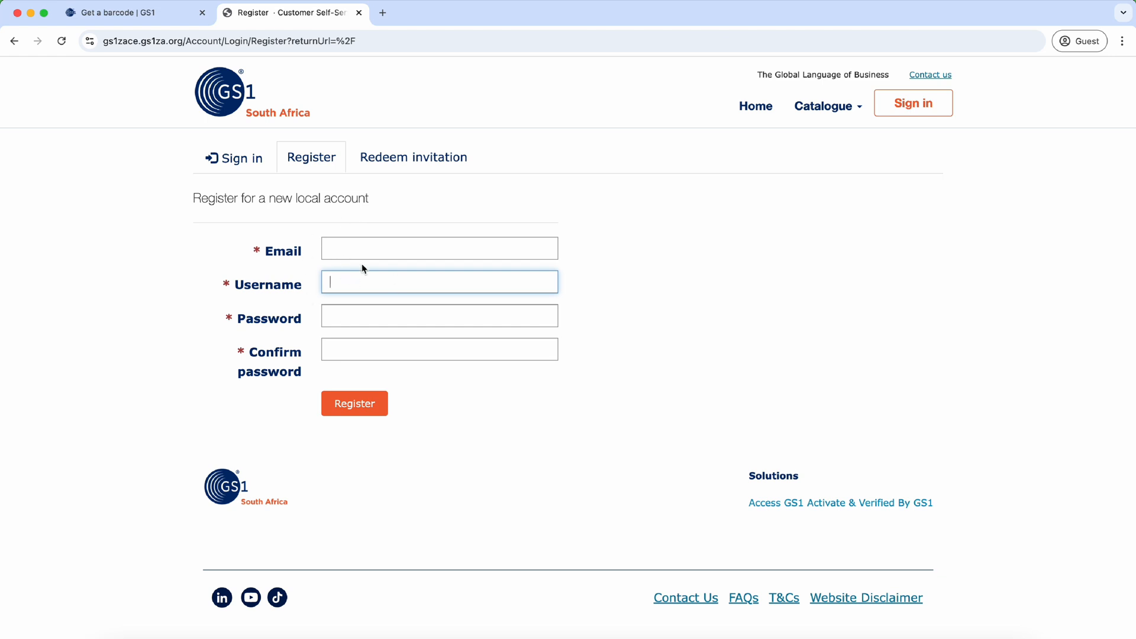
{"action": "left_click", "coordinate": [349, 209]}
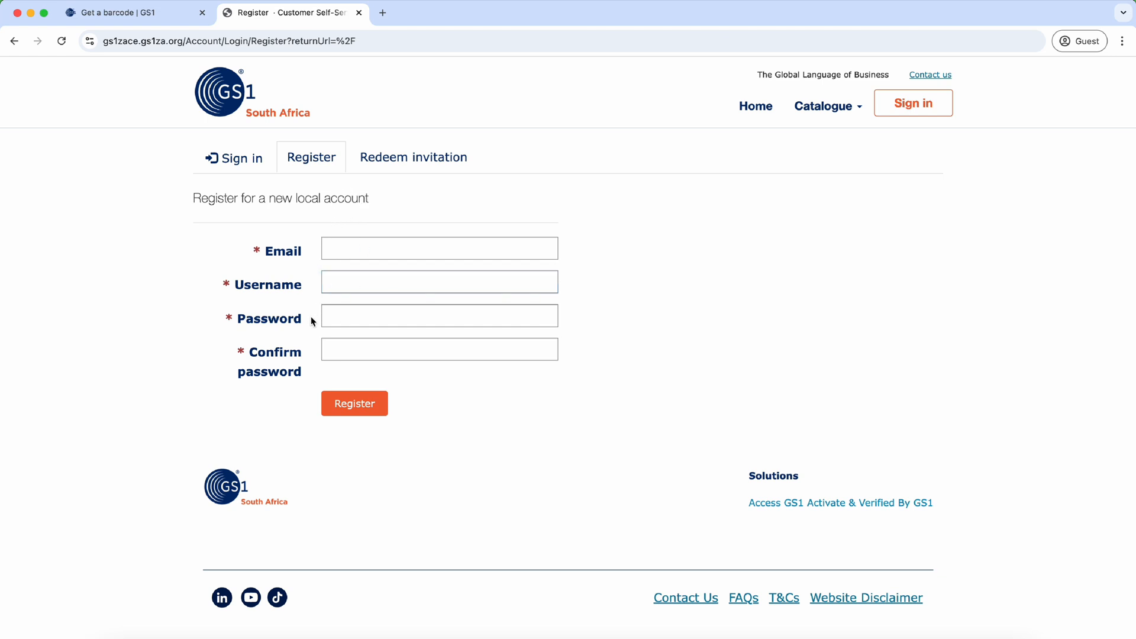
{"action": "left_click", "coordinate": [233, 165]}
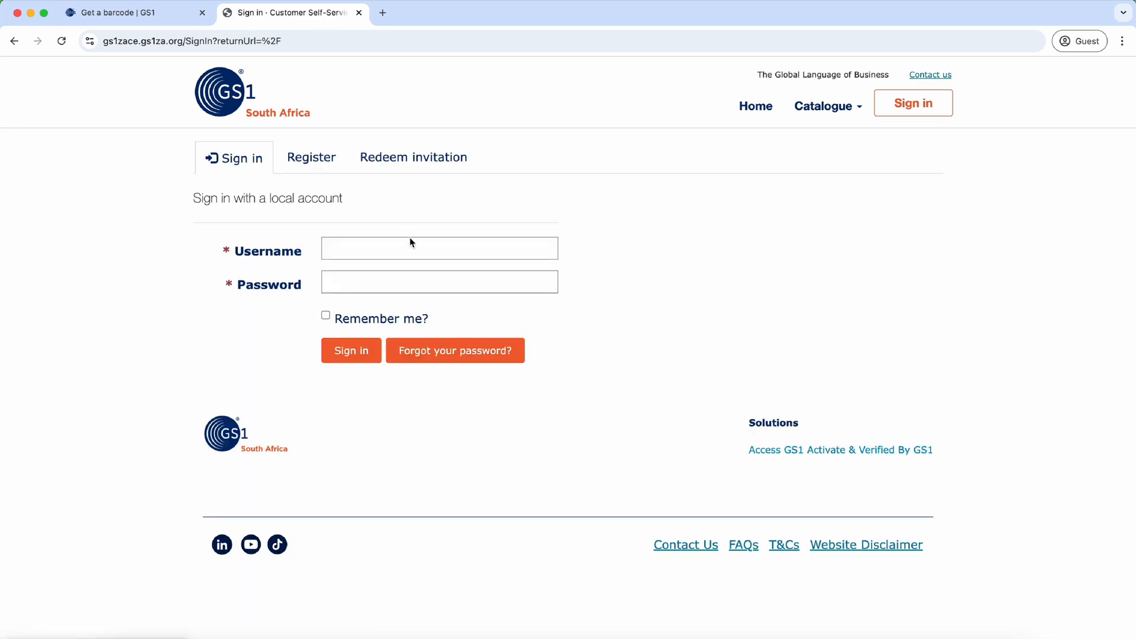
Step: Sign in to the portal with the account username and password
{"action": "left_click", "coordinate": [411, 243]}
{"action": "type", "text": "Nelson"}
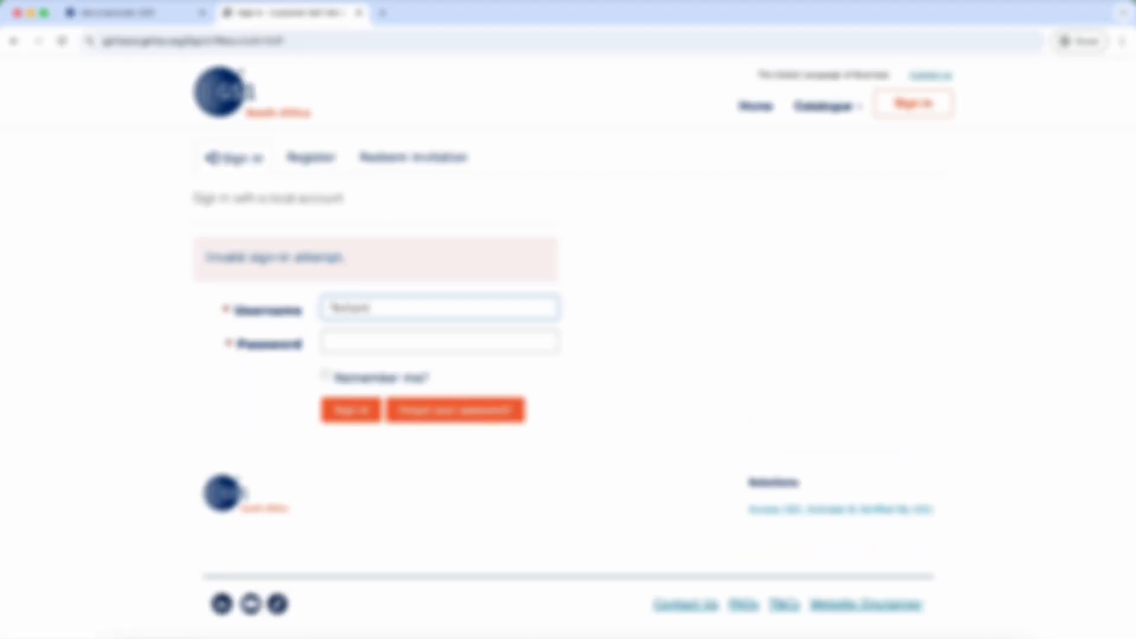
{"action": "key", "text": "Tab"}
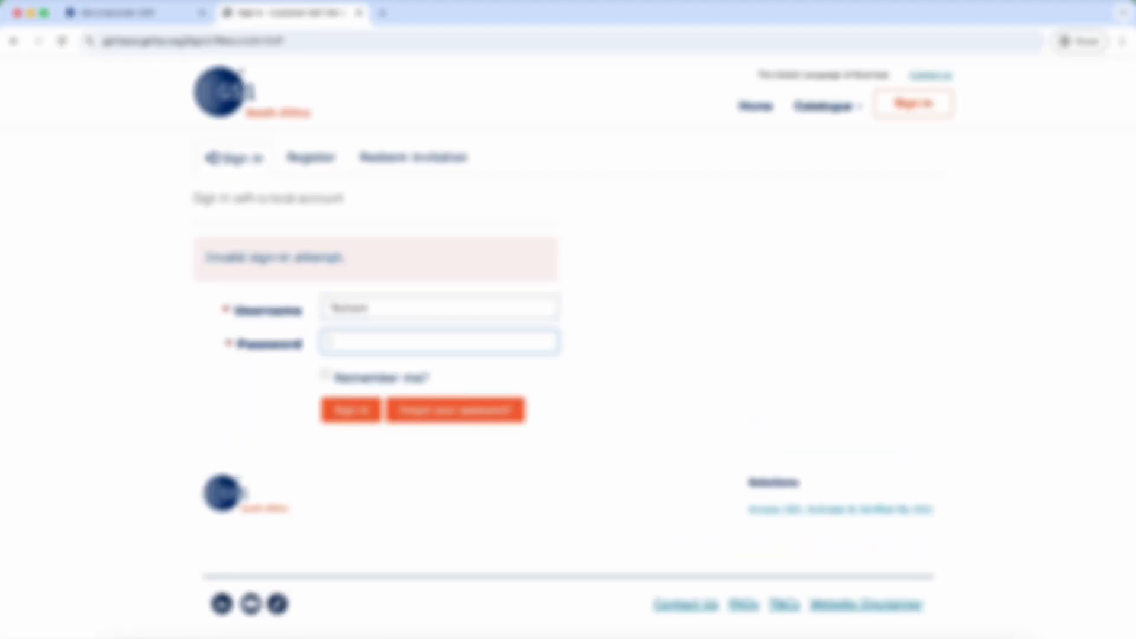
{"action": "type", "text": "*"}
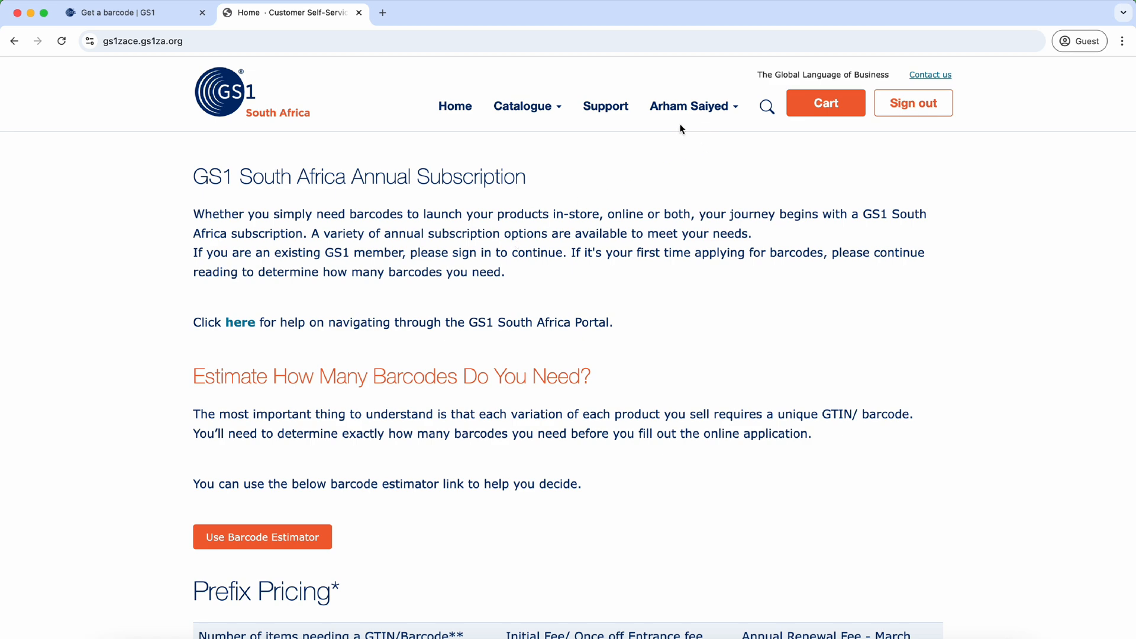
Step: Review the Prefix Pricing tiers on the Annual Subscription page
{"action": "scroll", "coordinate": [632, 173], "scroll_direction": "down", "scroll_amount": 3}
{"action": "scroll", "coordinate": [553, 354], "scroll_direction": "down", "scroll_amount": 4}
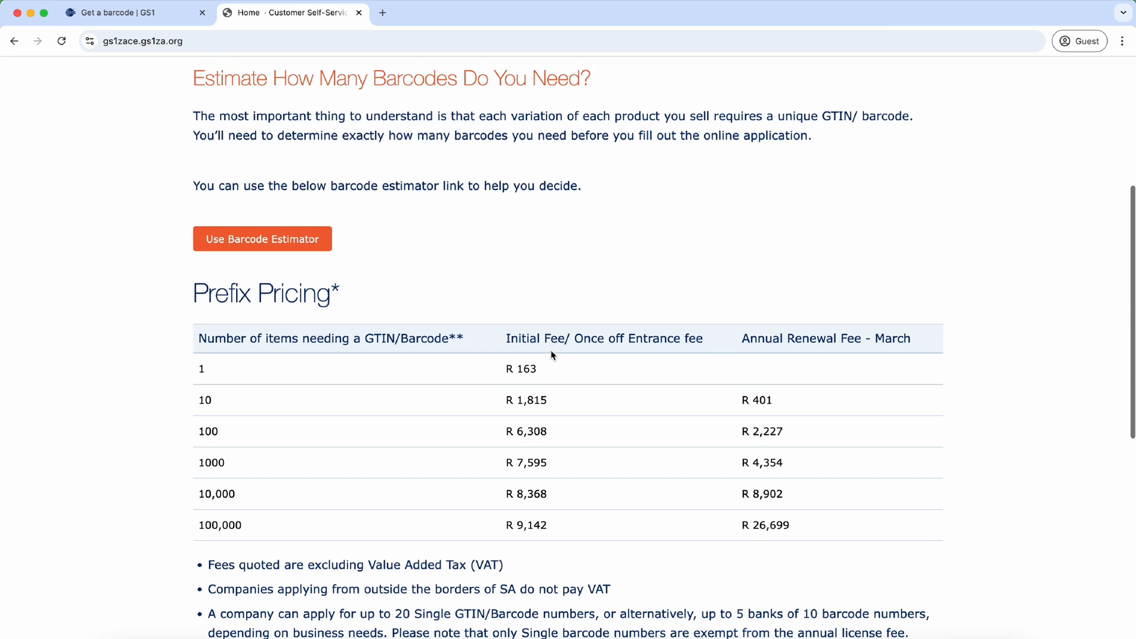
{"action": "scroll", "coordinate": [553, 355], "scroll_direction": "up", "scroll_amount": 3}
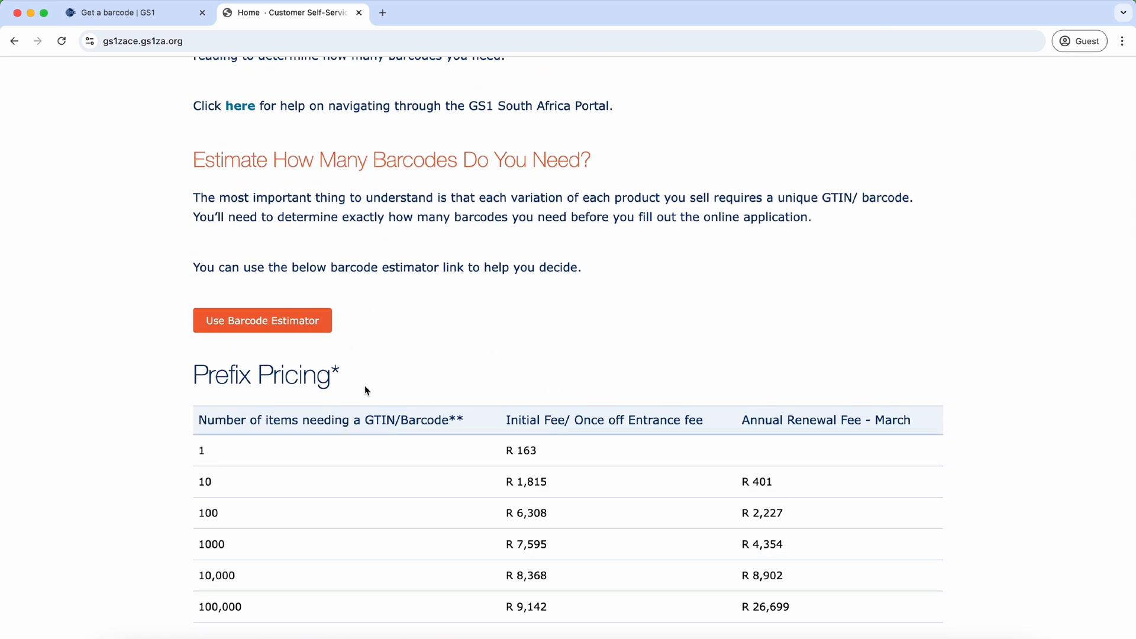
{"action": "scroll", "coordinate": [365, 385], "scroll_direction": "down", "scroll_amount": 2}
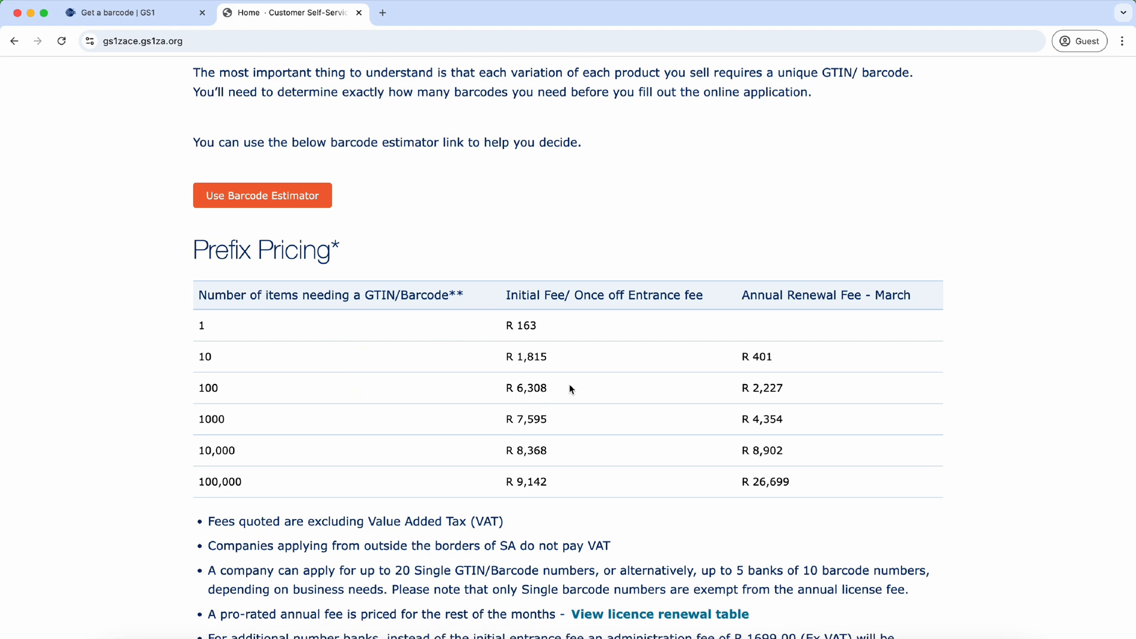
{"action": "scroll", "coordinate": [497, 406], "scroll_direction": "up", "scroll_amount": 5}
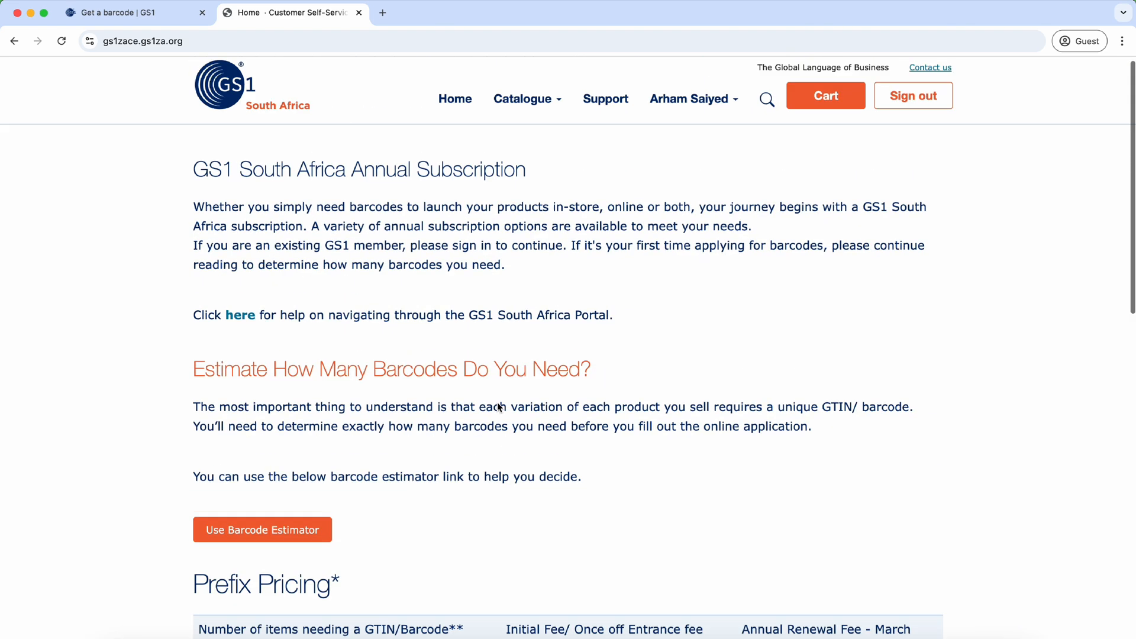
{"action": "scroll", "coordinate": [498, 406], "scroll_direction": "down", "scroll_amount": 3}
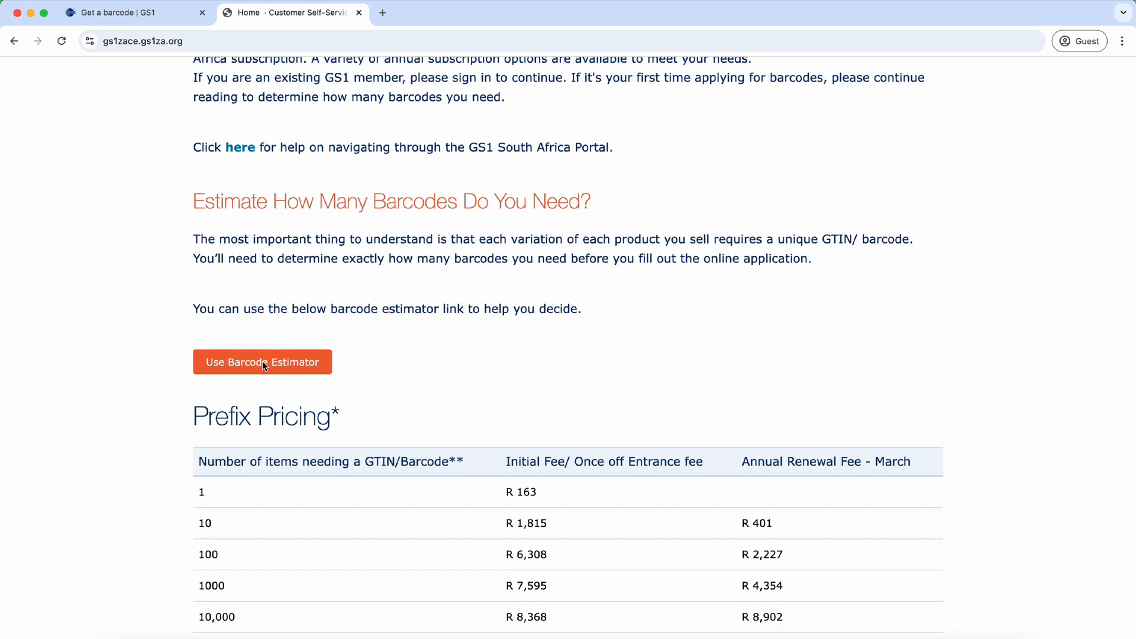
Step: Open the Barcode Estimator and read through to the 4 colours × 4 sizes T-shirt example
{"action": "left_click", "coordinate": [280, 362]}
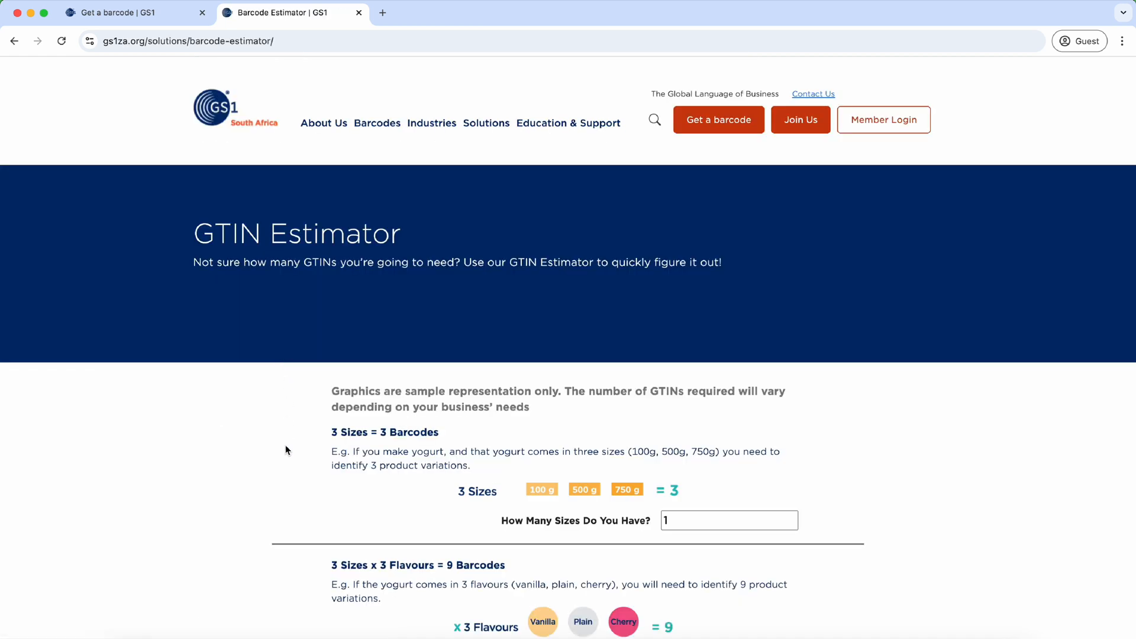
{"action": "scroll", "coordinate": [285, 449], "scroll_direction": "down", "scroll_amount": 1}
{"action": "scroll", "coordinate": [285, 449], "scroll_direction": "down", "scroll_amount": 3}
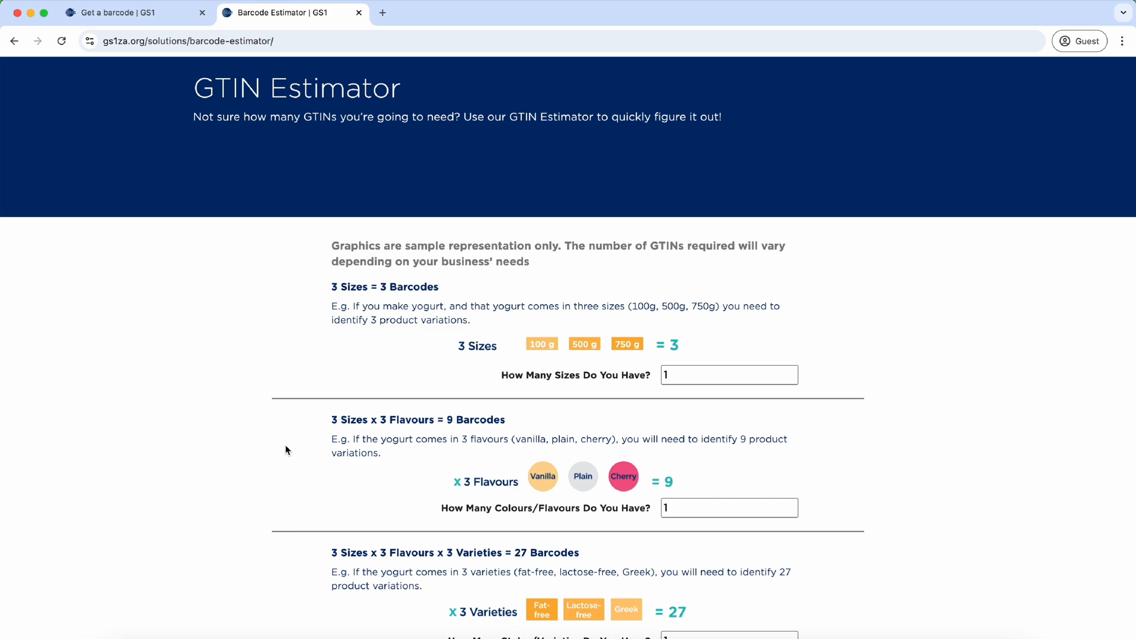
{"action": "scroll", "coordinate": [285, 446], "scroll_direction": "down", "scroll_amount": 4}
{"action": "scroll", "coordinate": [284, 444], "scroll_direction": "up", "scroll_amount": 2}
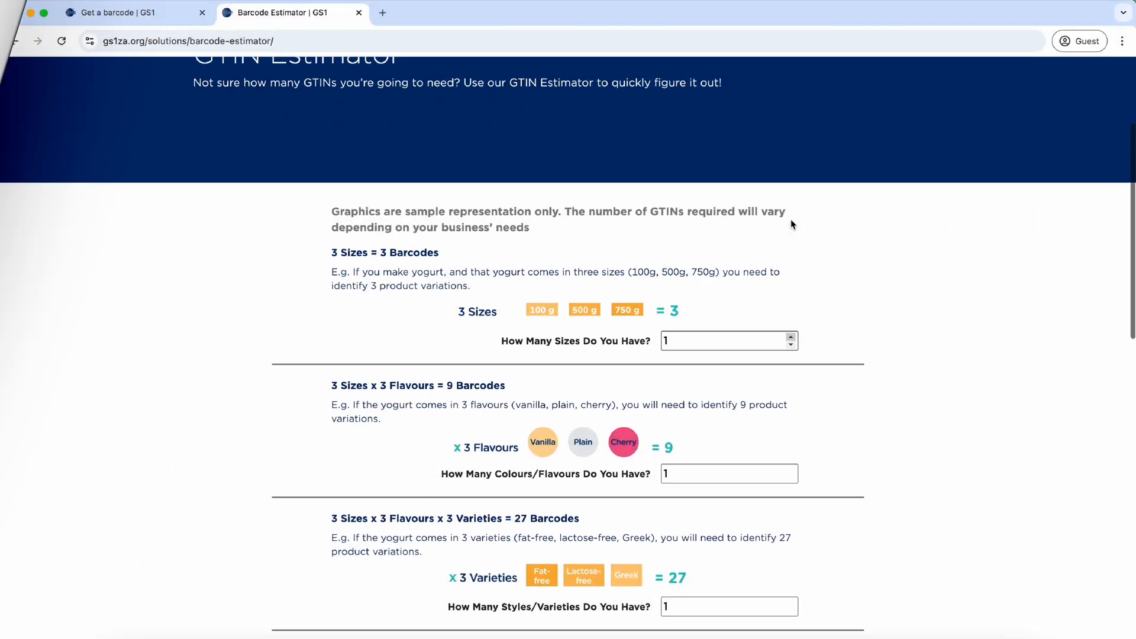
Step: Set the GTIN Estimator's Sizes to 4 and Colours/Flavours to 4
{"action": "scroll", "coordinate": [791, 220], "scroll_direction": "up", "scroll_amount": 2}
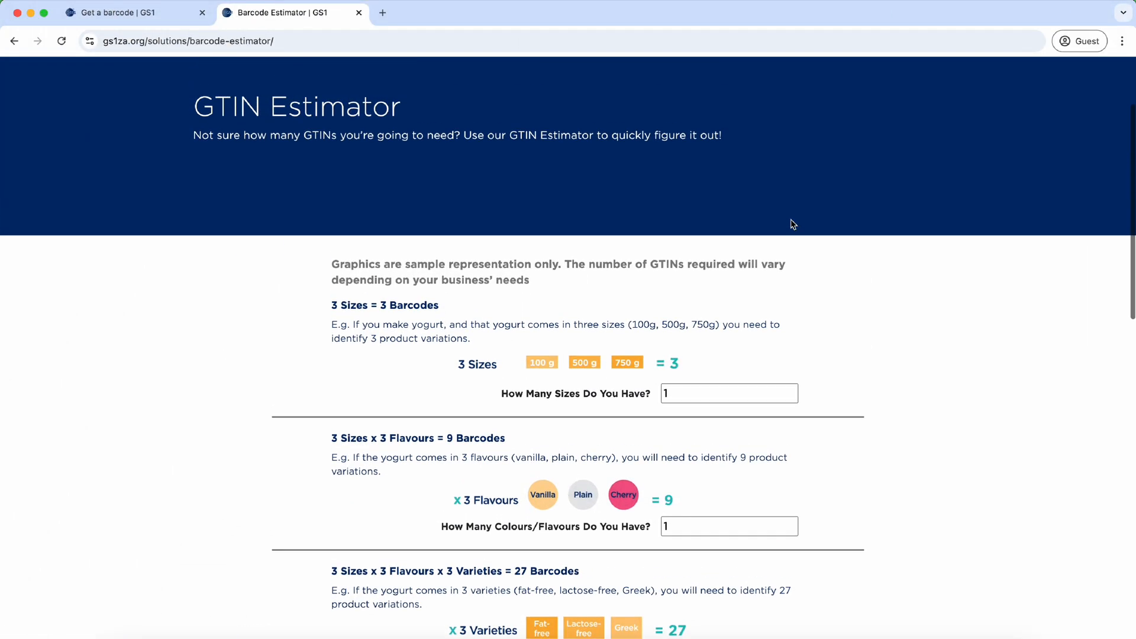
{"action": "scroll", "coordinate": [791, 223], "scroll_direction": "down", "scroll_amount": 2}
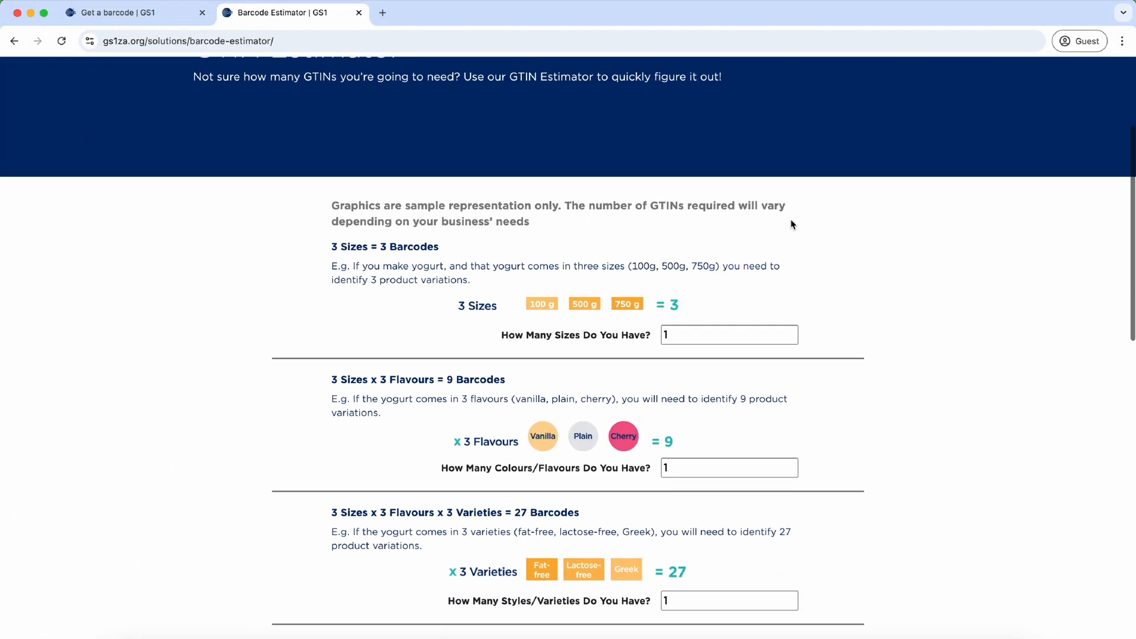
{"action": "left_click", "coordinate": [791, 332]}
{"action": "left_click", "coordinate": [791, 332]}
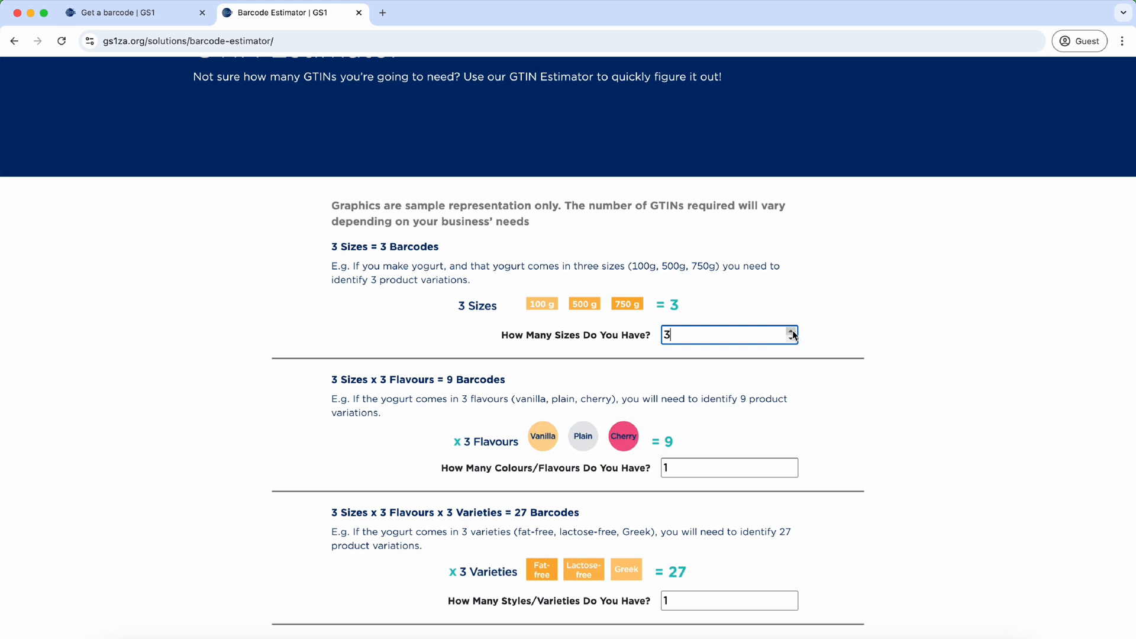
{"action": "left_click", "coordinate": [791, 332]}
{"action": "left_click", "coordinate": [751, 393]}
{"action": "scroll", "coordinate": [789, 376], "scroll_direction": "down", "scroll_amount": 2}
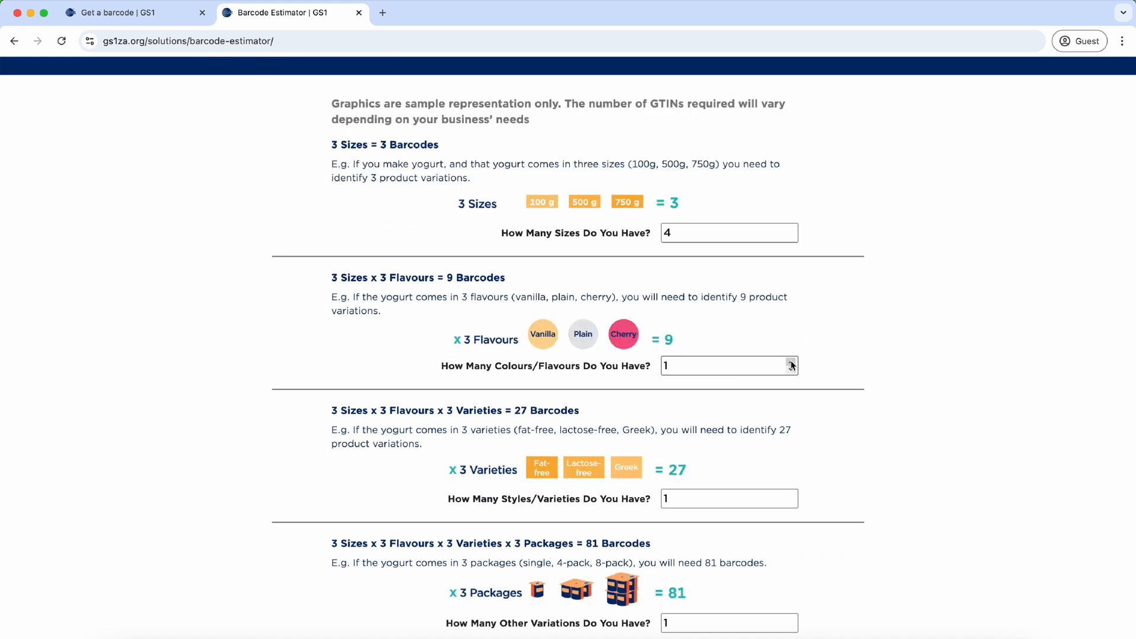
{"action": "left_click", "coordinate": [791, 361]}
{"action": "left_click", "coordinate": [791, 362]}
{"action": "left_click", "coordinate": [791, 361]}
{"action": "left_click", "coordinate": [813, 346]}
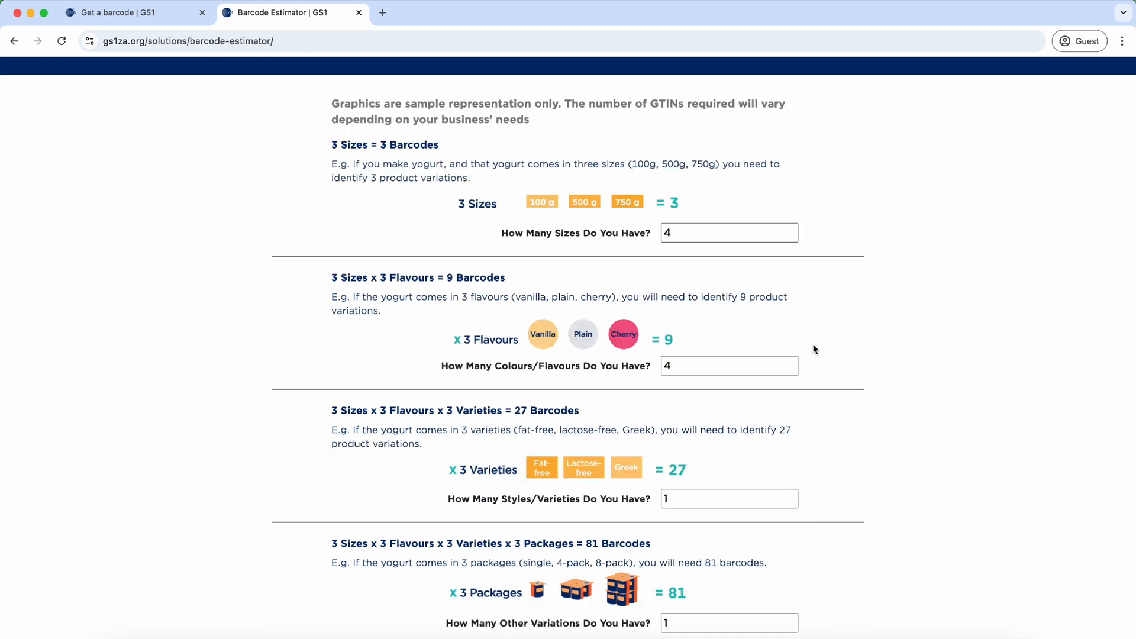
Step: Check the Total GTINs bar, highlighting the total of 16 GTINs required
{"action": "scroll", "coordinate": [814, 347], "scroll_direction": "down", "scroll_amount": 2}
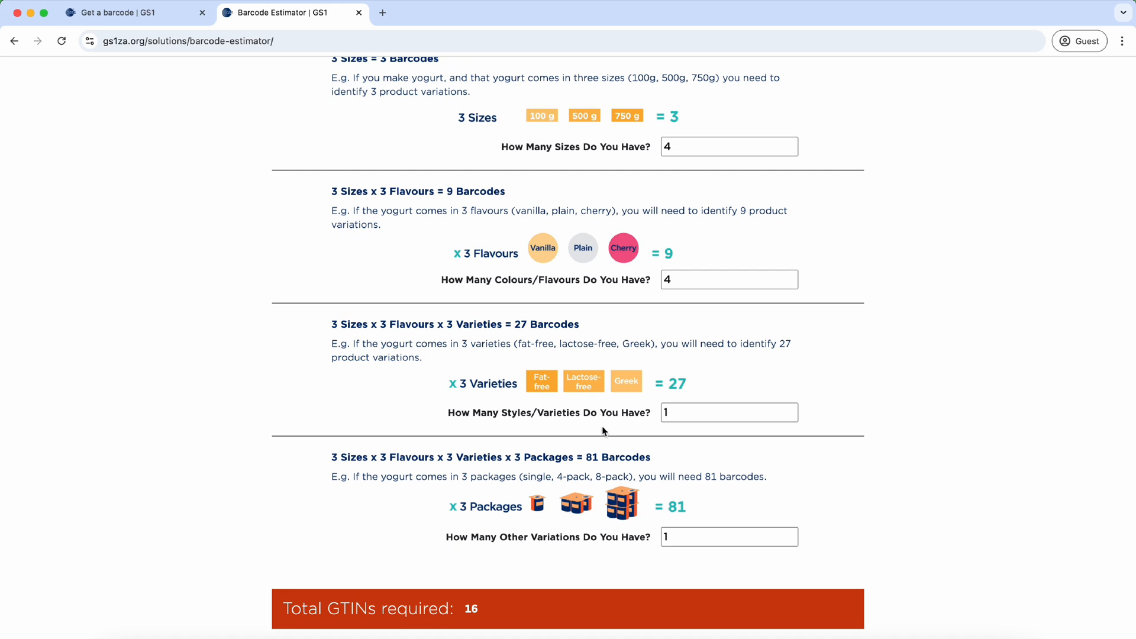
{"action": "scroll", "coordinate": [603, 430], "scroll_direction": "down", "scroll_amount": 2}
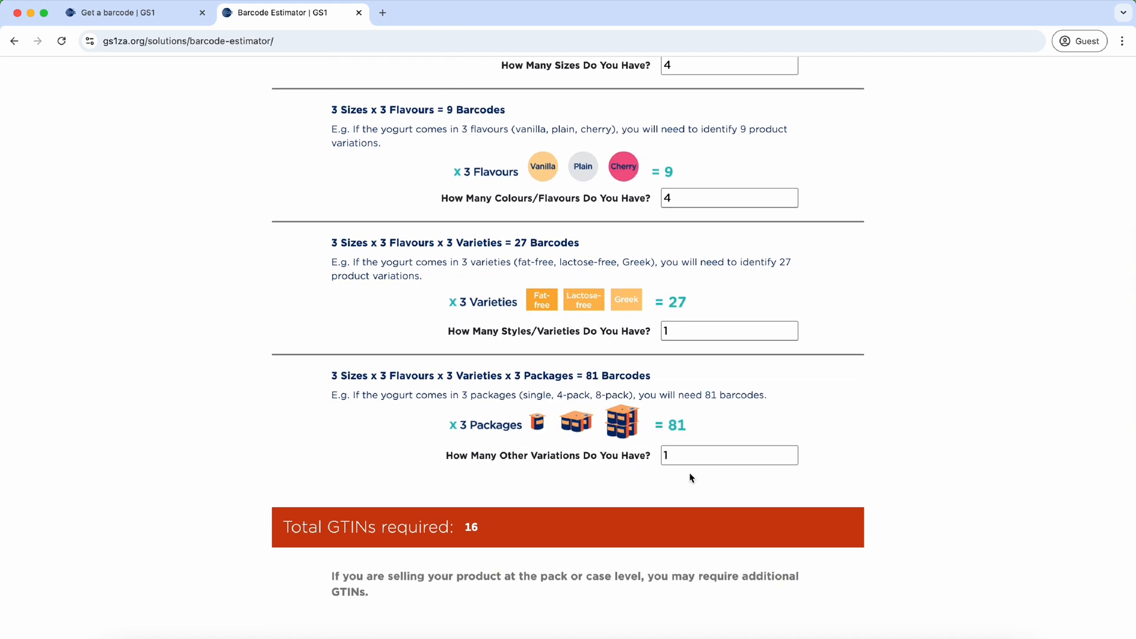
{"action": "scroll", "coordinate": [692, 479], "scroll_direction": "down", "scroll_amount": 1}
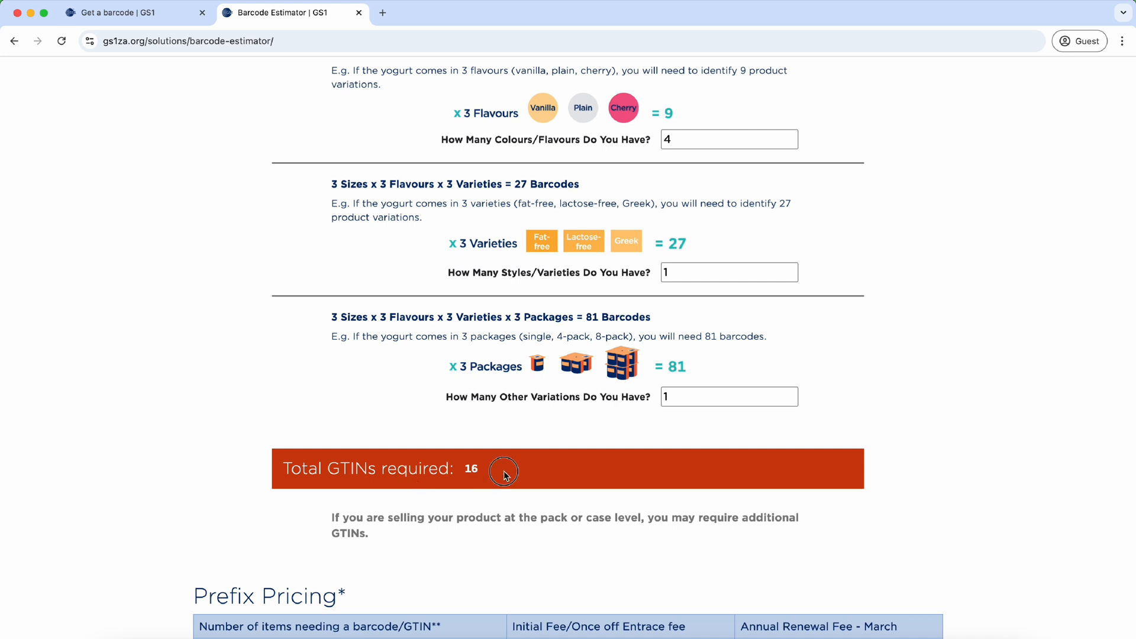
{"action": "double_click", "coordinate": [471, 468]}
{"action": "left_click", "coordinate": [505, 469]}
{"action": "left_click", "coordinate": [497, 468]}
{"action": "scroll", "coordinate": [496, 472], "scroll_direction": "down", "scroll_amount": 2}
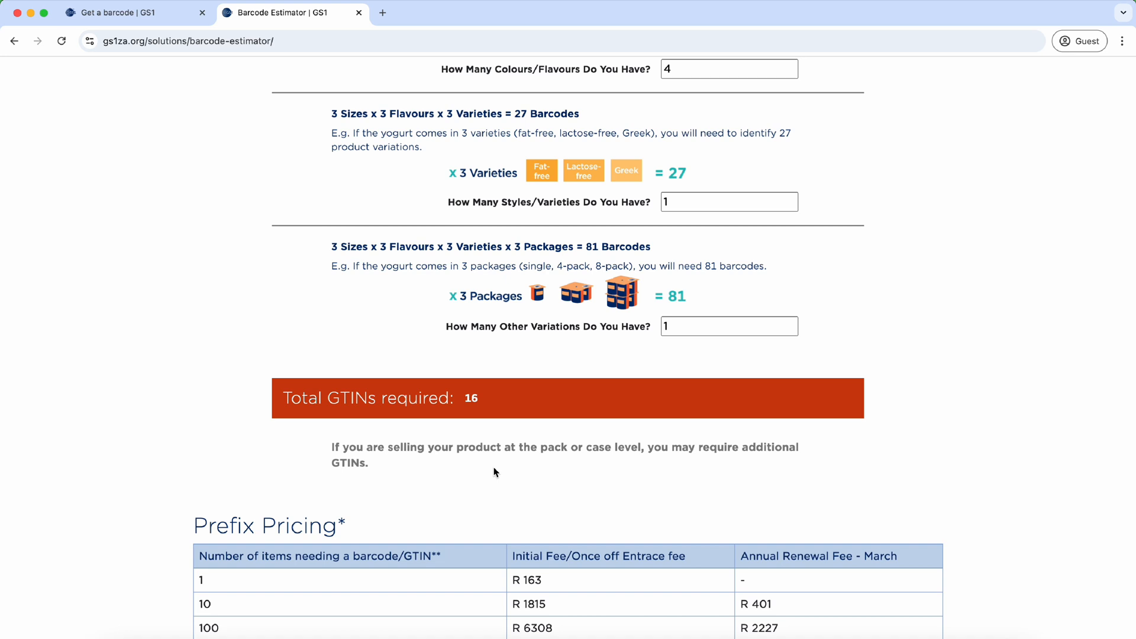
{"action": "scroll", "coordinate": [496, 472], "scroll_direction": "up", "scroll_amount": 2}
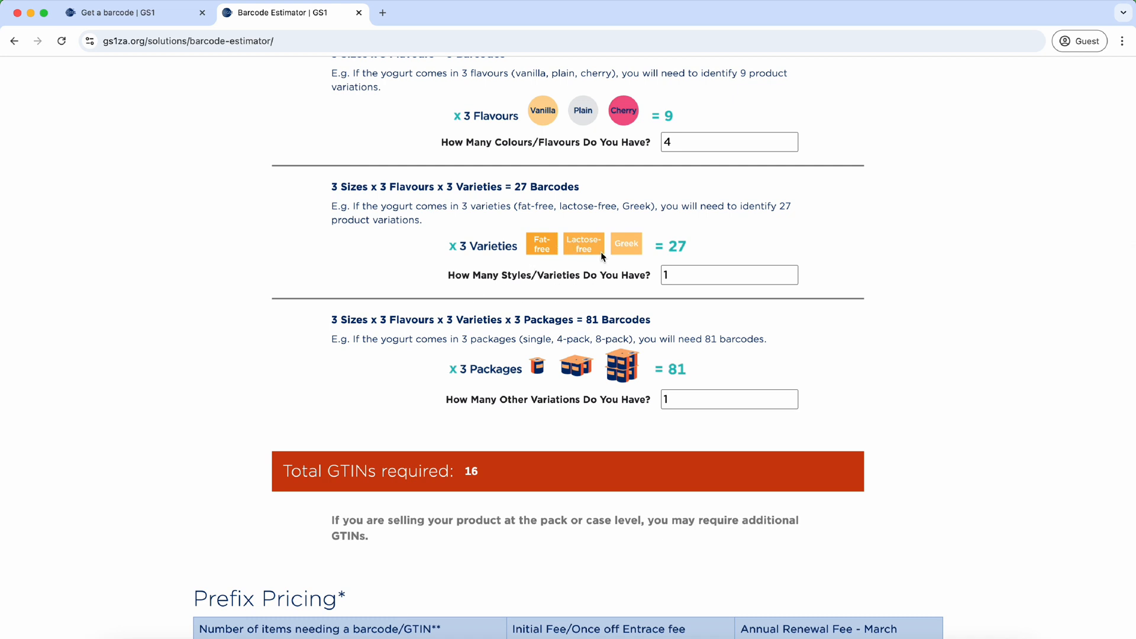
{"action": "scroll", "coordinate": [601, 255], "scroll_direction": "up", "scroll_amount": 3}
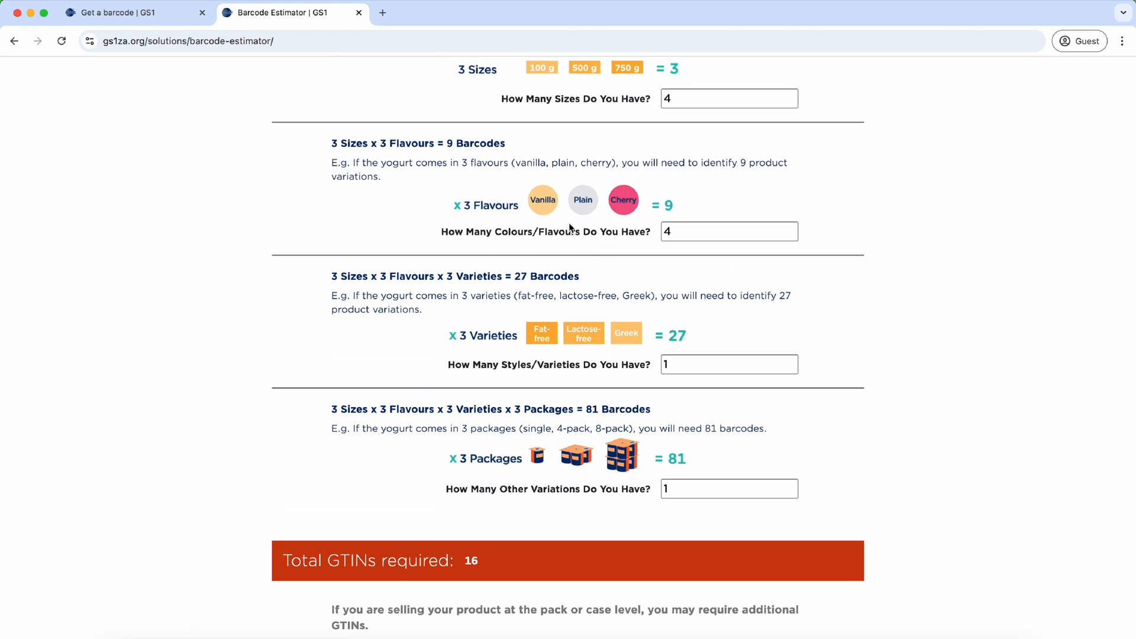
{"action": "scroll", "coordinate": [569, 228], "scroll_direction": "up", "scroll_amount": 2}
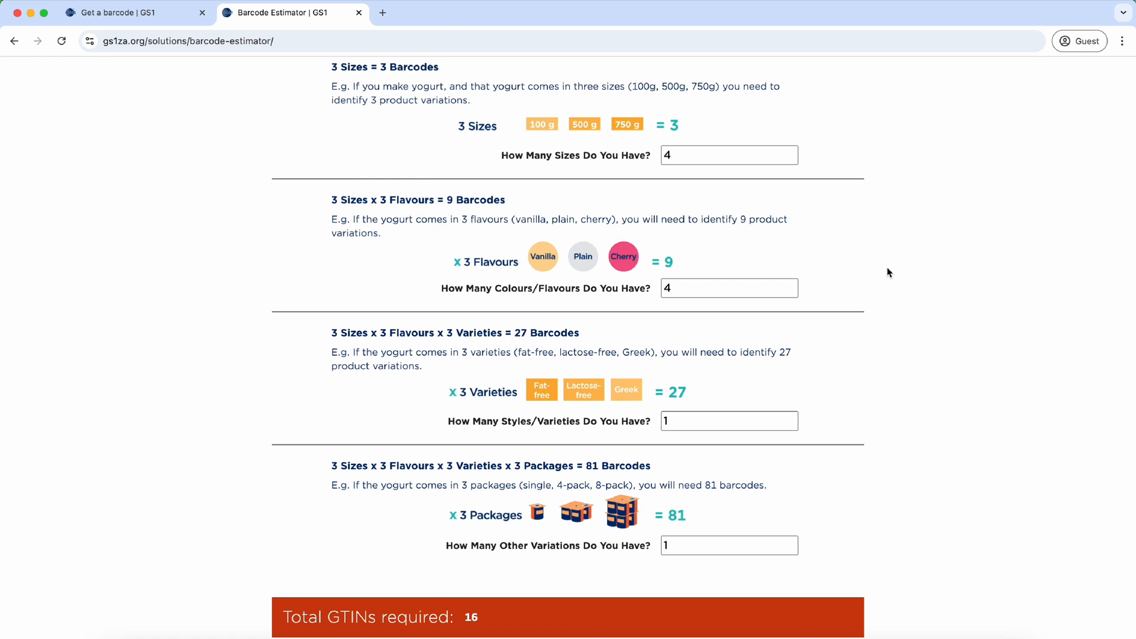
{"action": "scroll", "coordinate": [888, 272], "scroll_direction": "down", "scroll_amount": 2}
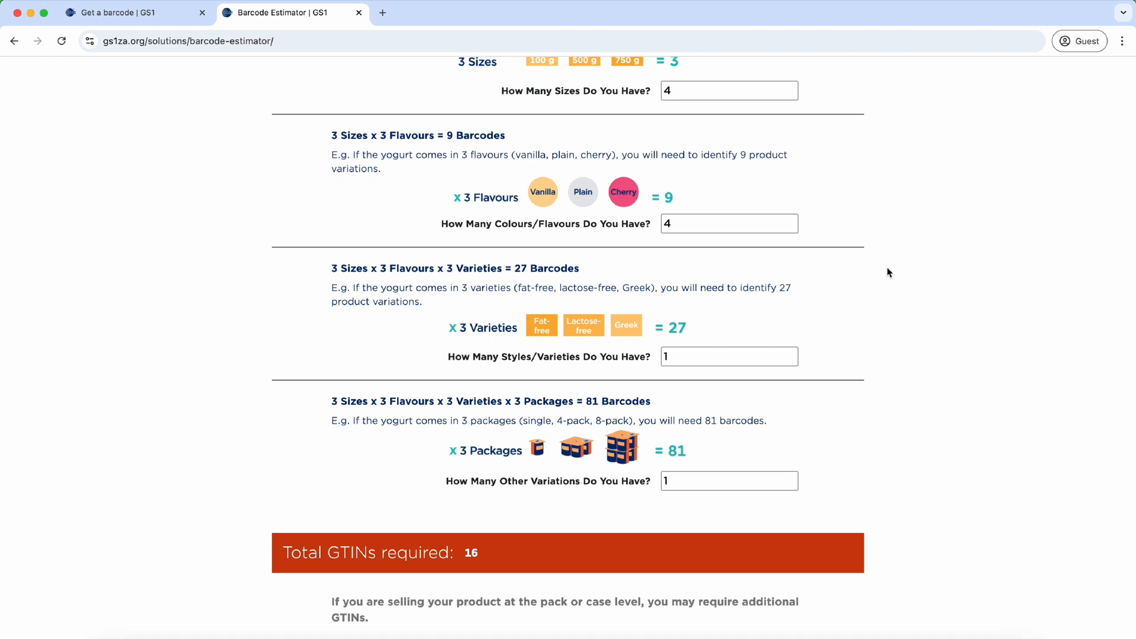
{"action": "scroll", "coordinate": [888, 272], "scroll_direction": "up", "scroll_amount": 2}
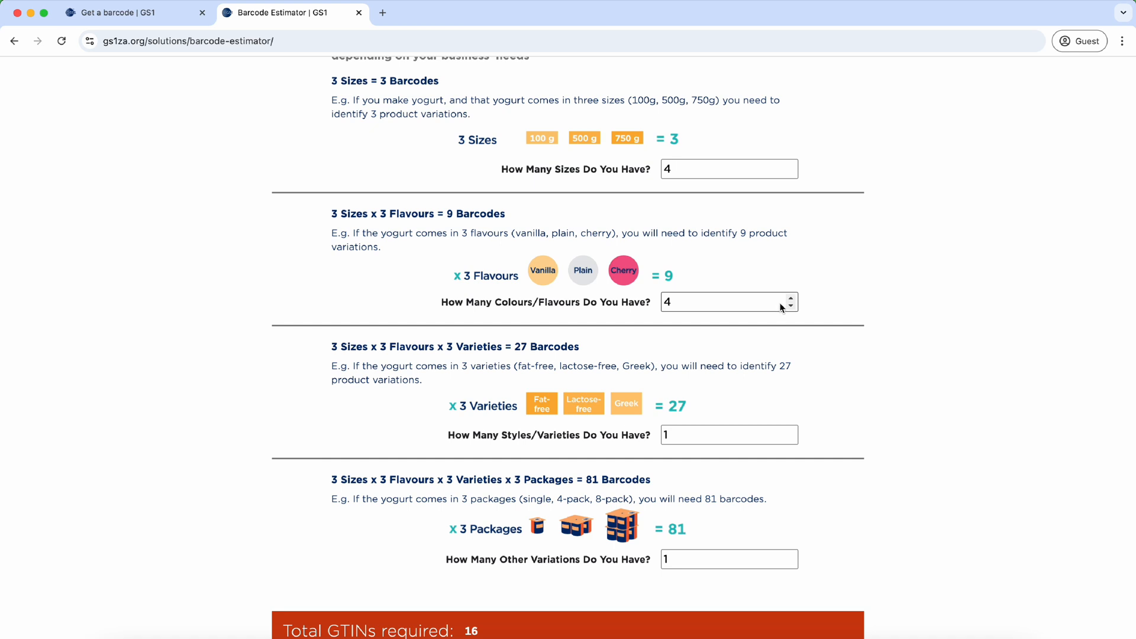
{"action": "scroll", "coordinate": [781, 306], "scroll_direction": "down", "scroll_amount": 2}
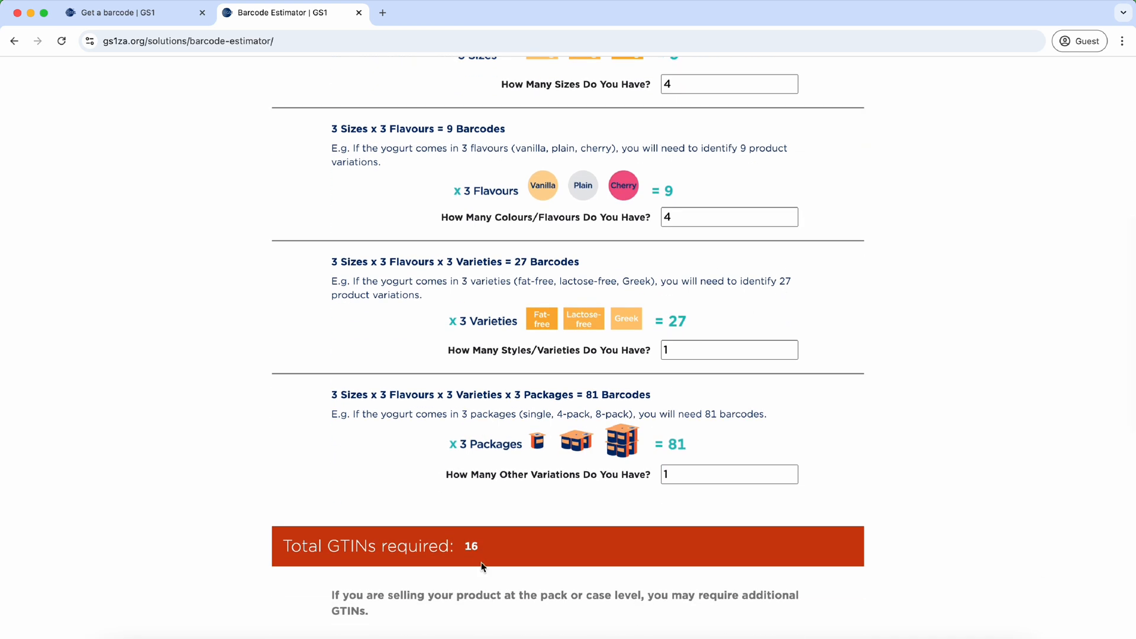
{"action": "double_click", "coordinate": [468, 548]}
{"action": "scroll", "coordinate": [793, 326], "scroll_direction": "down", "scroll_amount": 1}
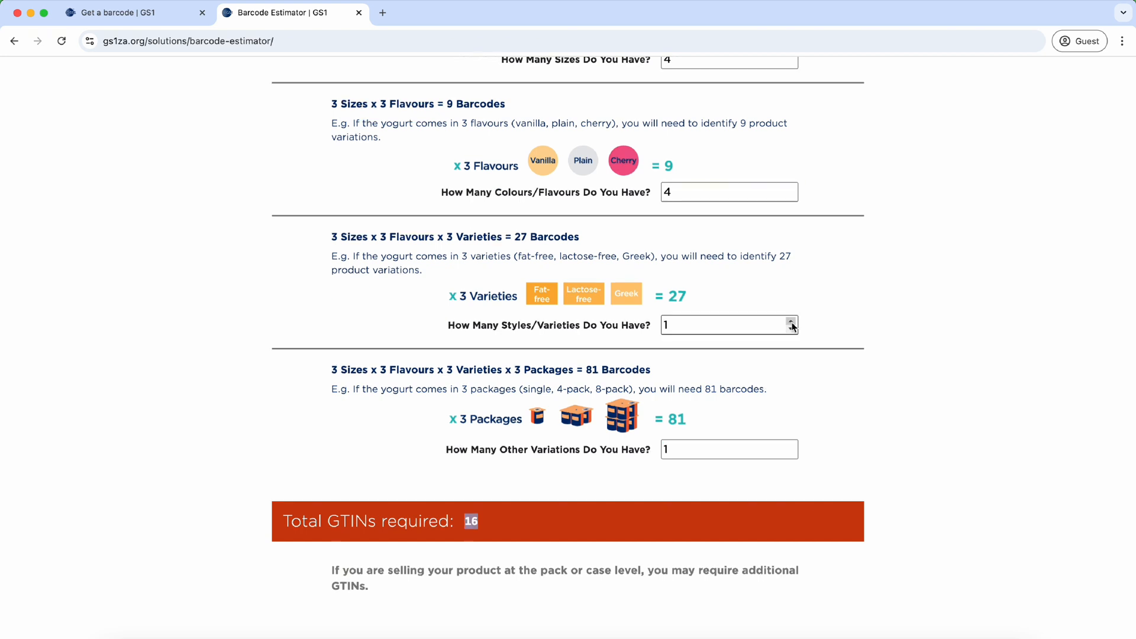
Step: Raise Styles/Varieties to 2 and highlight the new total of 32 GTINs
{"action": "left_click", "coordinate": [792, 323]}
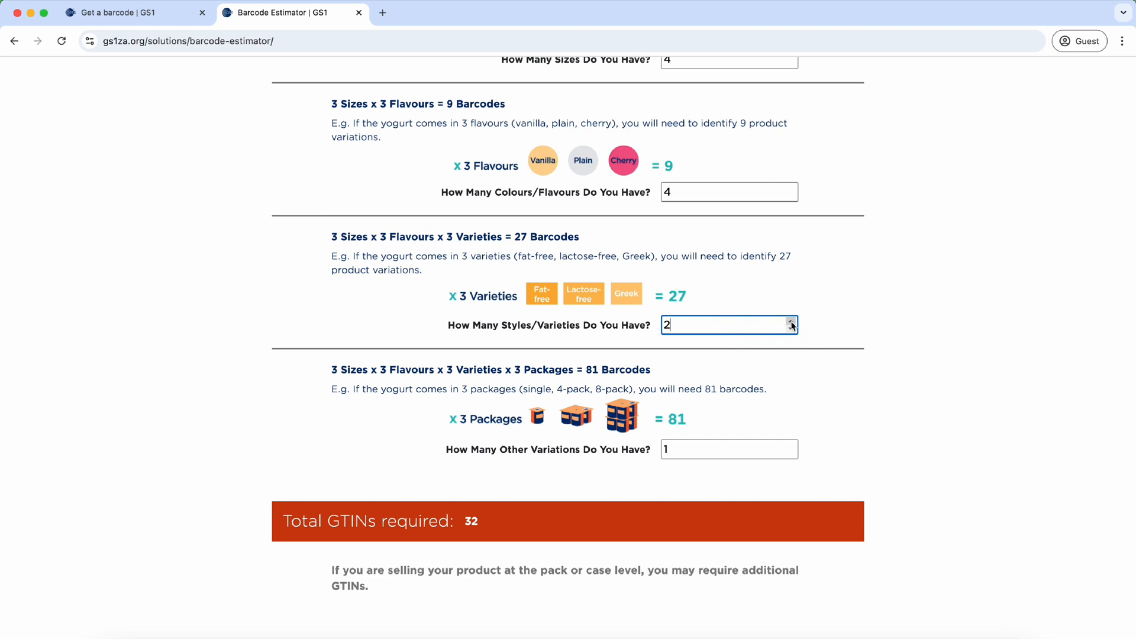
{"action": "left_click", "coordinate": [817, 297]}
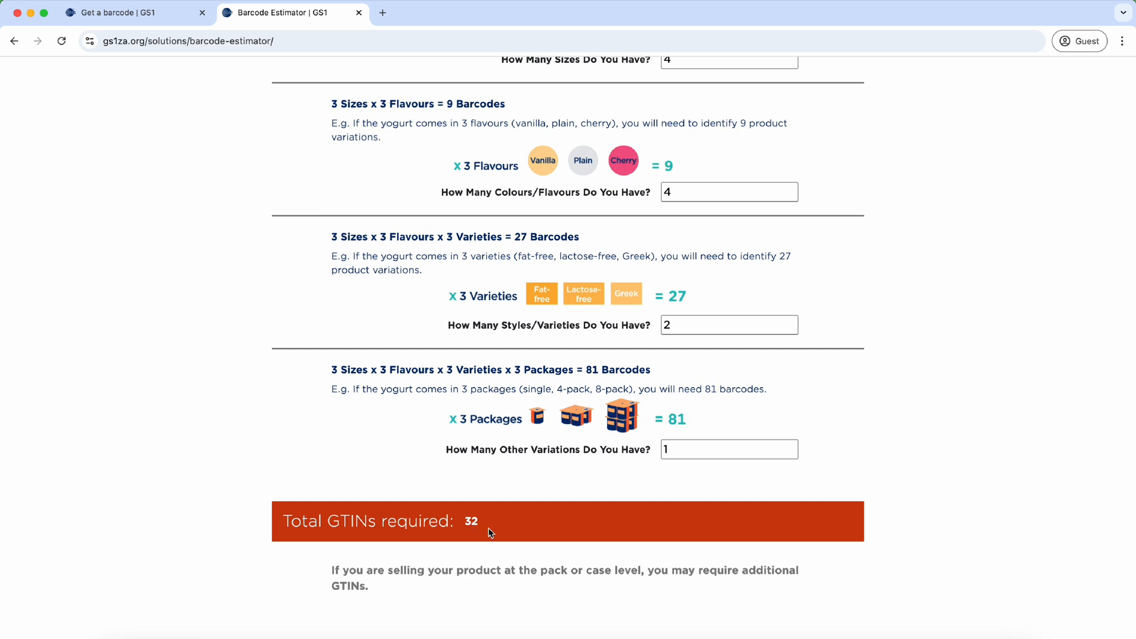
{"action": "left_click_drag", "start_coordinate": [488, 532], "coordinate": [457, 528]}
{"action": "scroll", "coordinate": [595, 471], "scroll_direction": "down", "scroll_amount": 3}
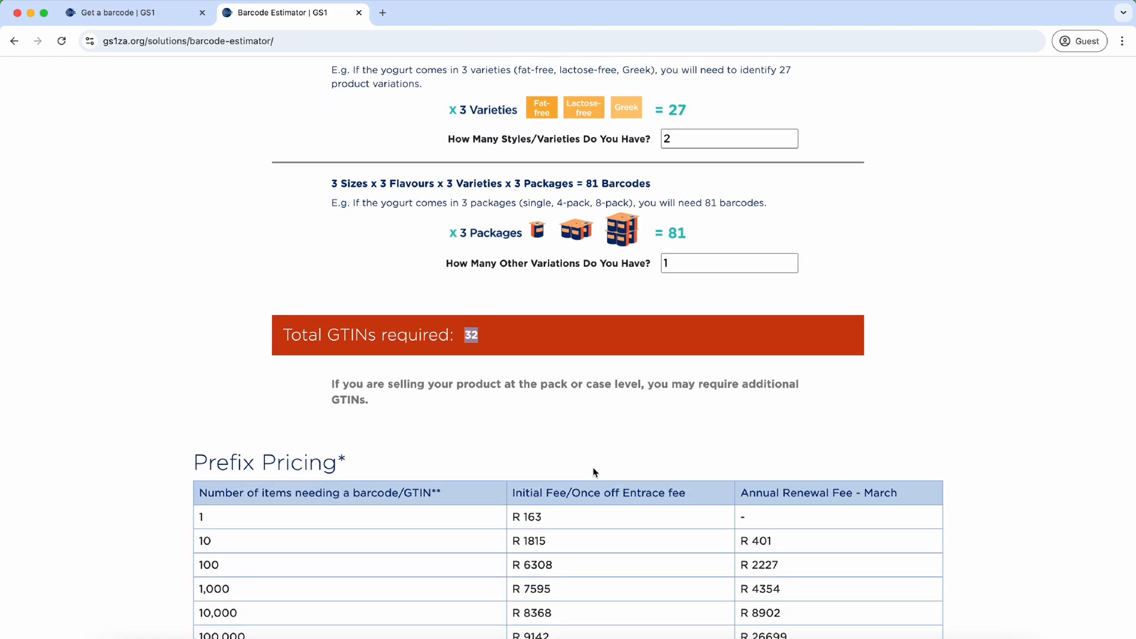
{"action": "scroll", "coordinate": [594, 470], "scroll_direction": "down", "scroll_amount": 3}
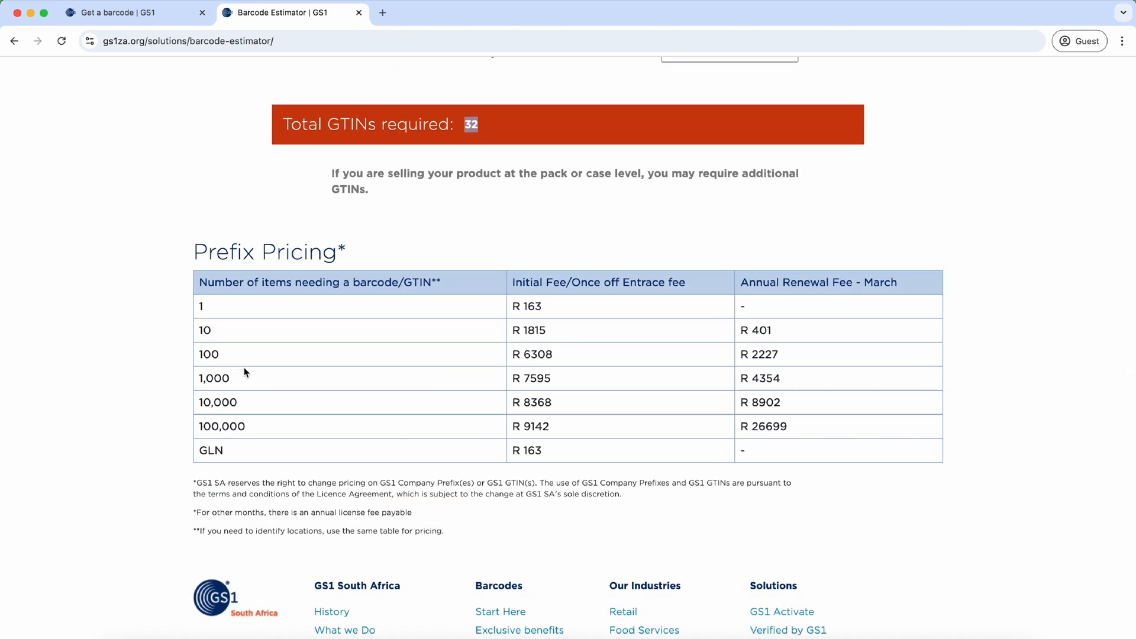
{"action": "double_click", "coordinate": [205, 356]}
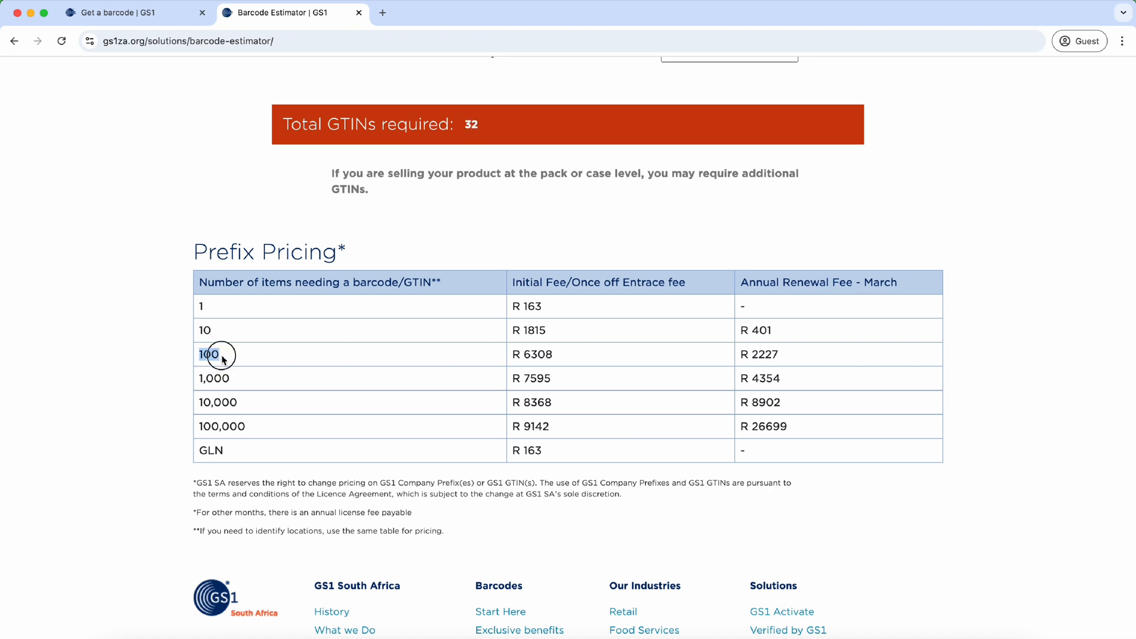
{"action": "left_click", "coordinate": [222, 359]}
{"action": "left_click_drag", "start_coordinate": [556, 356], "coordinate": [514, 356]}
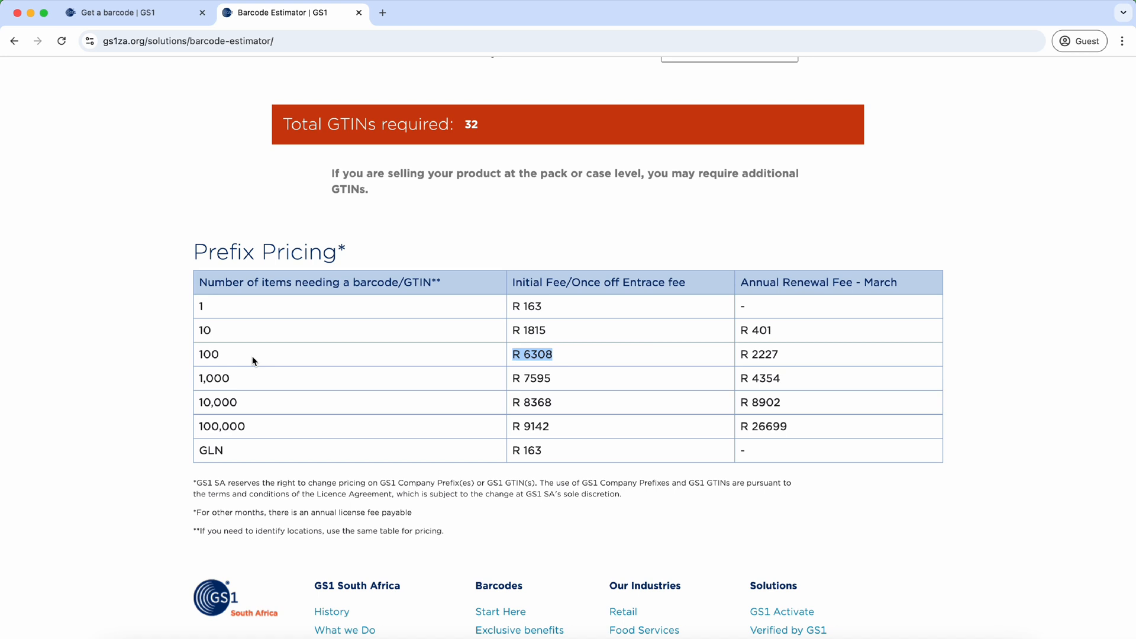
{"action": "left_click", "coordinate": [470, 125]}
{"action": "double_click", "coordinate": [470, 126]}
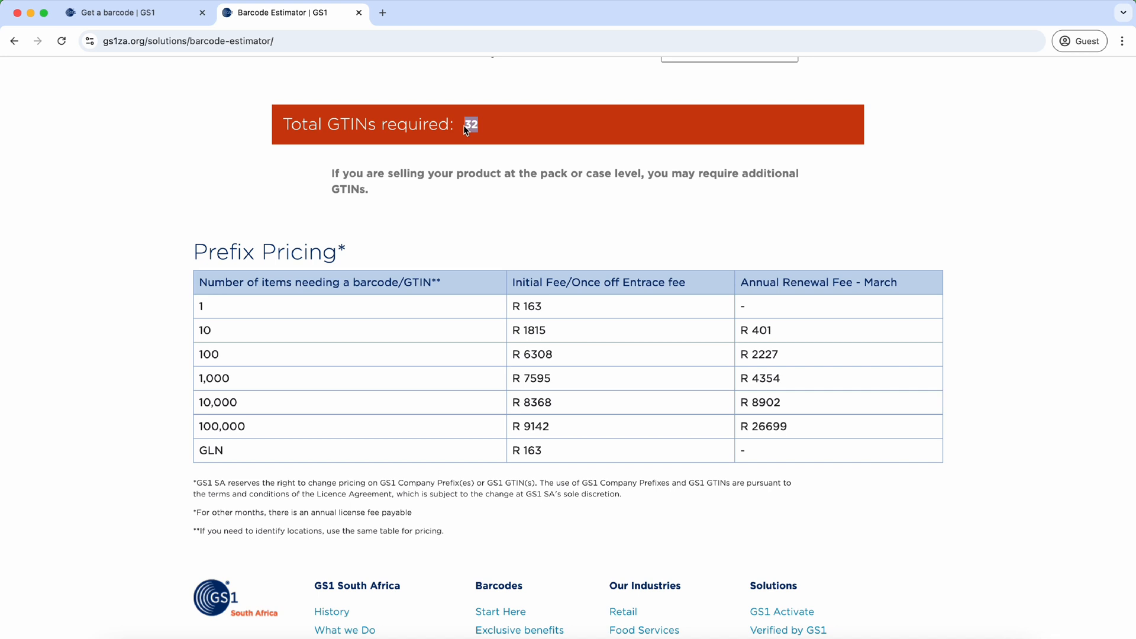
{"action": "left_click", "coordinate": [466, 131]}
{"action": "left_click_drag", "start_coordinate": [203, 356], "coordinate": [230, 360]}
{"action": "left_click", "coordinate": [231, 359]}
{"action": "double_click", "coordinate": [232, 361]}
{"action": "scroll", "coordinate": [655, 307], "scroll_direction": "down", "scroll_amount": 4}
{"action": "scroll", "coordinate": [655, 306], "scroll_direction": "up", "scroll_amount": 15}
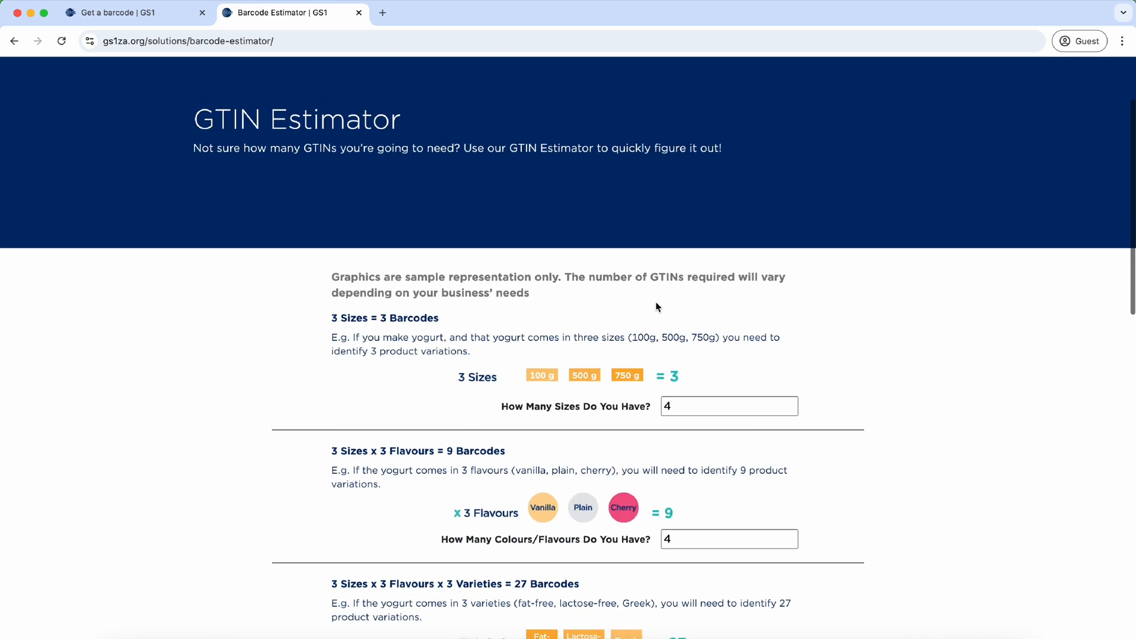
Step: Go to the subscription portal via Get a barcode and choose Applications from the account menu
{"action": "scroll", "coordinate": [655, 306], "scroll_direction": "down", "scroll_amount": 3}
{"action": "scroll", "coordinate": [656, 307], "scroll_direction": "up", "scroll_amount": 5}
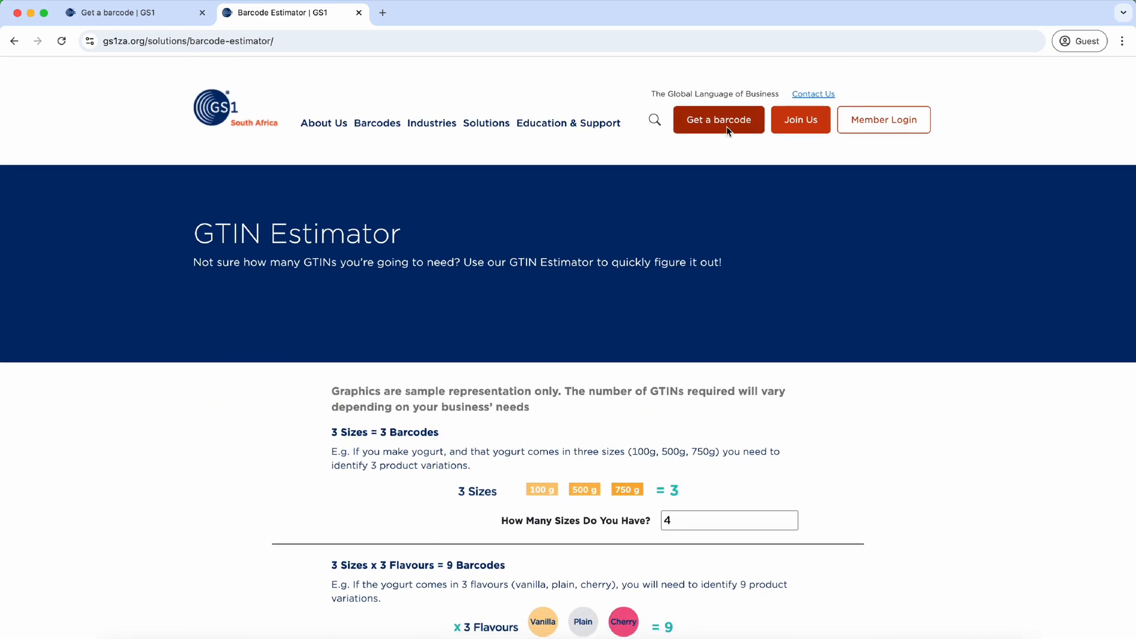
{"action": "left_click", "coordinate": [727, 130]}
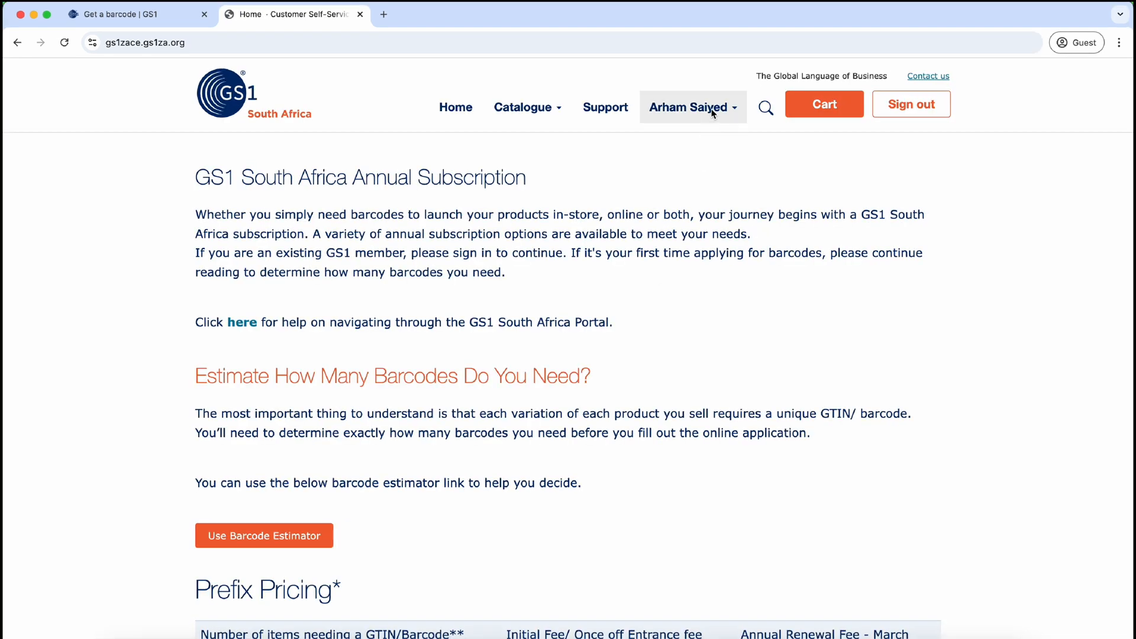
{"action": "left_click", "coordinate": [733, 110]}
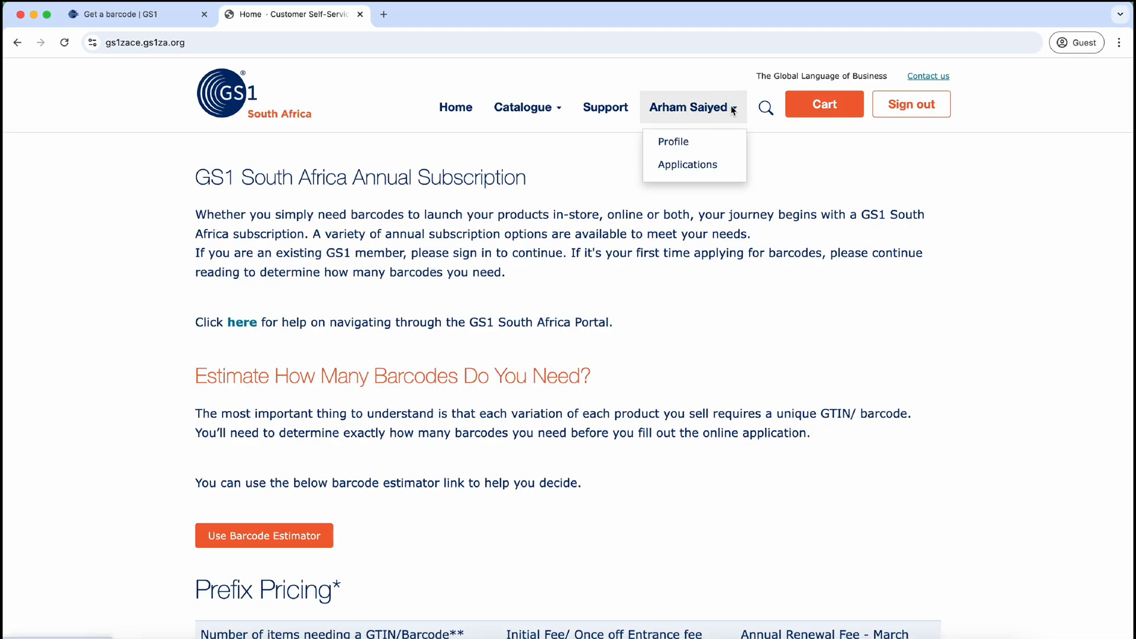
{"action": "left_click", "coordinate": [696, 166]}
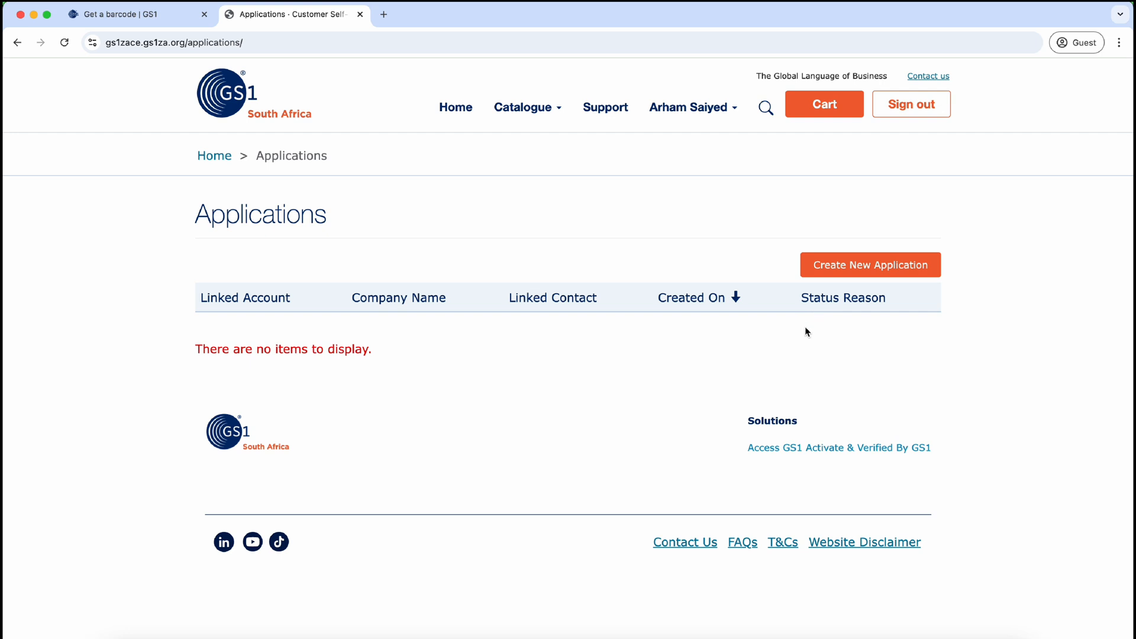
Step: Start a new GS1 Membership application and scroll over its blank company information section
{"action": "left_click", "coordinate": [901, 265]}
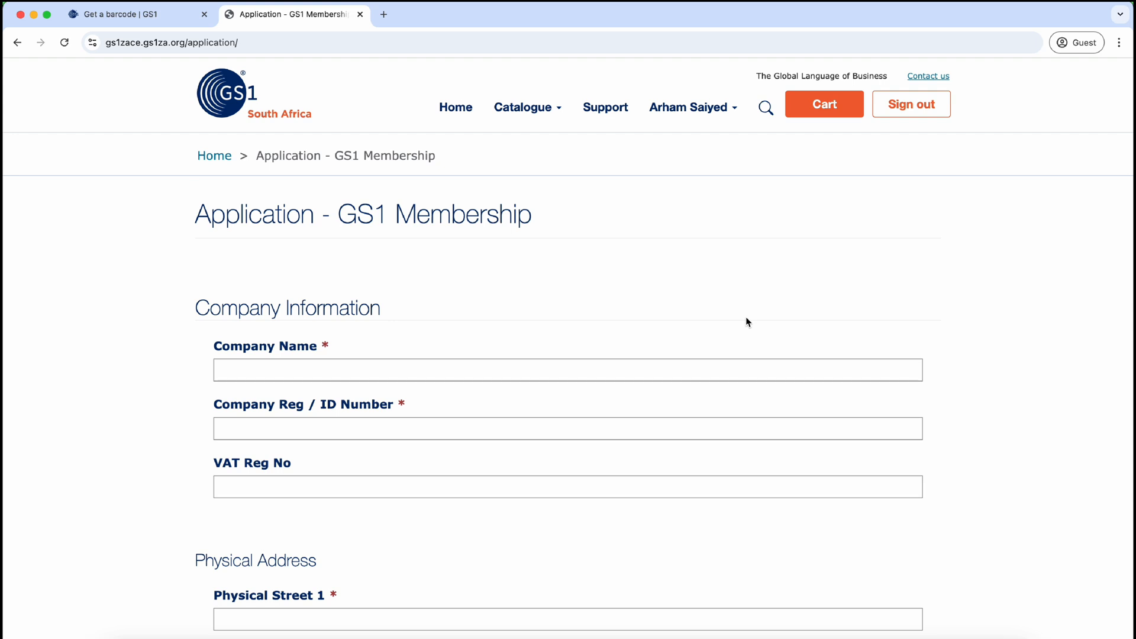
{"action": "scroll", "coordinate": [747, 319], "scroll_direction": "down", "scroll_amount": 2}
{"action": "scroll", "coordinate": [746, 318], "scroll_direction": "down", "scroll_amount": 1}
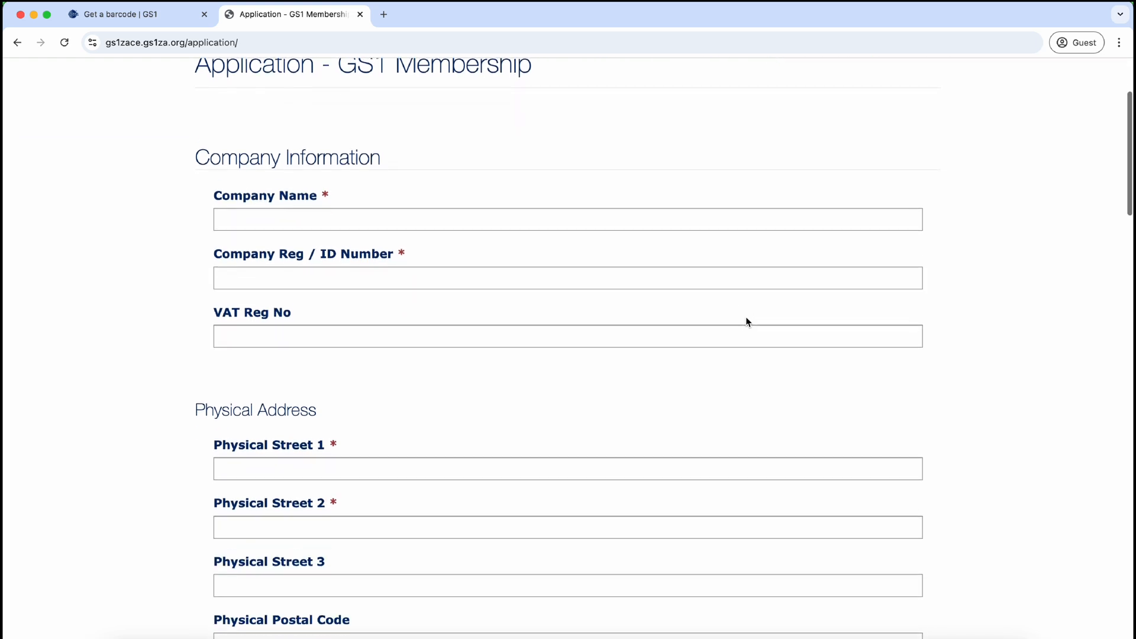
{"action": "scroll", "coordinate": [746, 318], "scroll_direction": "up", "scroll_amount": 1}
{"action": "scroll", "coordinate": [746, 318], "scroll_direction": "up", "scroll_amount": 2}
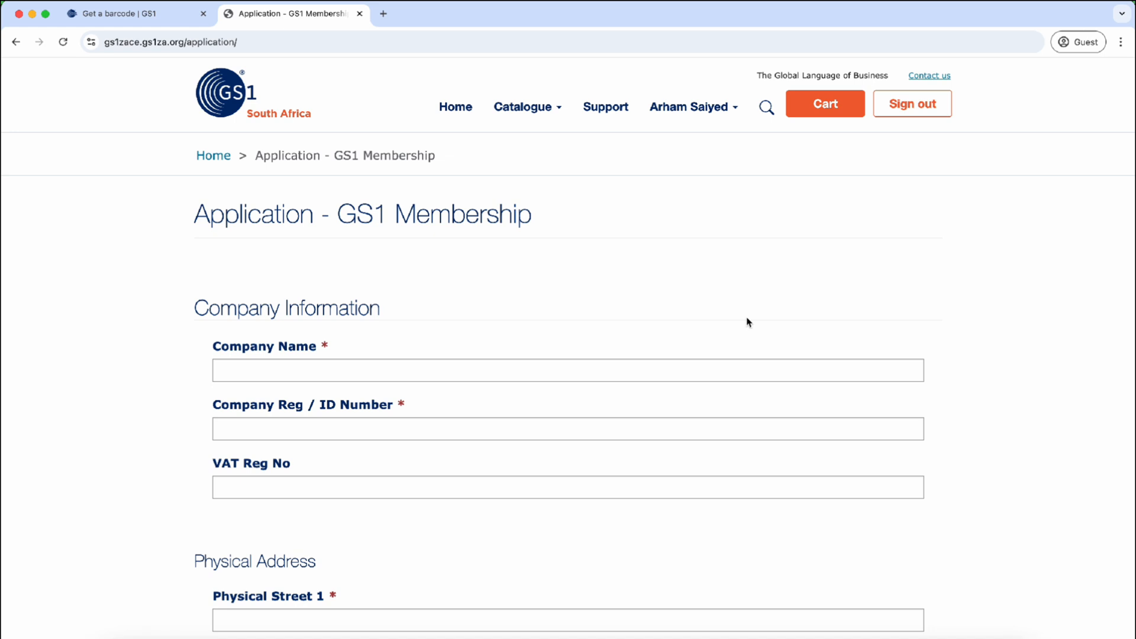
{"action": "left_click", "coordinate": [501, 379]}
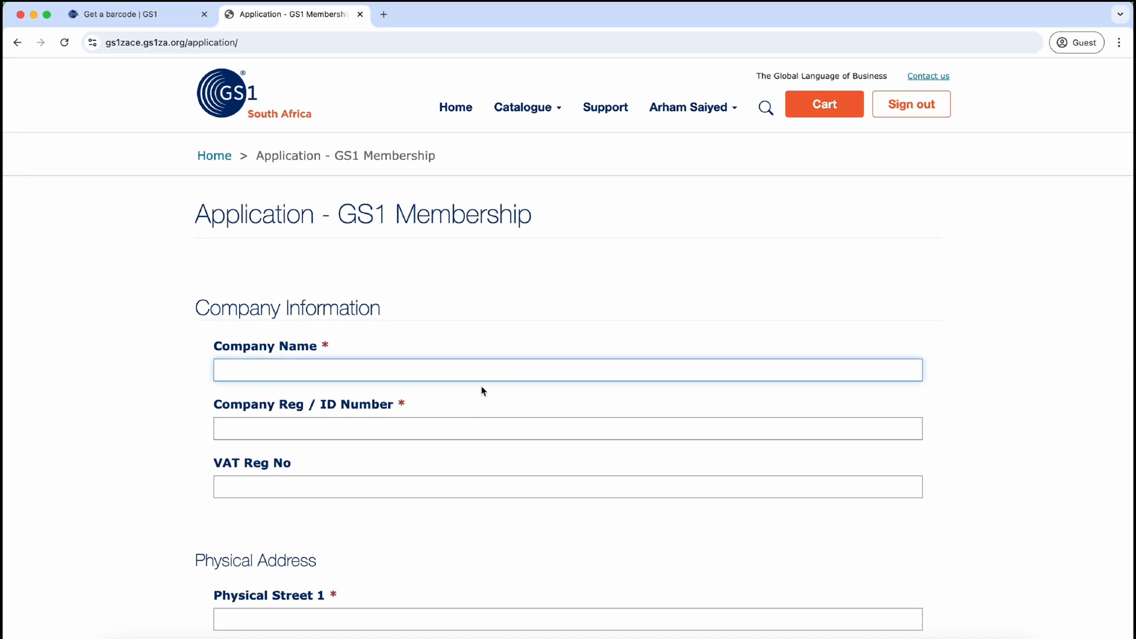
{"action": "left_click", "coordinate": [503, 350]}
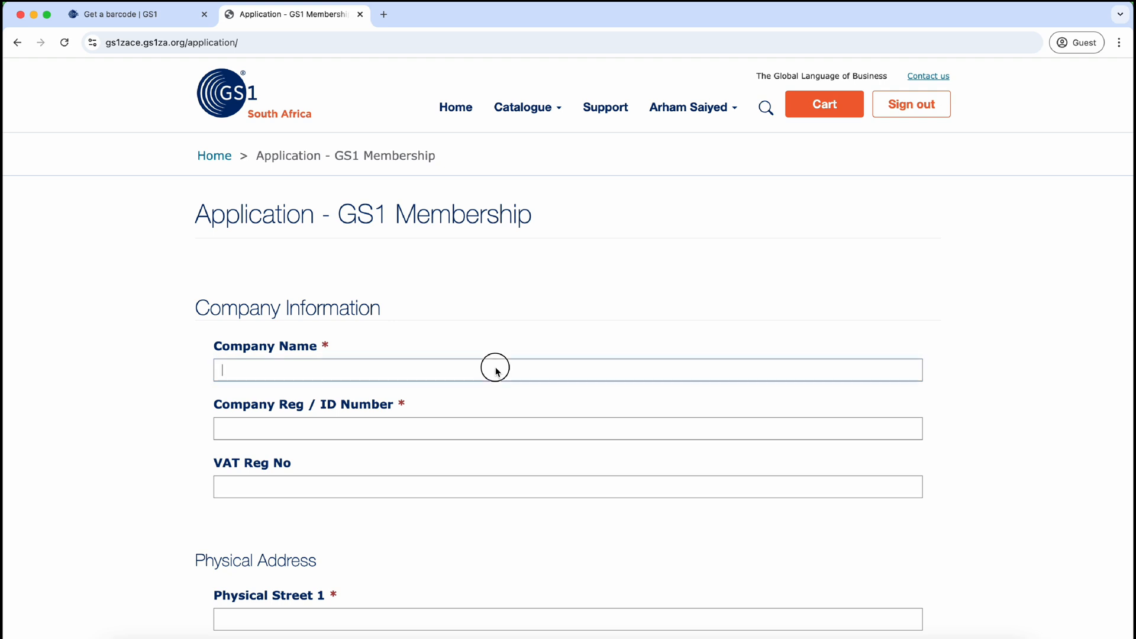
{"action": "left_click", "coordinate": [472, 431]}
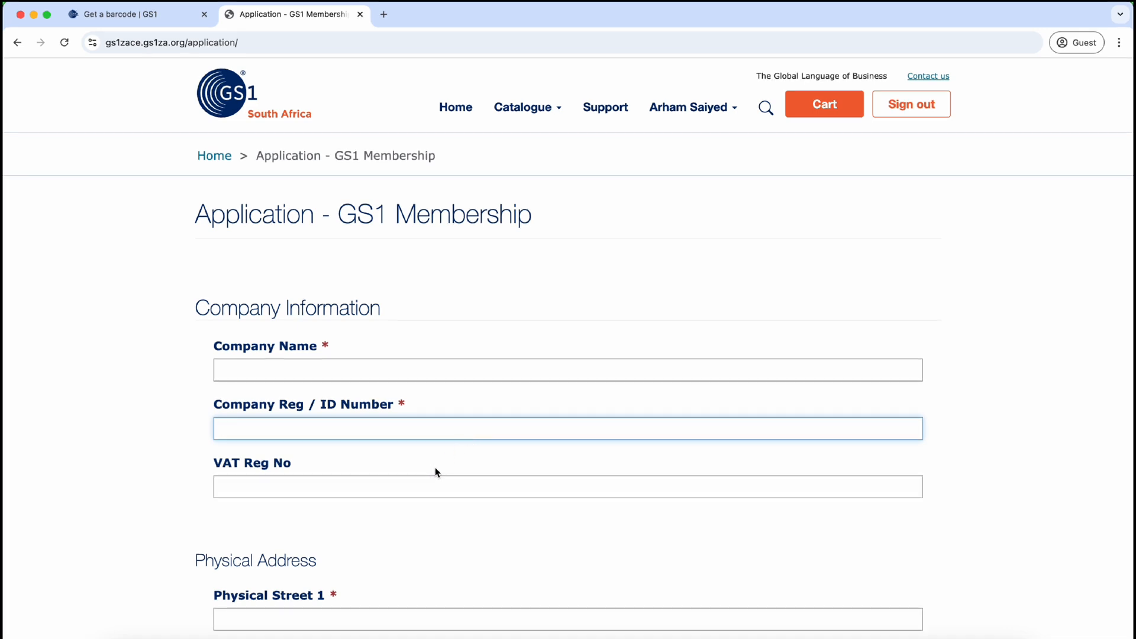
{"action": "left_click", "coordinate": [427, 487]}
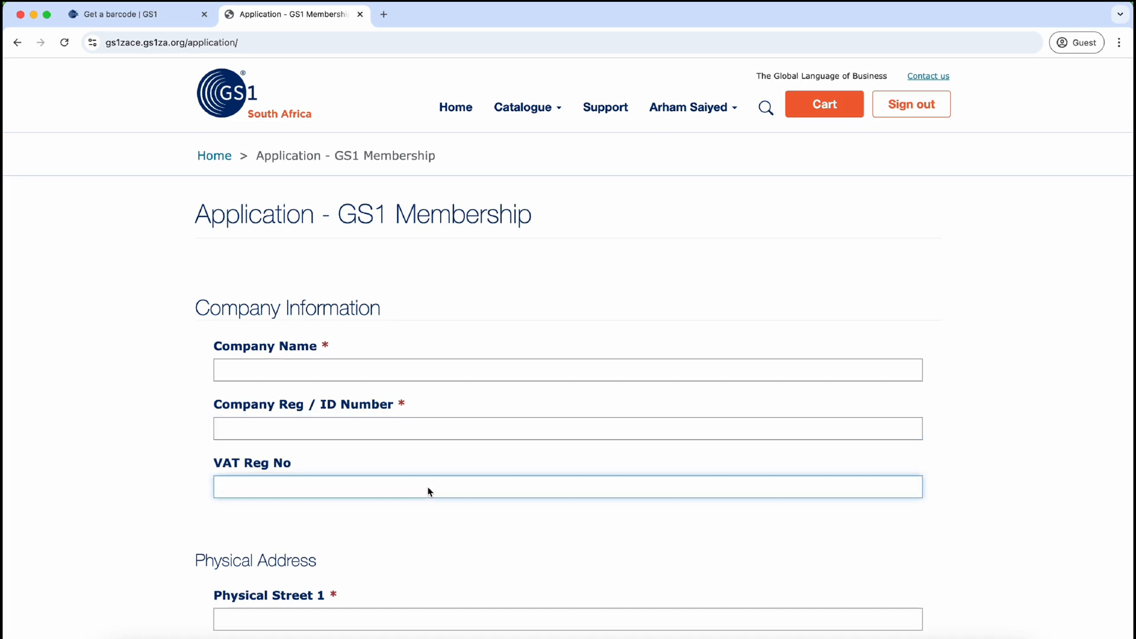
{"action": "left_click", "coordinate": [411, 449]}
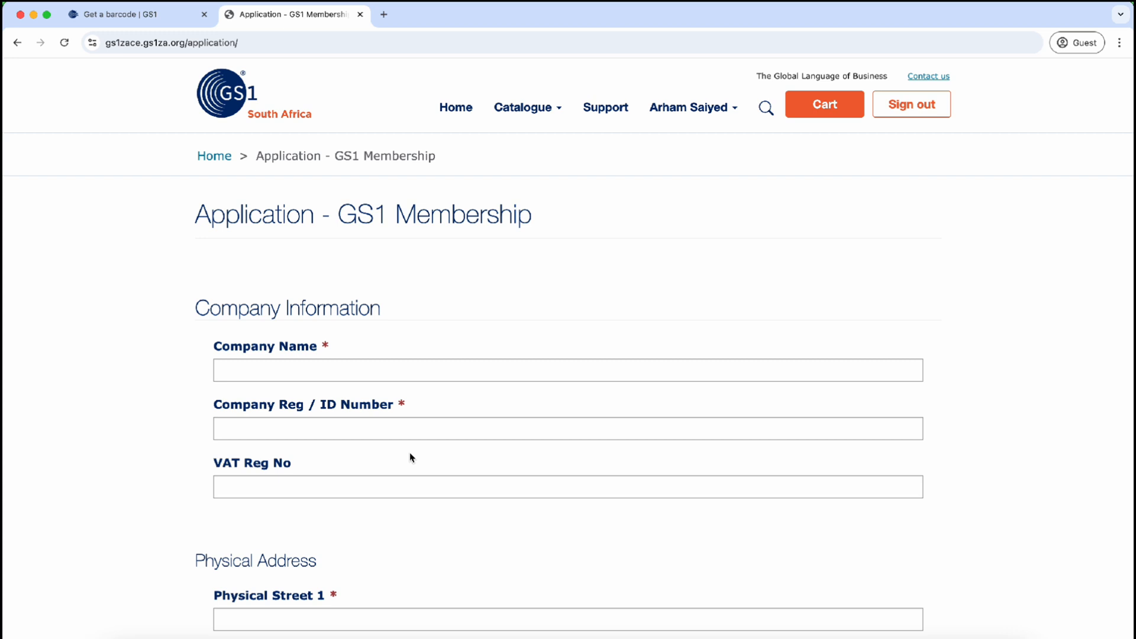
{"action": "left_click", "coordinate": [272, 488]}
{"action": "scroll", "coordinate": [271, 488], "scroll_direction": "down", "scroll_amount": 4}
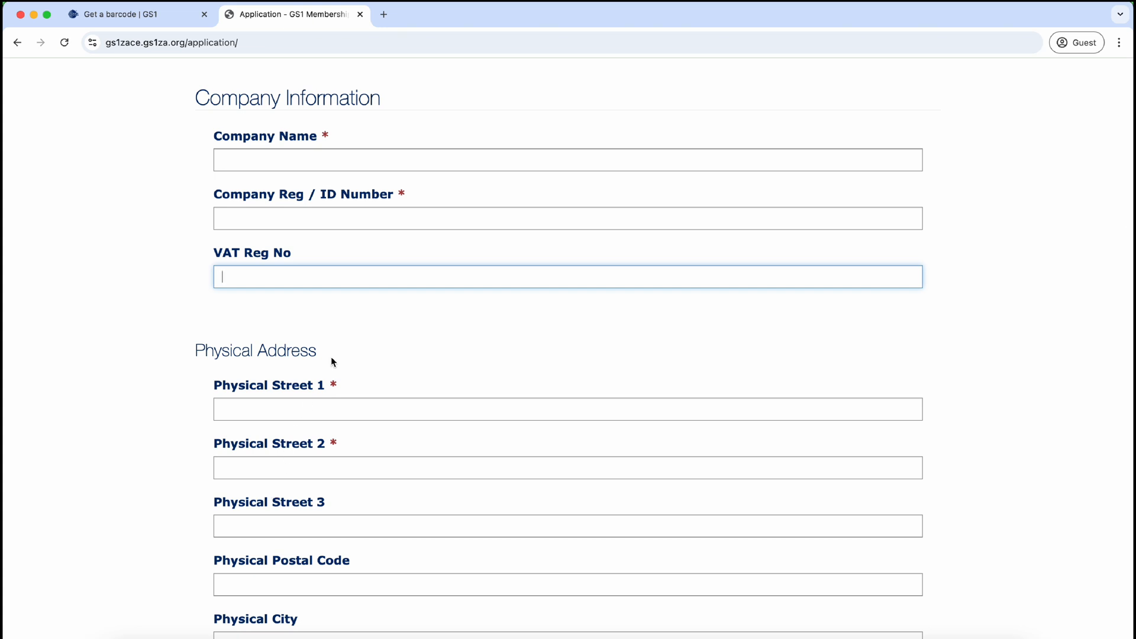
{"action": "scroll", "coordinate": [332, 356], "scroll_direction": "down", "scroll_amount": 2}
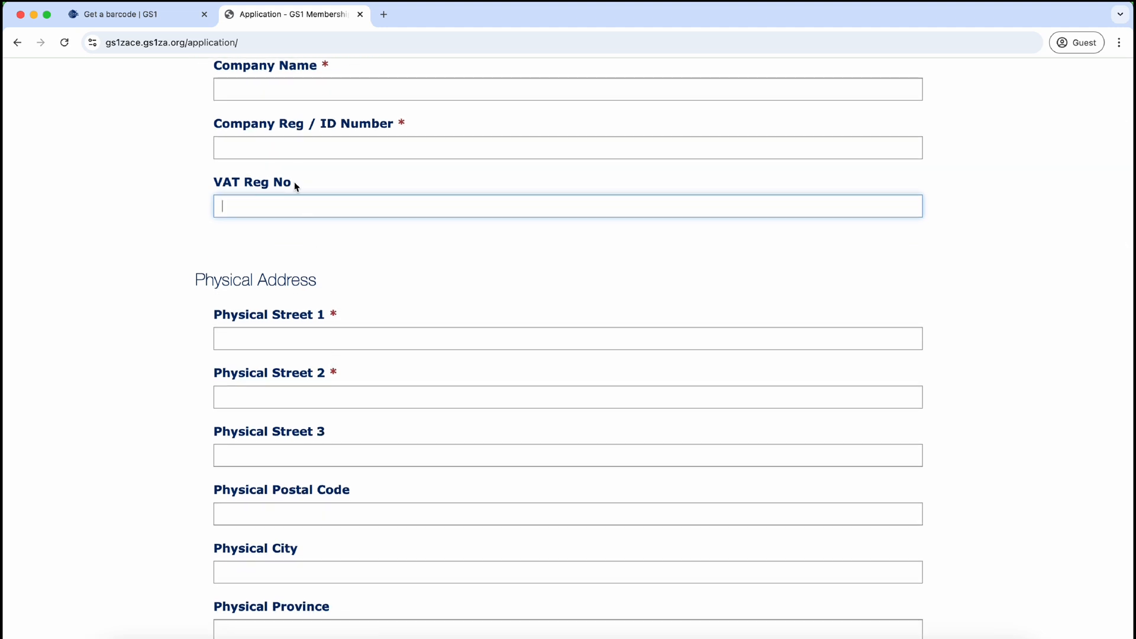
{"action": "scroll", "coordinate": [319, 272], "scroll_direction": "down", "scroll_amount": 2}
{"action": "left_click", "coordinate": [325, 261]}
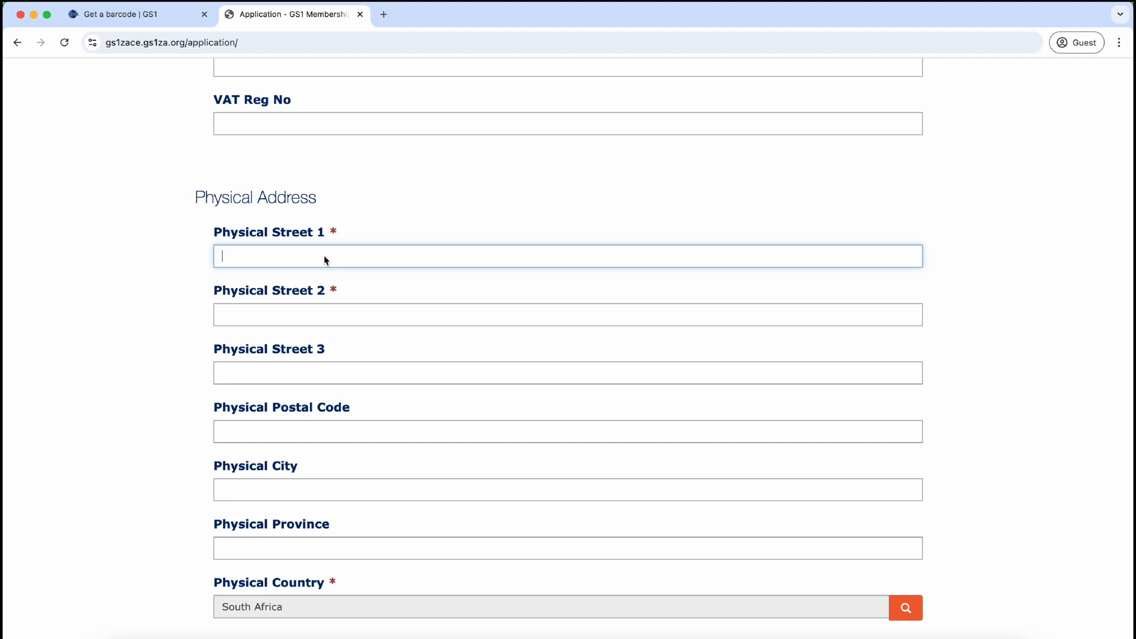
{"action": "scroll", "coordinate": [355, 268], "scroll_direction": "down", "scroll_amount": 6}
{"action": "scroll", "coordinate": [356, 266], "scroll_direction": "down", "scroll_amount": 2}
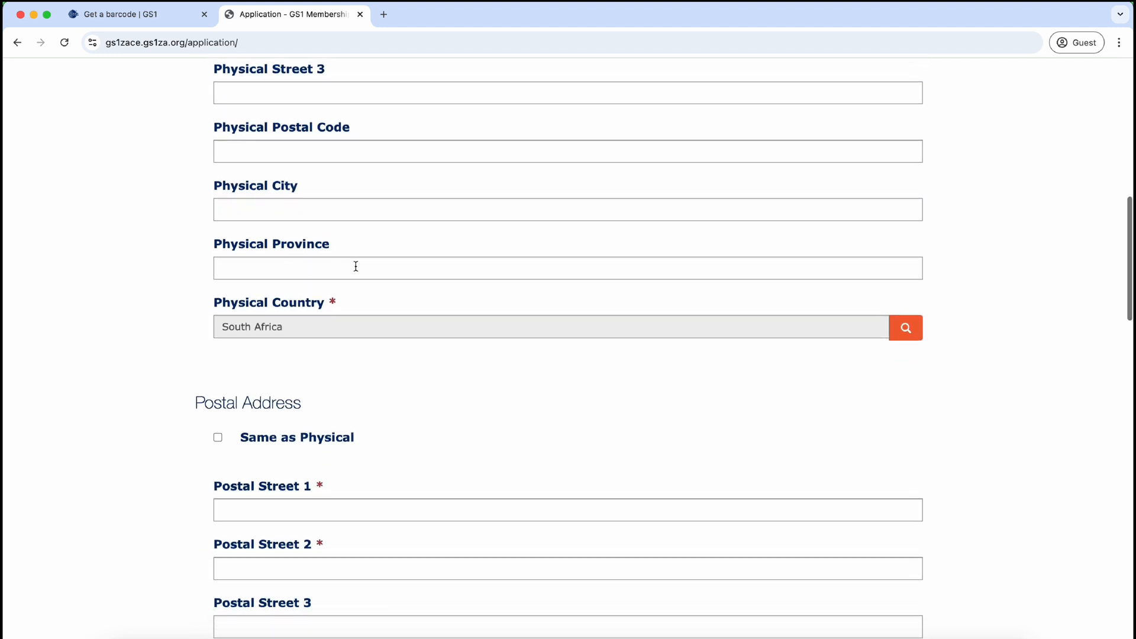
{"action": "scroll", "coordinate": [356, 266], "scroll_direction": "down", "scroll_amount": 5}
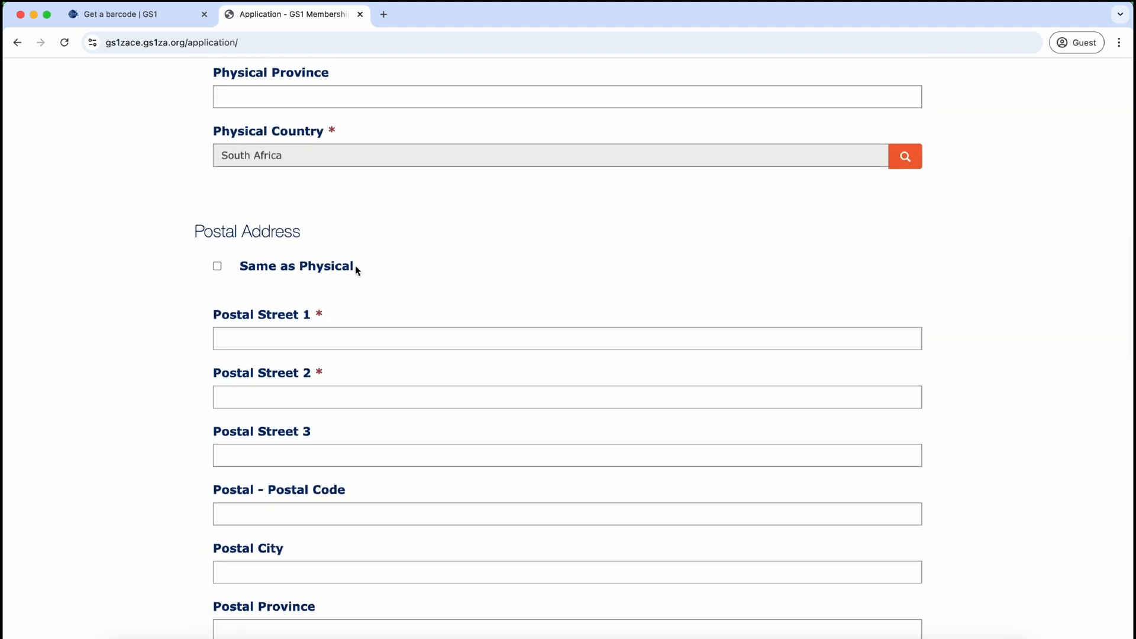
{"action": "scroll", "coordinate": [355, 267], "scroll_direction": "down", "scroll_amount": 2}
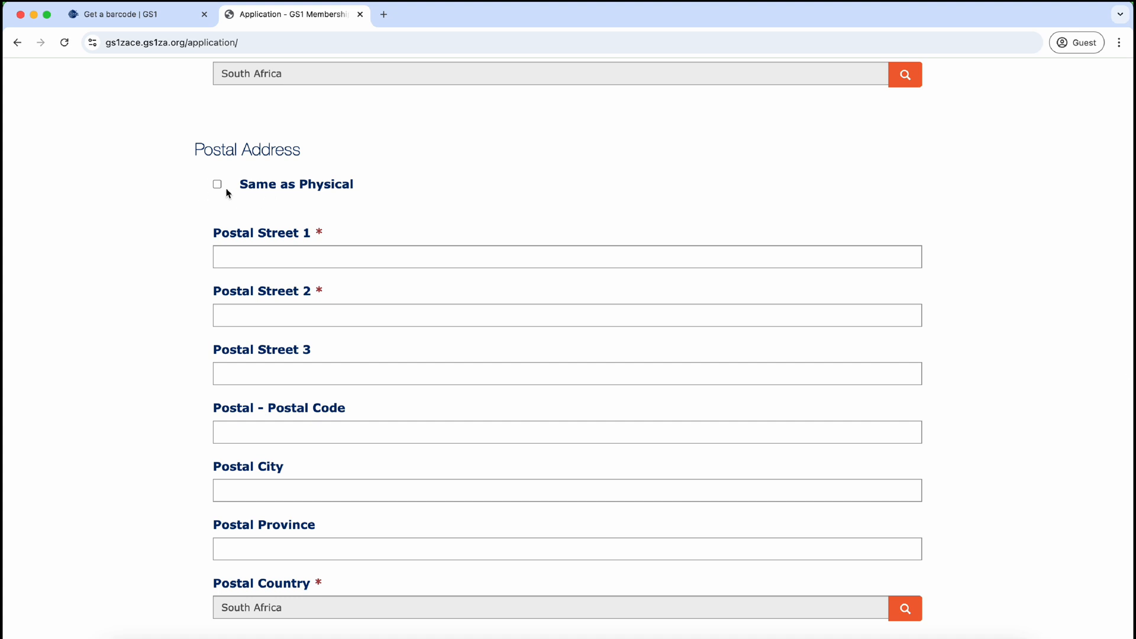
{"action": "left_click", "coordinate": [218, 185]}
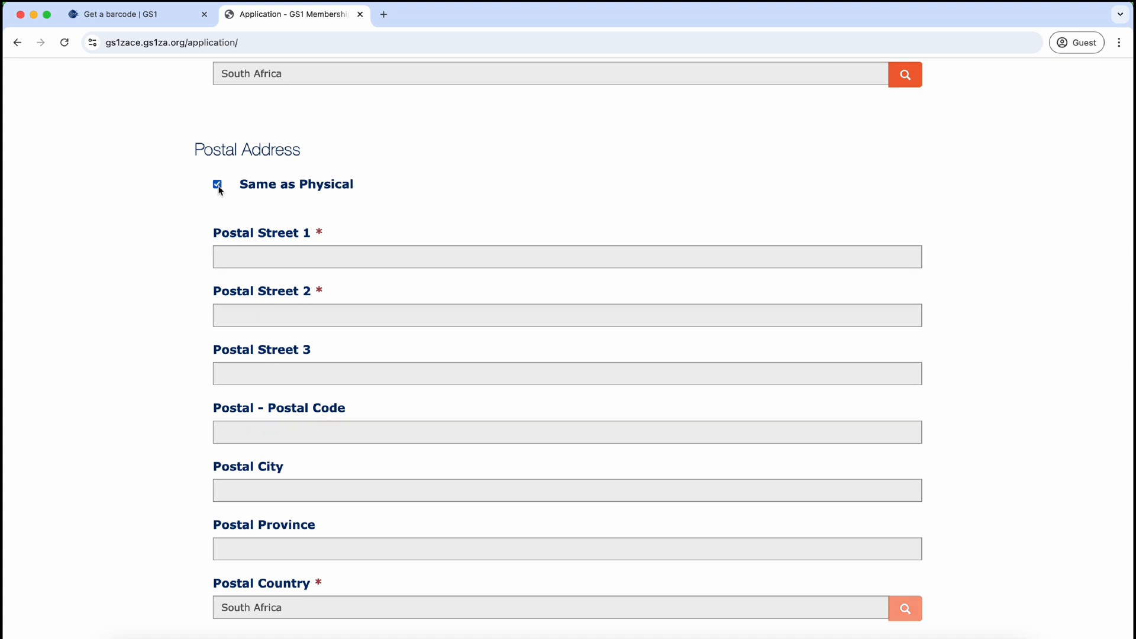
{"action": "left_click", "coordinate": [219, 186]}
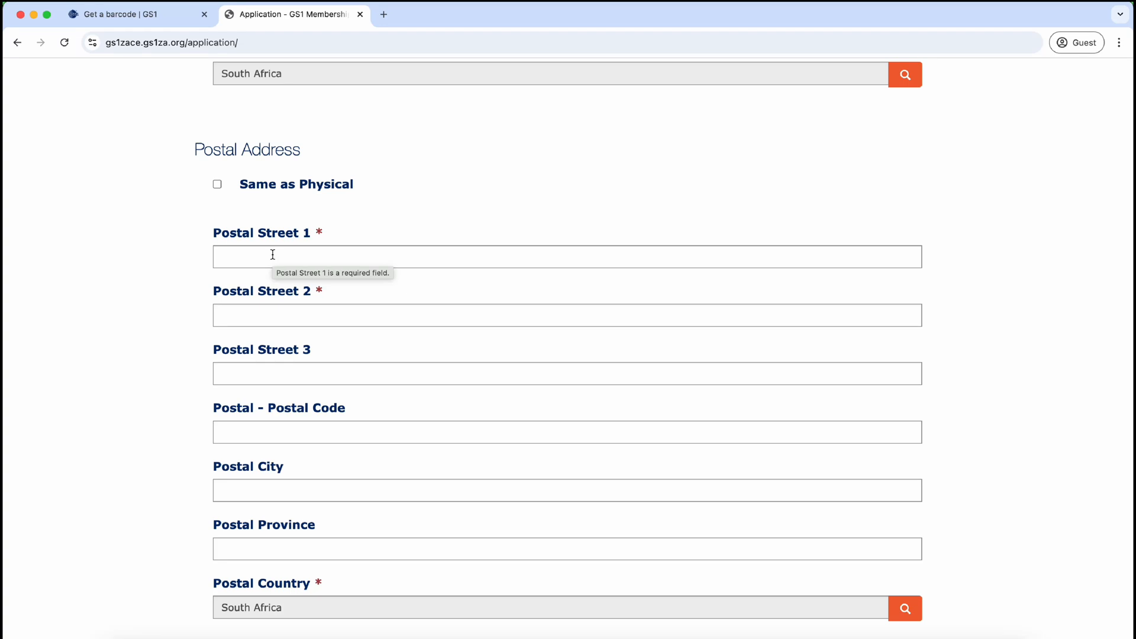
{"action": "scroll", "coordinate": [272, 255], "scroll_direction": "down", "scroll_amount": 2}
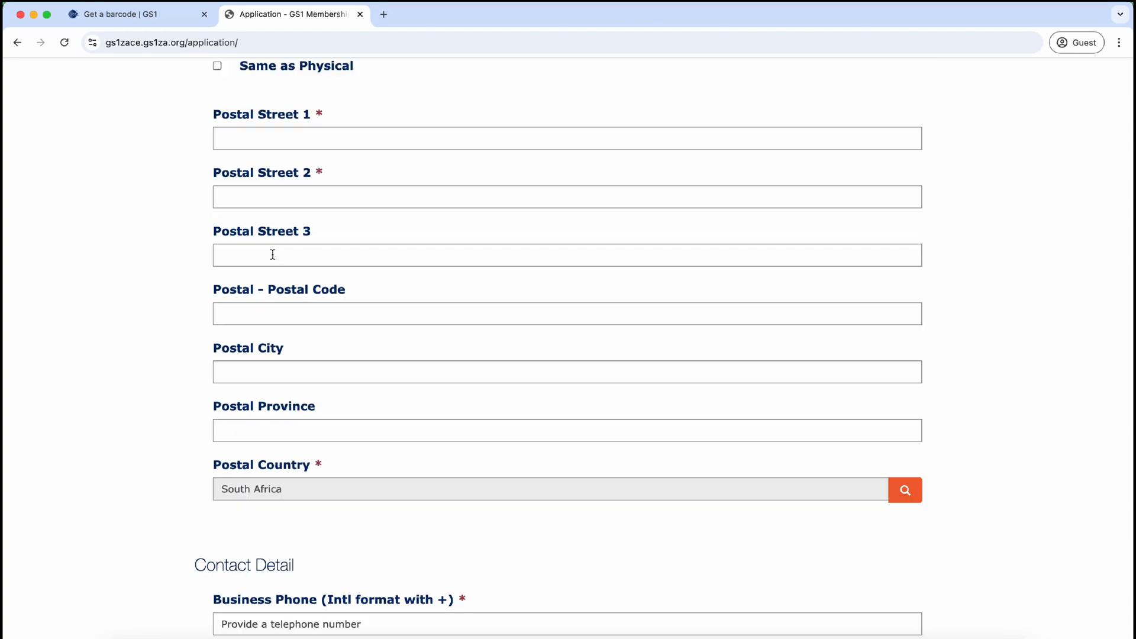
{"action": "scroll", "coordinate": [273, 254], "scroll_direction": "down", "scroll_amount": 3}
{"action": "scroll", "coordinate": [273, 258], "scroll_direction": "down", "scroll_amount": 3}
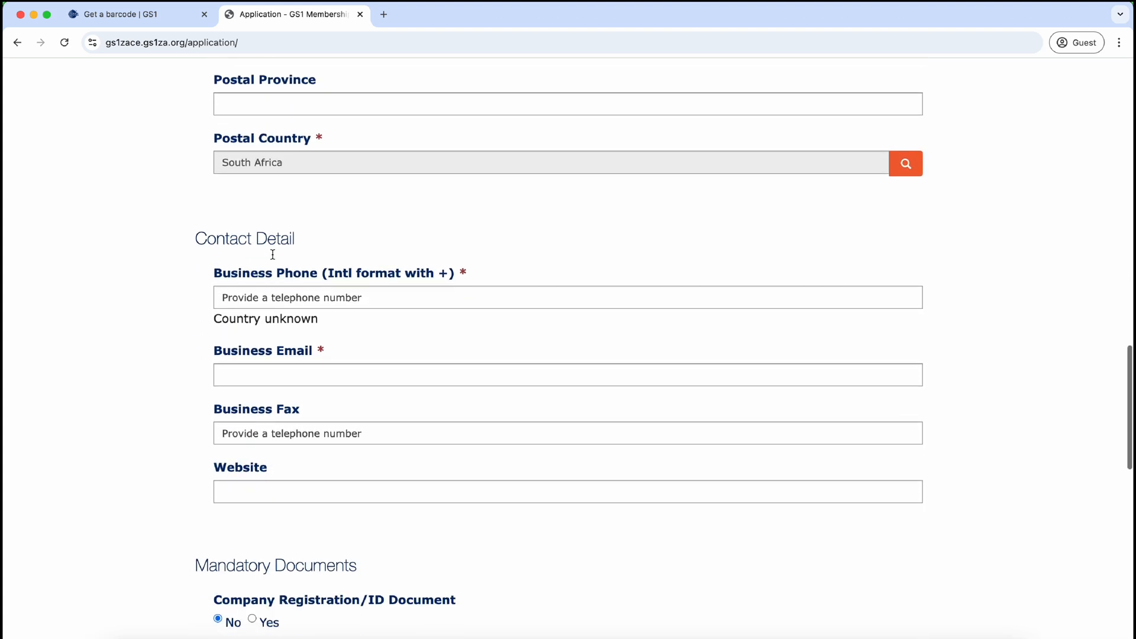
{"action": "left_click", "coordinate": [276, 293]}
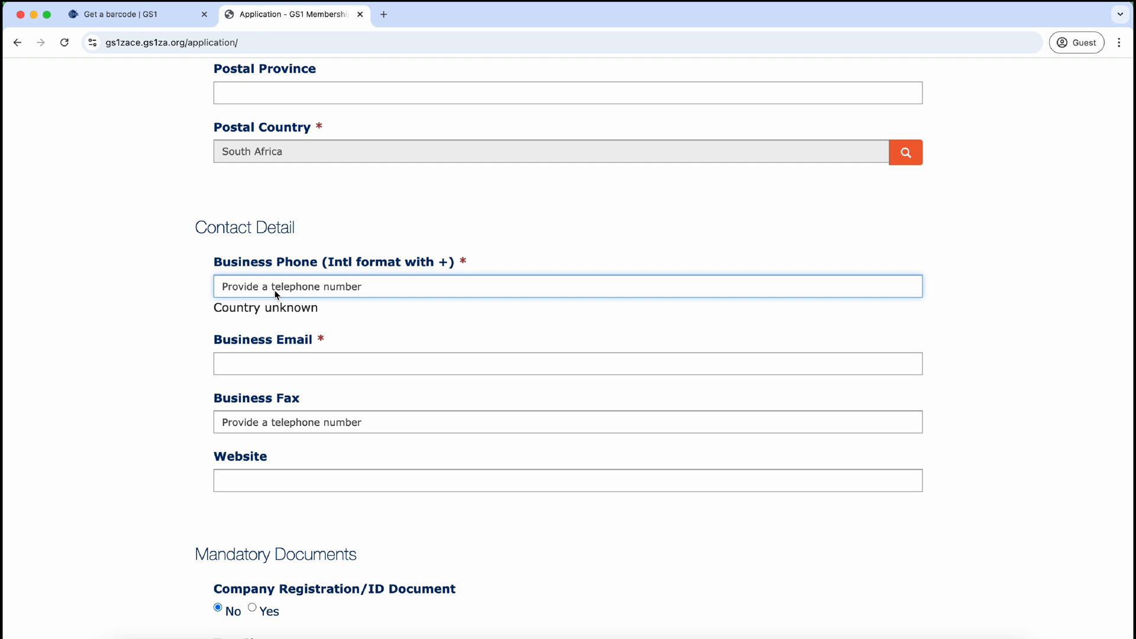
Step: Enter +27 as the Business Phone, then visit the Business Email, Business Fax and Website fields
{"action": "type", "text": "+"}
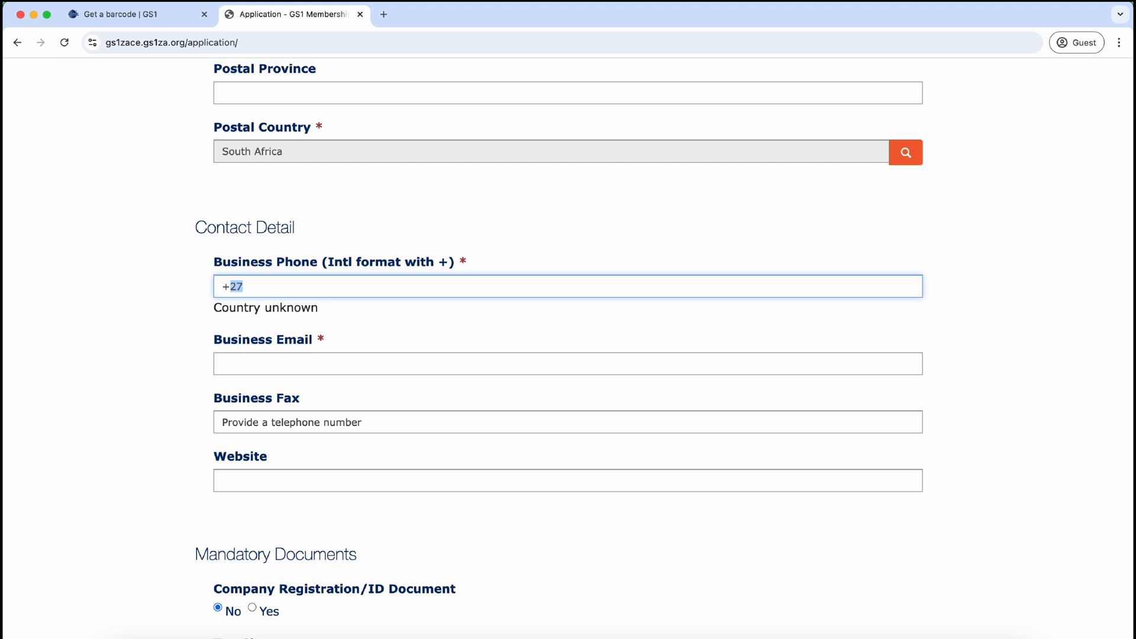
{"action": "type", "text": "27"}
{"action": "left_click", "coordinate": [290, 369]}
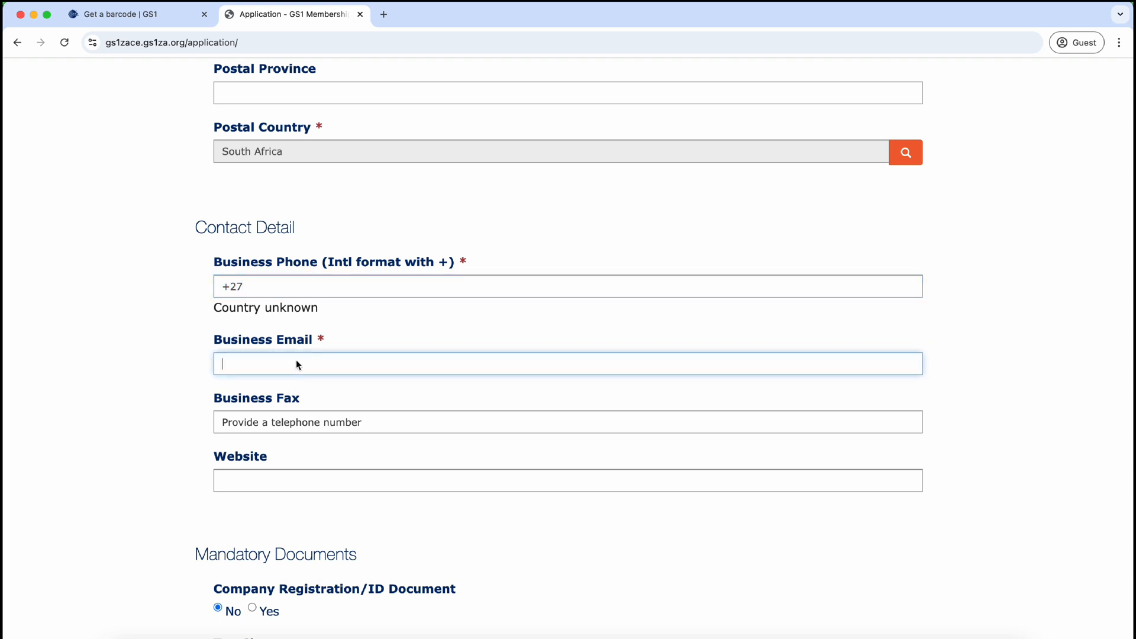
{"action": "scroll", "coordinate": [297, 364], "scroll_direction": "down", "scroll_amount": 3}
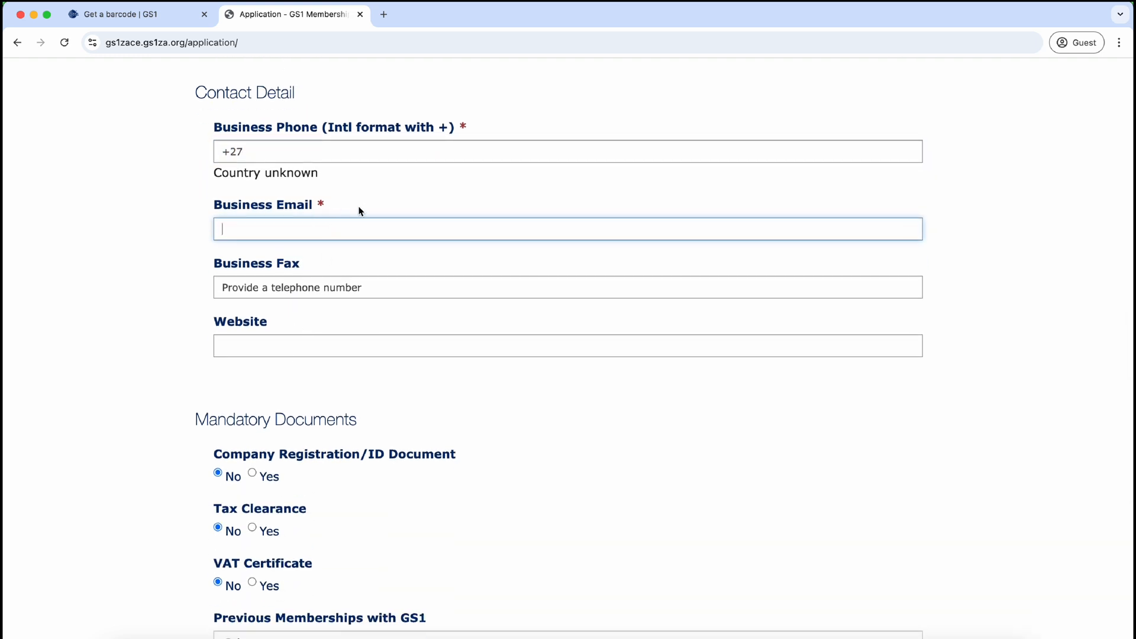
{"action": "left_click", "coordinate": [313, 292]}
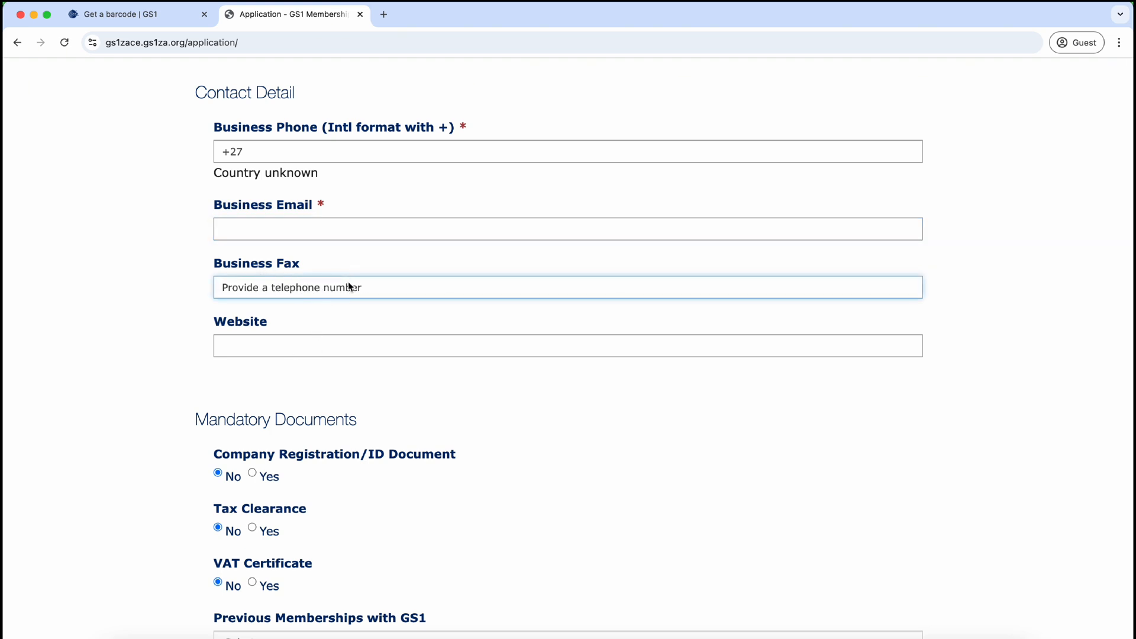
{"action": "left_click", "coordinate": [316, 351]}
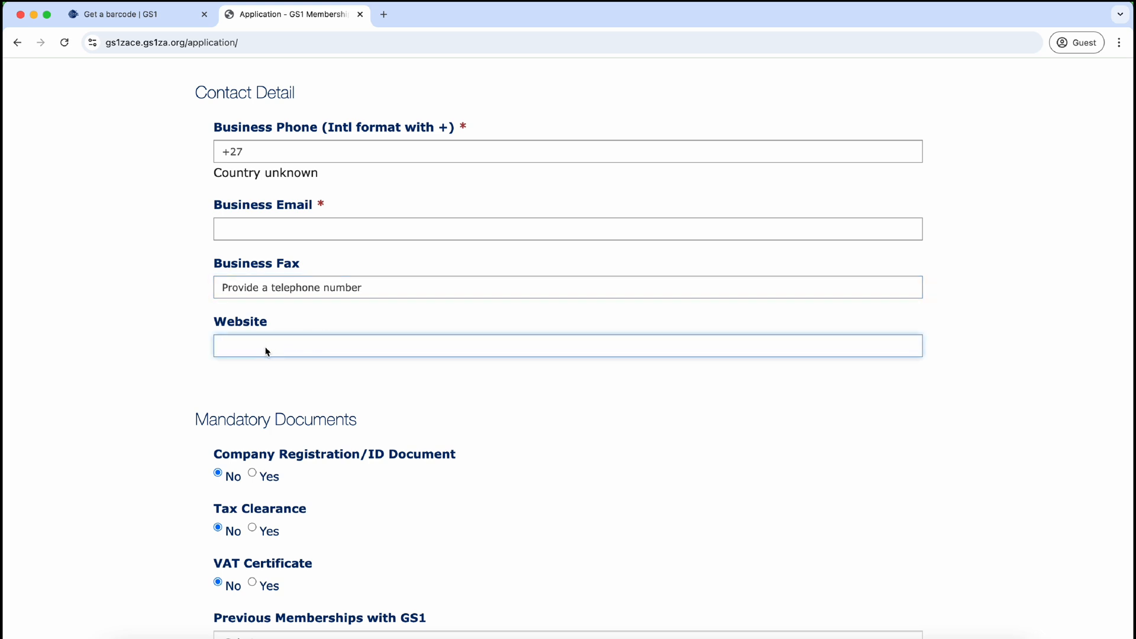
{"action": "scroll", "coordinate": [298, 372], "scroll_direction": "down", "scroll_amount": 5}
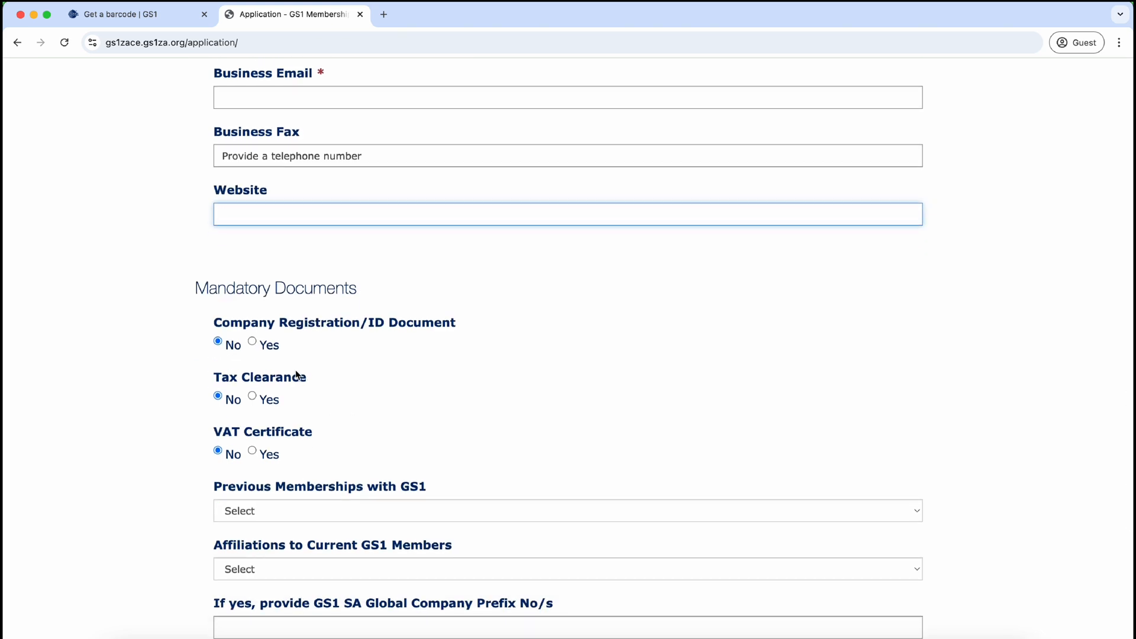
Step: Mark Company Registration/ID Document and Tax Clearance as Yes under Mandatory Documents
{"action": "scroll", "coordinate": [296, 374], "scroll_direction": "down", "scroll_amount": 3}
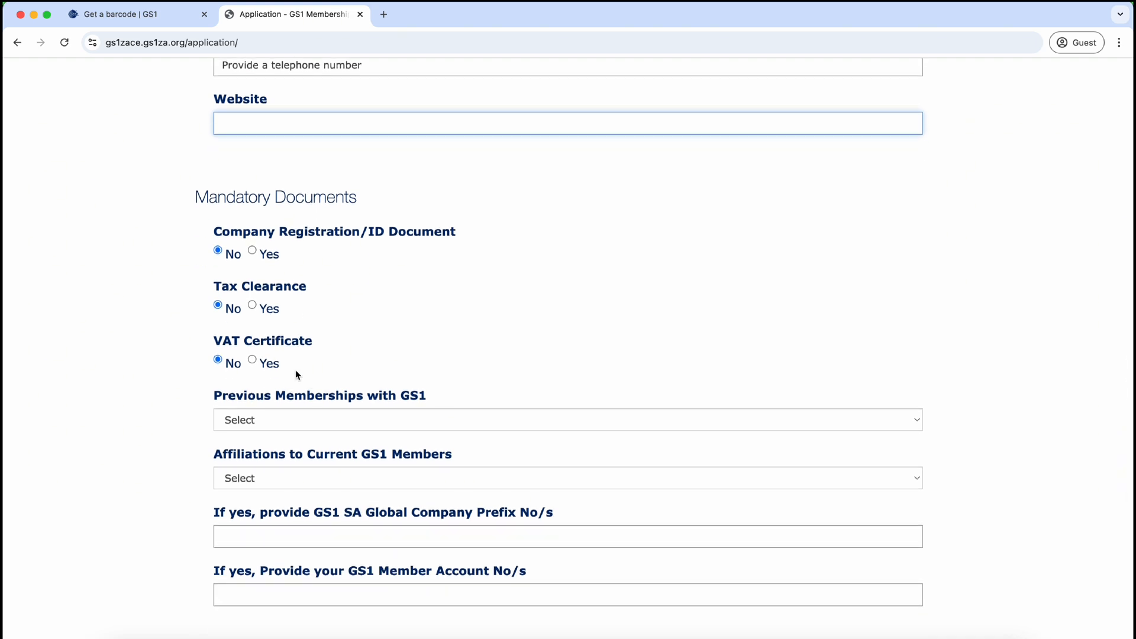
{"action": "left_click", "coordinate": [252, 251]}
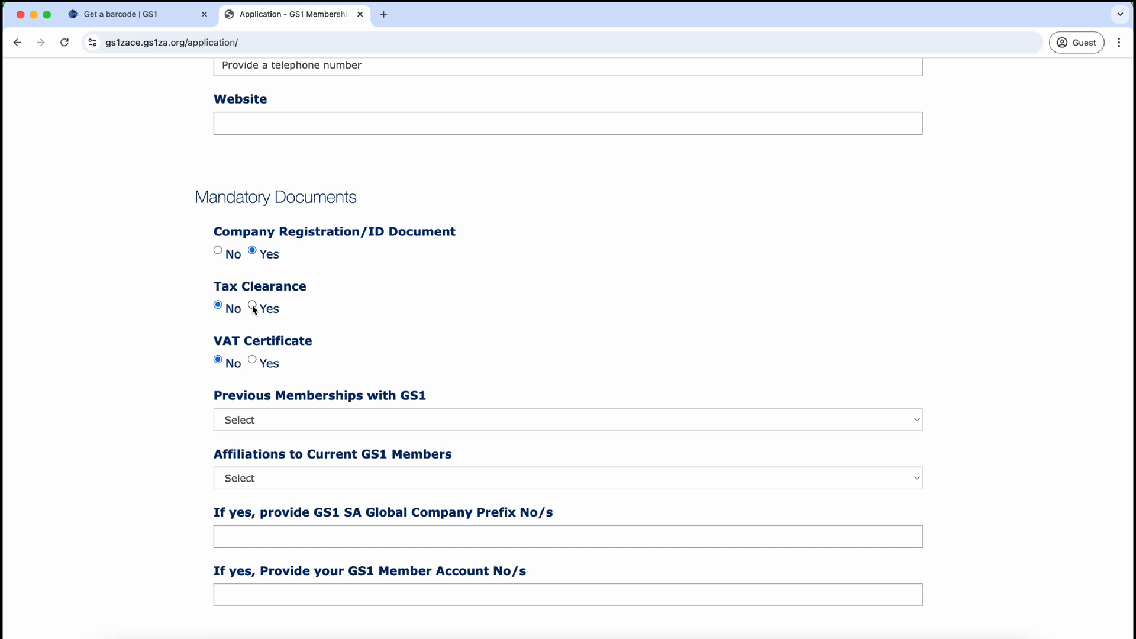
{"action": "left_click", "coordinate": [252, 304]}
Step: Answer No for previous GS1 memberships and for affiliations to current GS1 members, leaving the Company Prefix blank
{"action": "scroll", "coordinate": [230, 430], "scroll_direction": "down", "scroll_amount": 3}
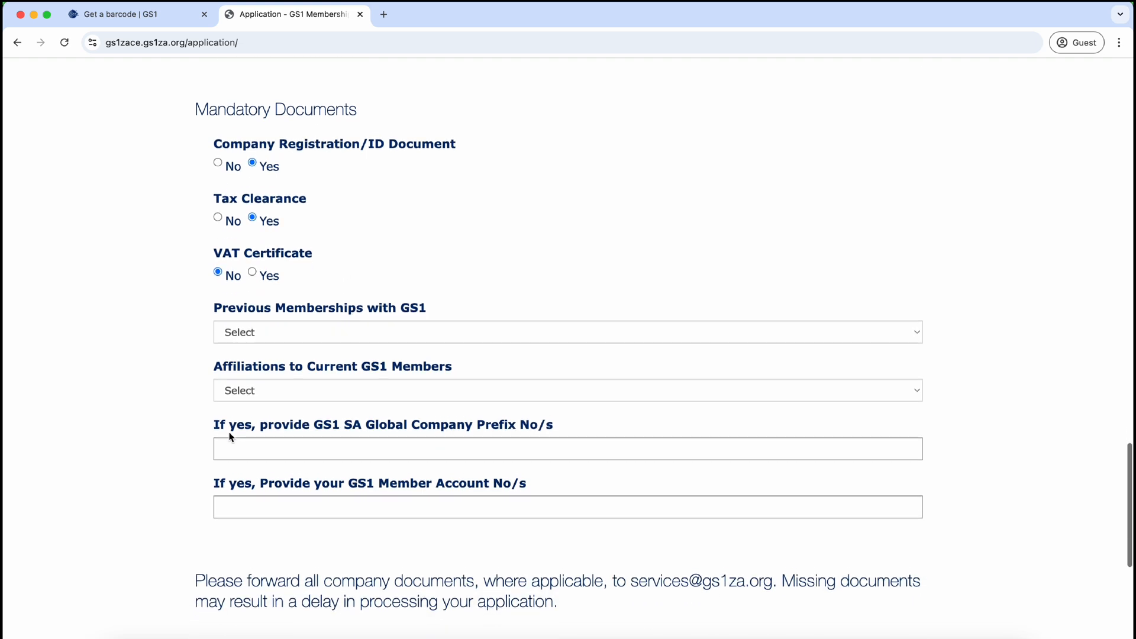
{"action": "left_click", "coordinate": [308, 328]}
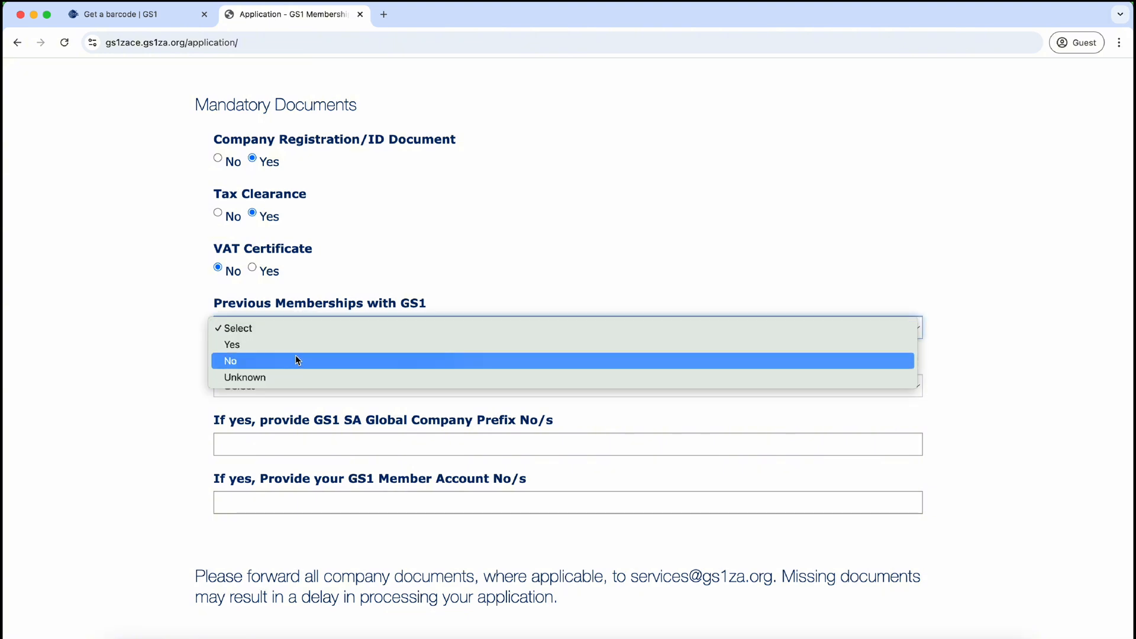
{"action": "left_click", "coordinate": [294, 360]}
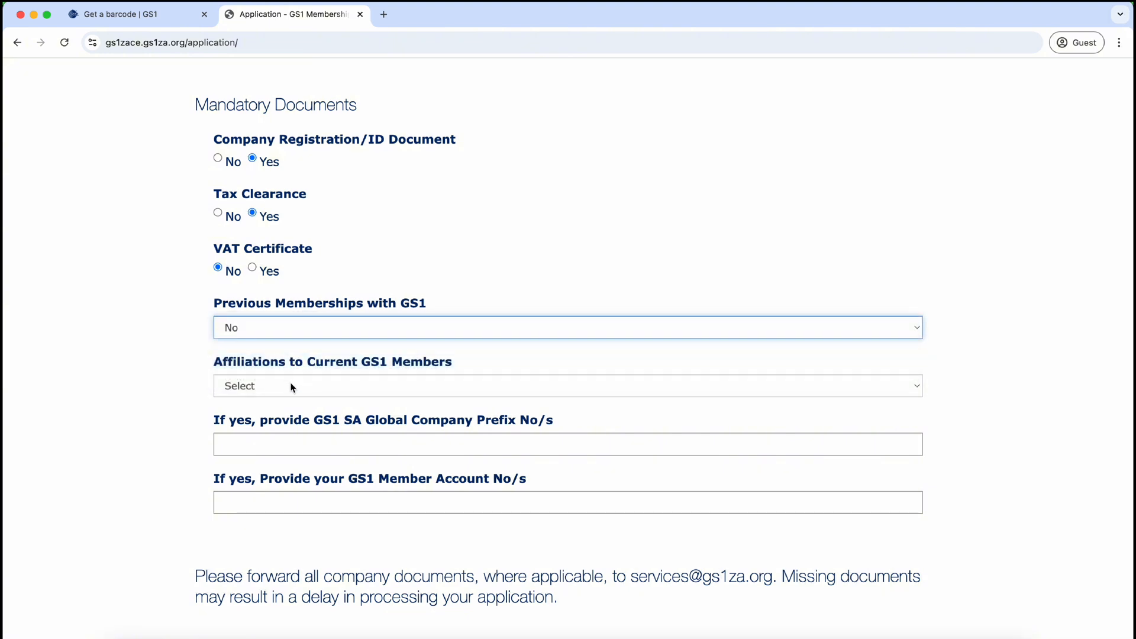
{"action": "left_click", "coordinate": [292, 384]}
{"action": "left_click", "coordinate": [288, 421]}
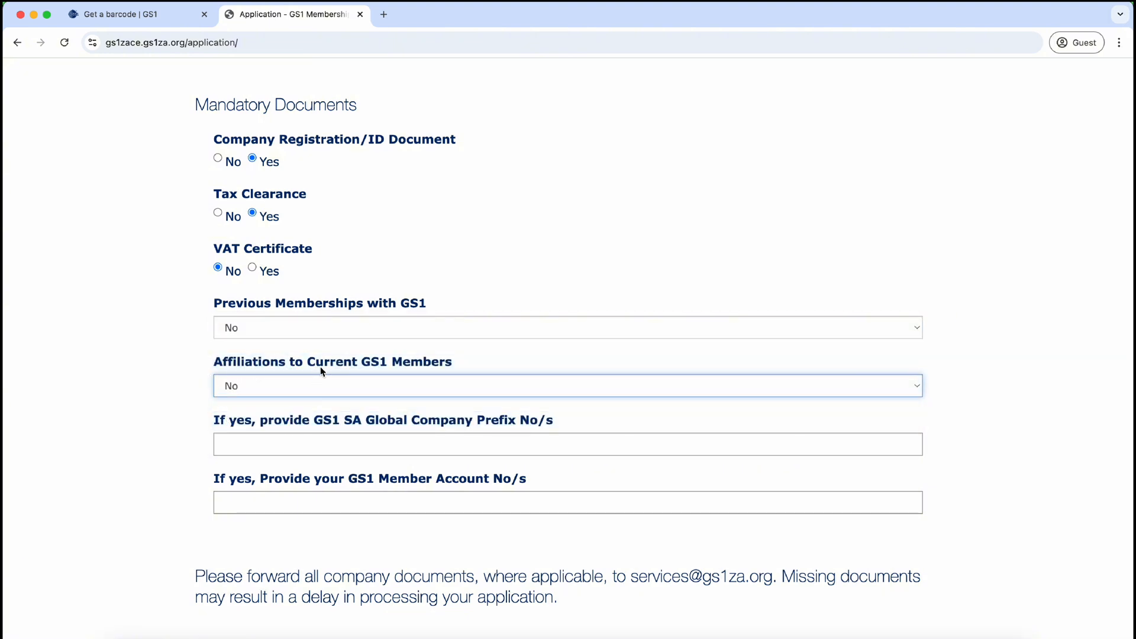
{"action": "left_click", "coordinate": [318, 448]}
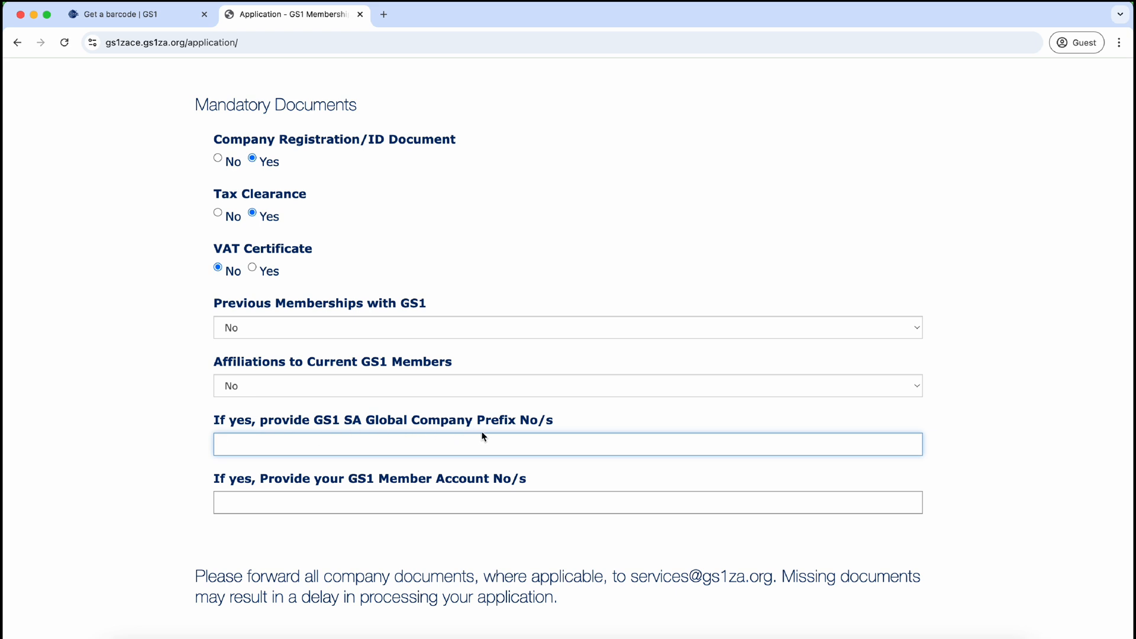
{"action": "left_click", "coordinate": [161, 439]}
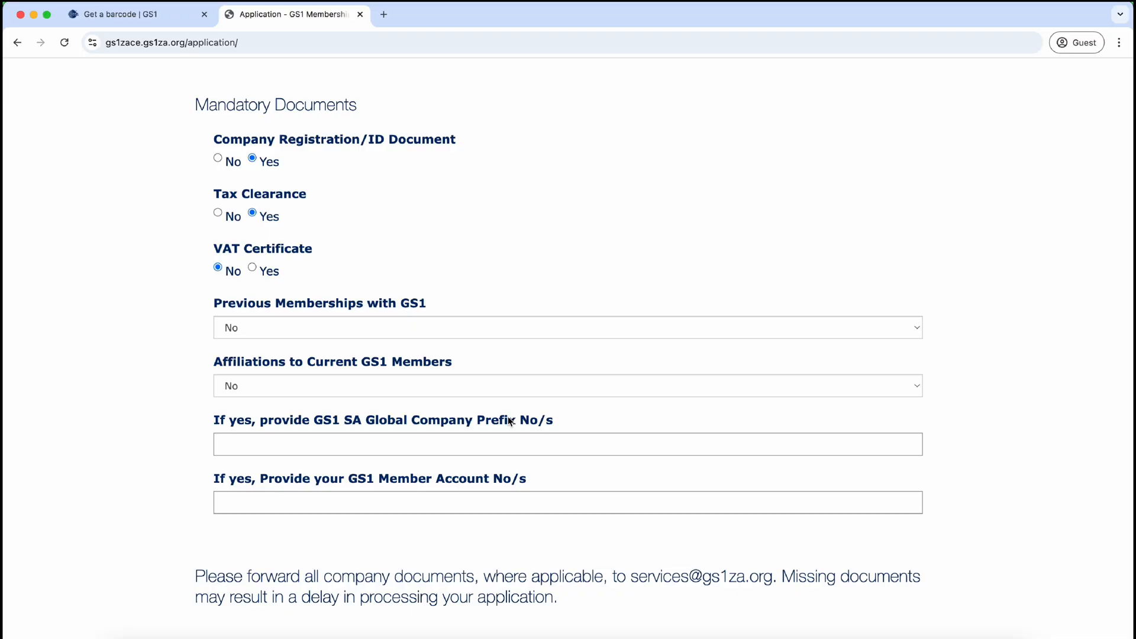
{"action": "scroll", "coordinate": [509, 420], "scroll_direction": "down", "scroll_amount": 3}
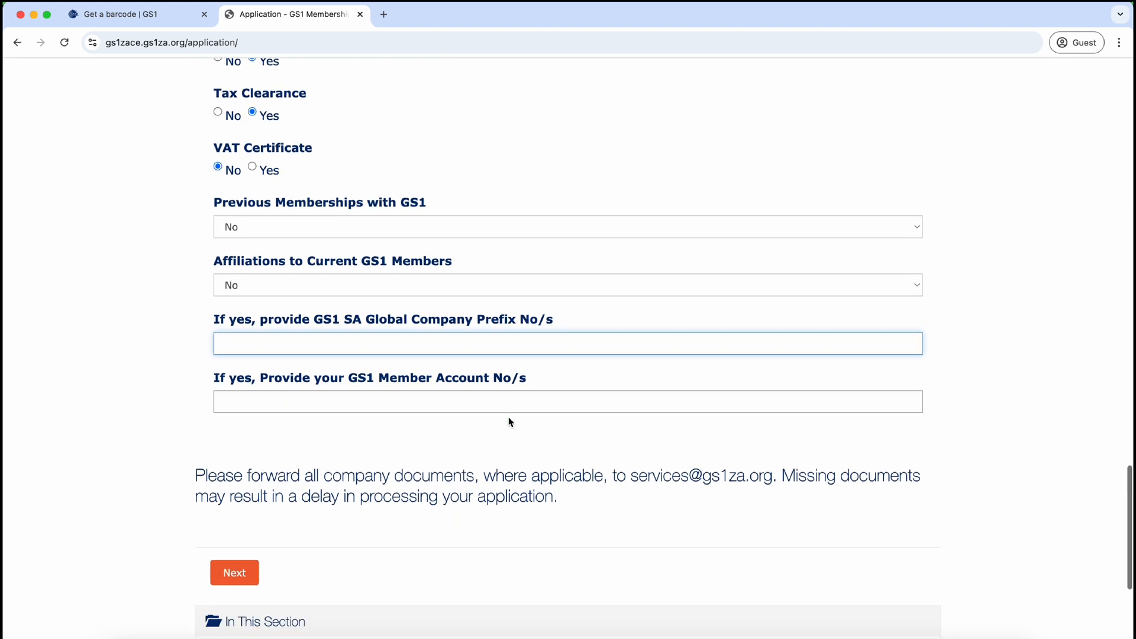
{"action": "scroll", "coordinate": [448, 507], "scroll_direction": "down", "scroll_amount": 3}
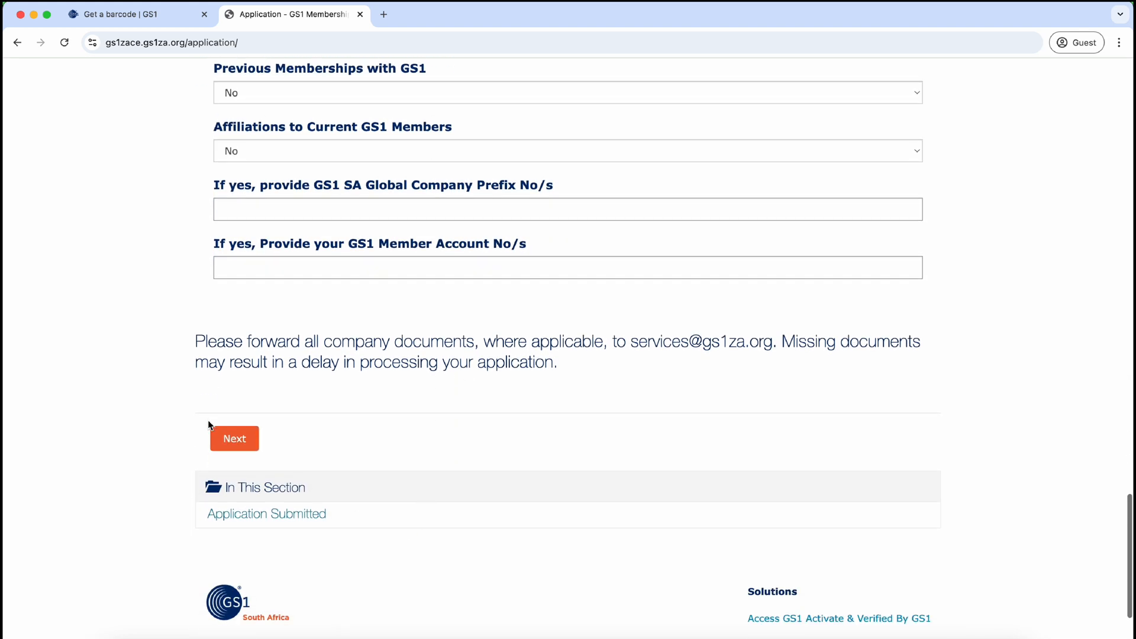
Step: Save the company step, then set the GS1 co-ordinator's title to Mr and save those details
{"action": "left_click", "coordinate": [236, 439]}
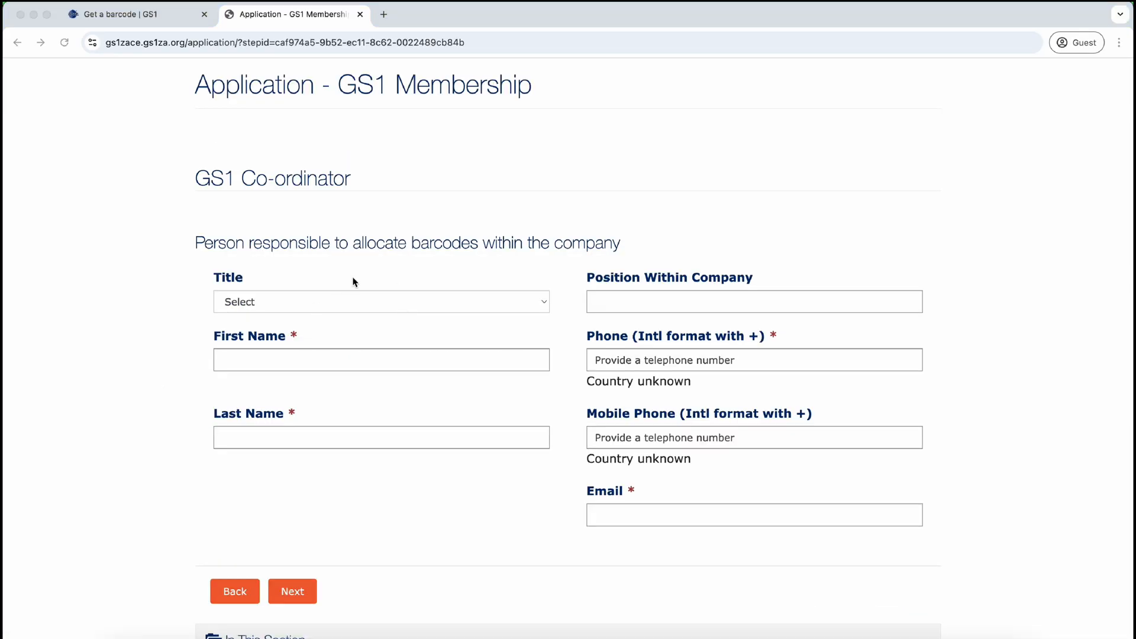
{"action": "left_click", "coordinate": [356, 300]}
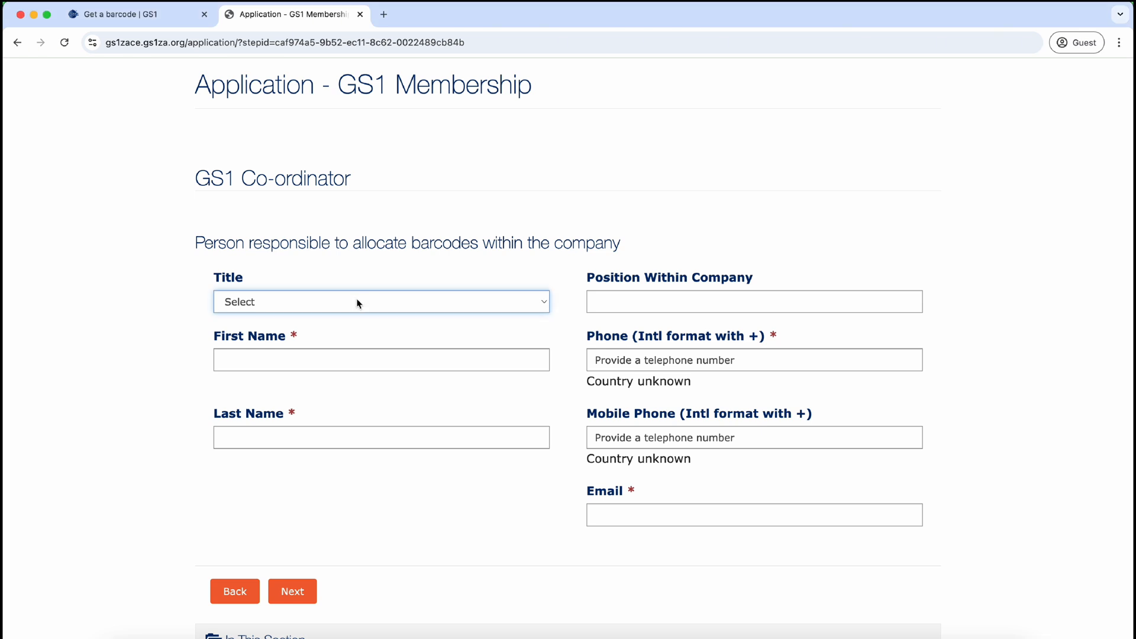
{"action": "left_click", "coordinate": [529, 307]}
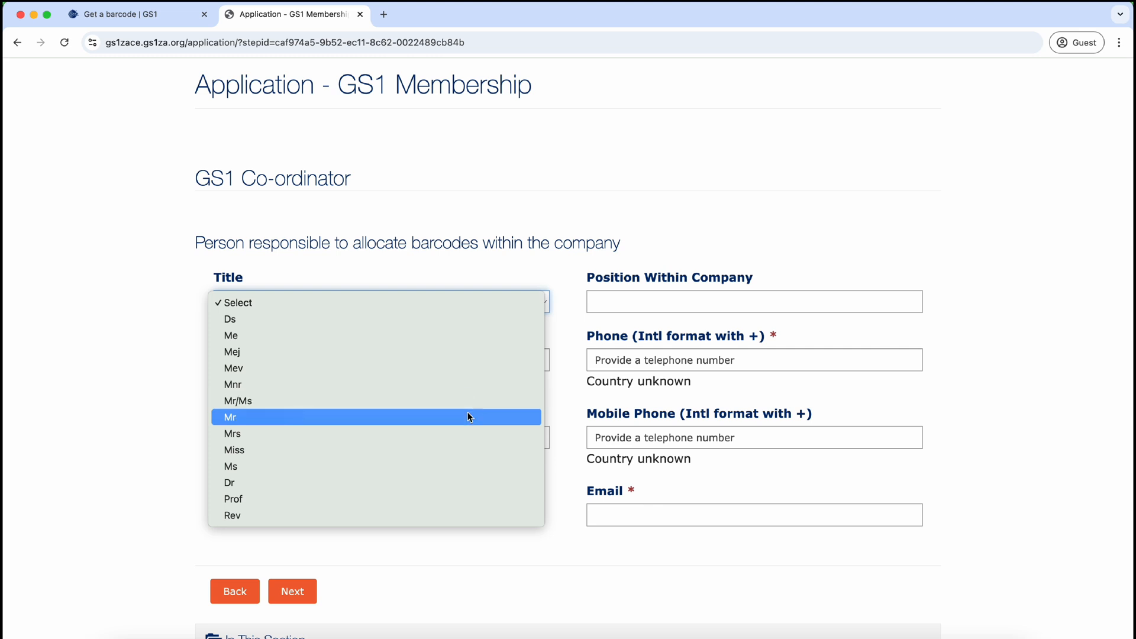
{"action": "left_click", "coordinate": [467, 415]}
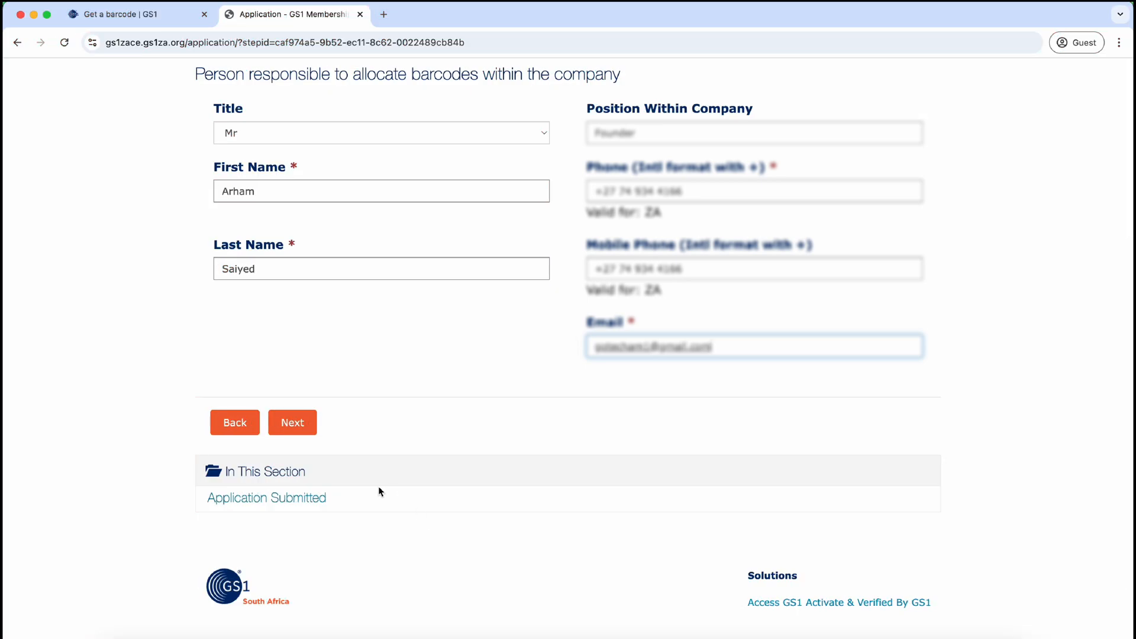
{"action": "left_click", "coordinate": [292, 421]}
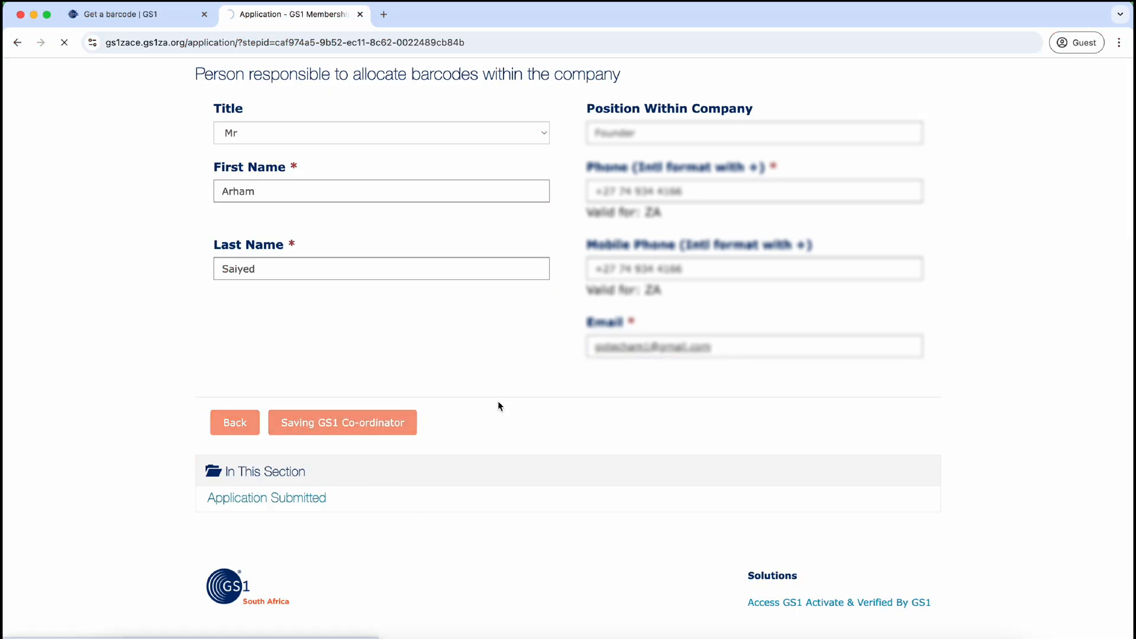
Step: Set the accounts contact's title to Mr and enter their first and last name
{"action": "left_click", "coordinate": [434, 314]}
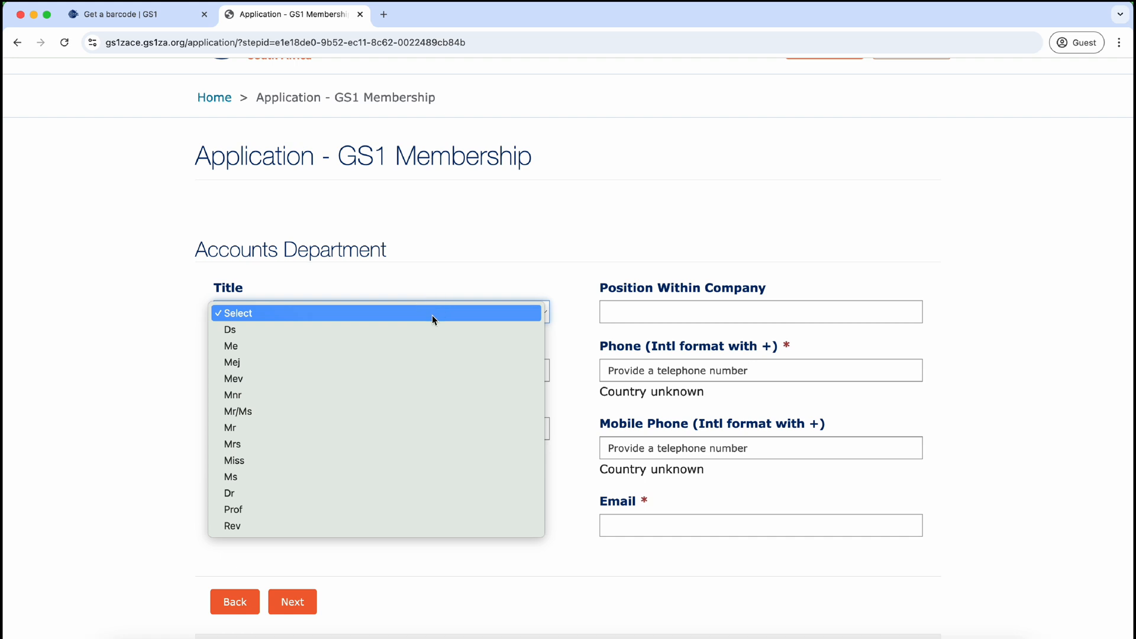
{"action": "left_click", "coordinate": [420, 429]}
{"action": "left_click", "coordinate": [442, 378]}
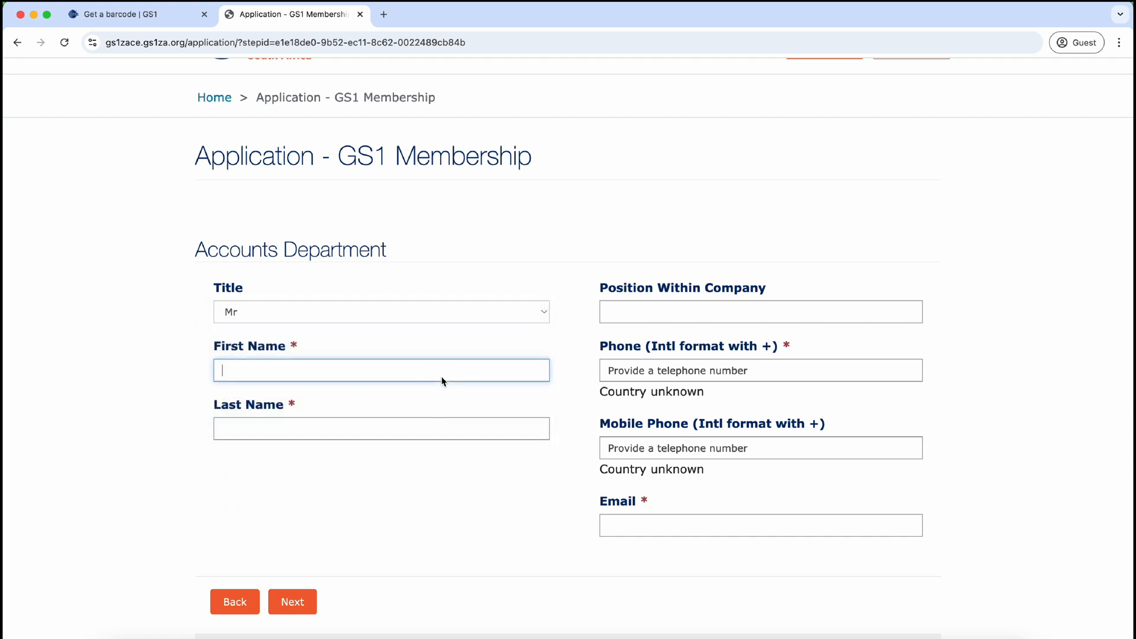
{"action": "key", "text": "Tab"}
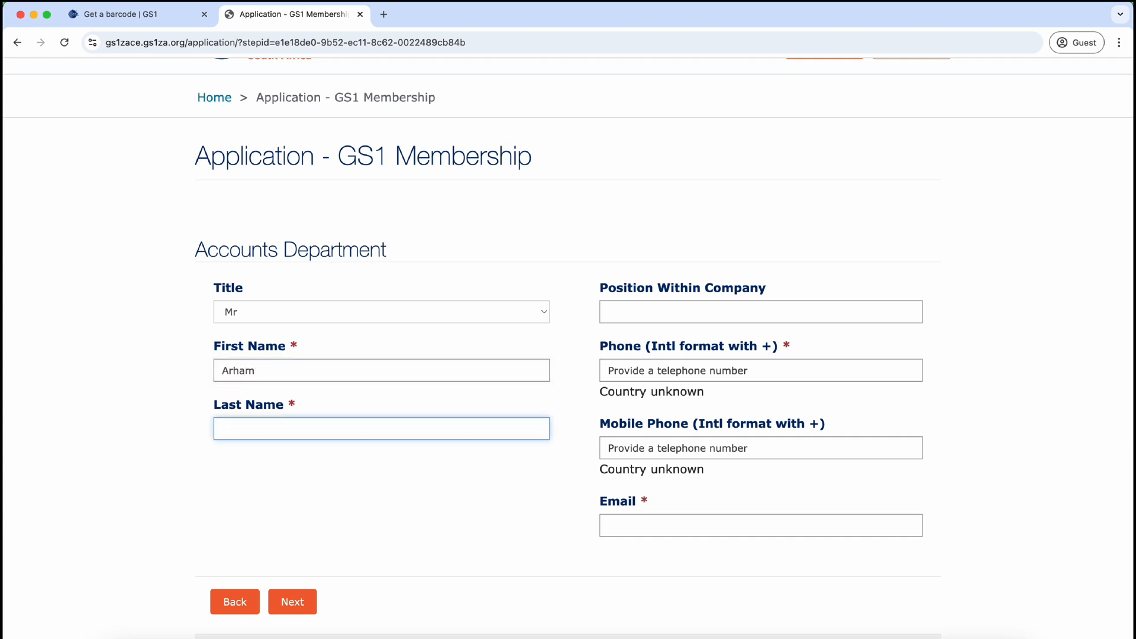
Step: Enter position Finance, the contact's phone number and e-mail address, then save the step
{"action": "key", "text": "Tab"}
{"action": "type", "text": "Finance"}
{"action": "key", "text": "Tab"}
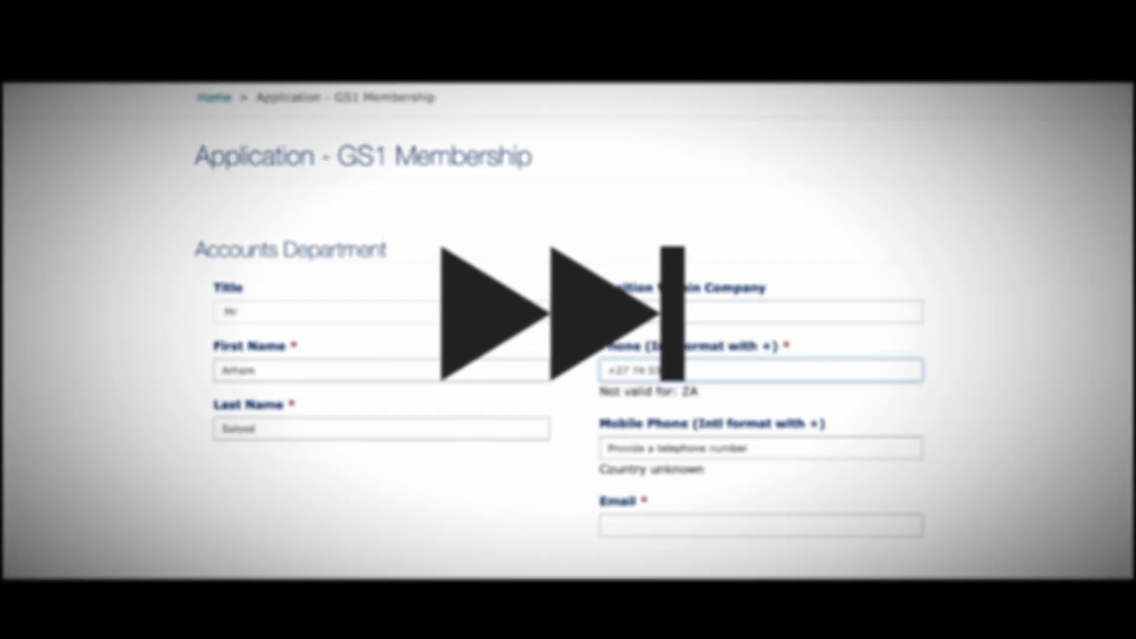
{"action": "key", "text": "Tab"}
{"action": "key", "text": "Tab"}
{"action": "left_click", "coordinate": [298, 602]}
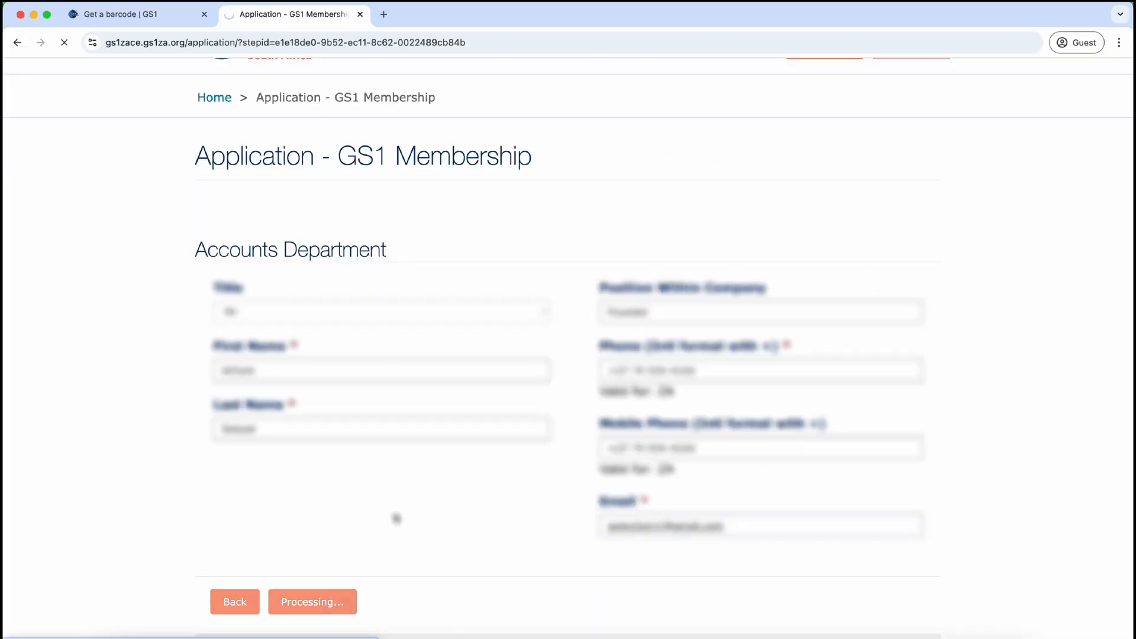
Step: Tick Electrical Appliances and Electronic Components as industry verticals and submit the sector checklist
{"action": "scroll", "coordinate": [397, 519], "scroll_direction": "down", "scroll_amount": 3}
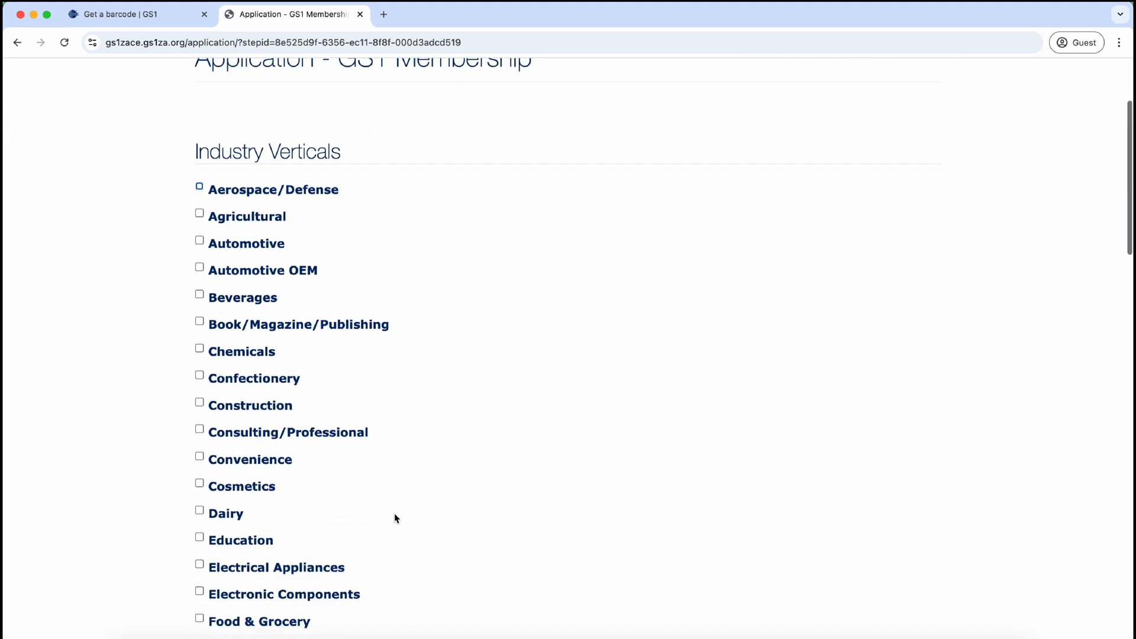
{"action": "scroll", "coordinate": [396, 518], "scroll_direction": "up", "scroll_amount": 3}
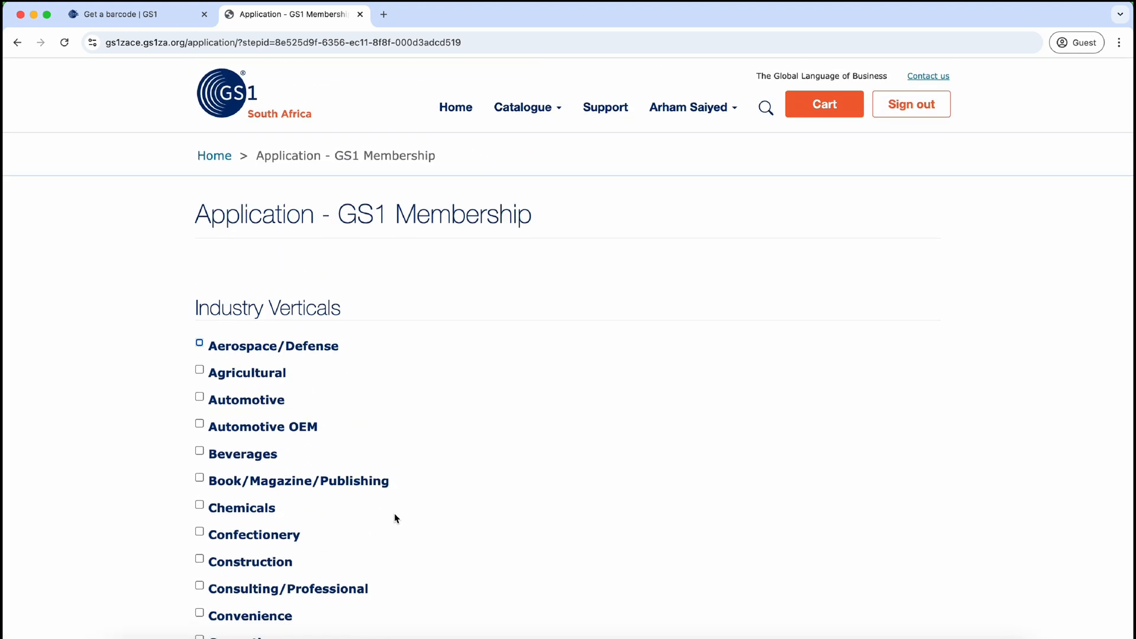
{"action": "scroll", "coordinate": [395, 518], "scroll_direction": "down", "scroll_amount": 5}
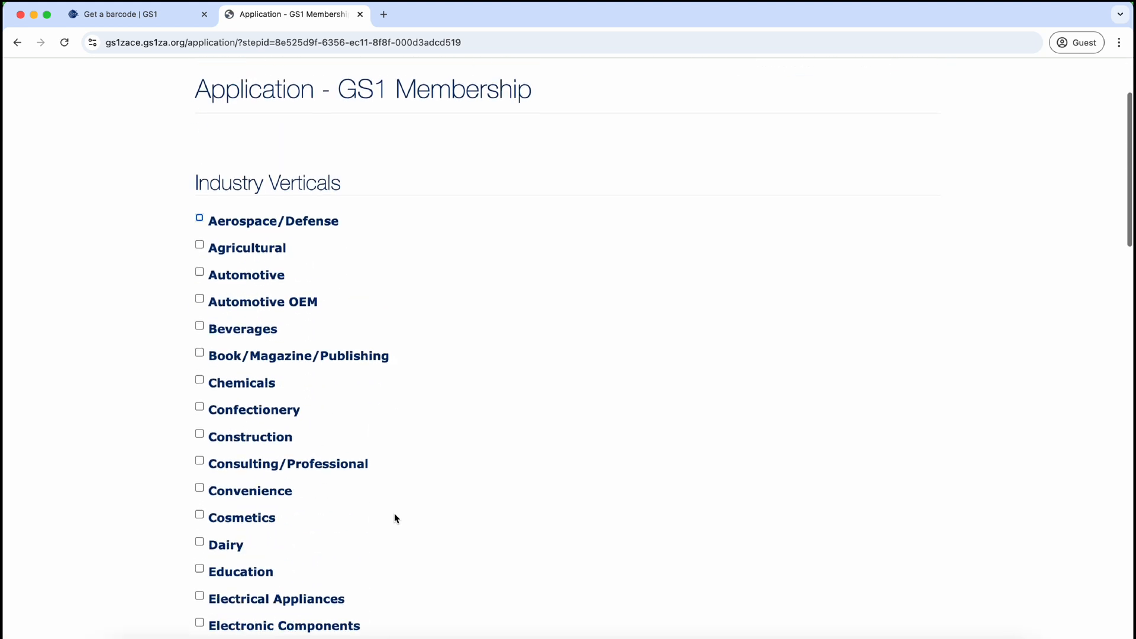
{"action": "scroll", "coordinate": [396, 518], "scroll_direction": "up", "scroll_amount": 5}
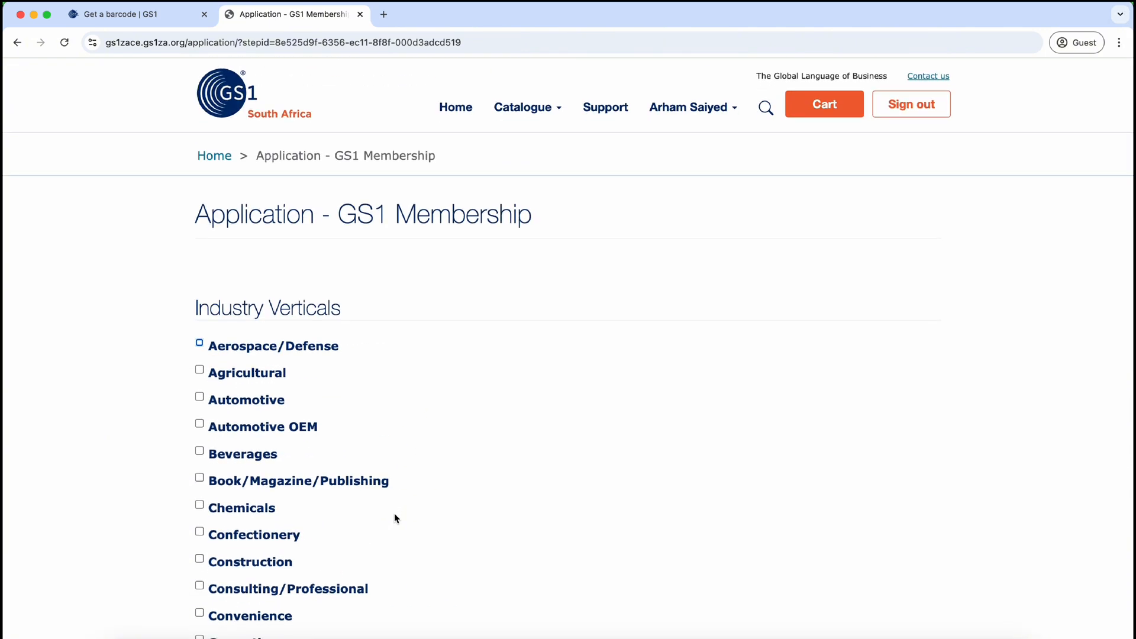
{"action": "scroll", "coordinate": [394, 513], "scroll_direction": "down", "scroll_amount": 4}
{"action": "left_click", "coordinate": [199, 471]}
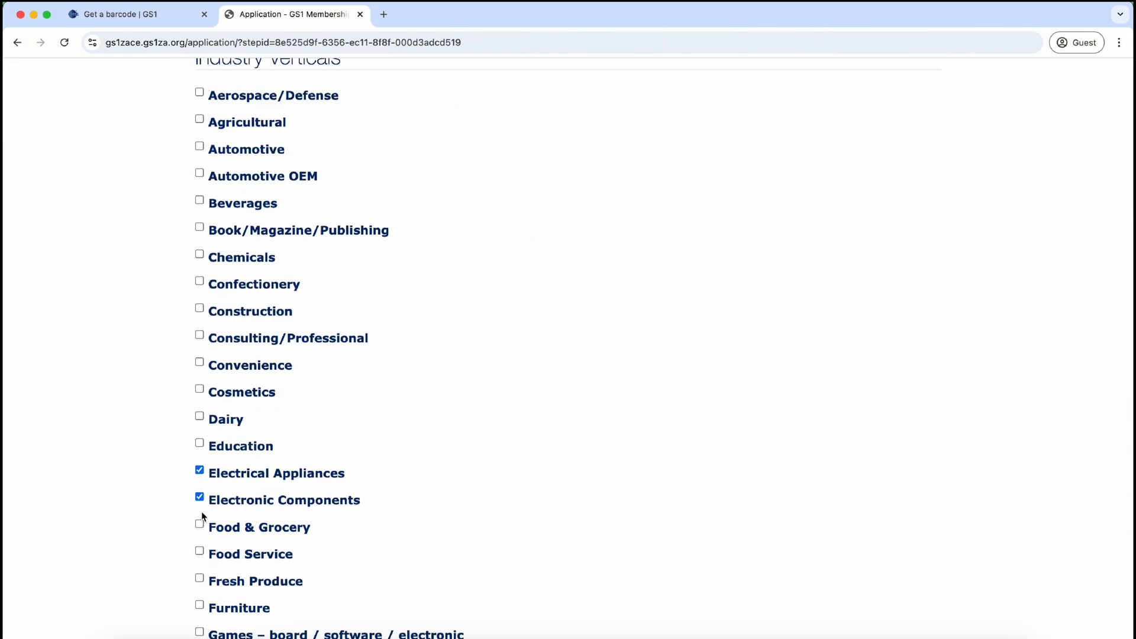
{"action": "scroll", "coordinate": [202, 512], "scroll_direction": "down", "scroll_amount": 4}
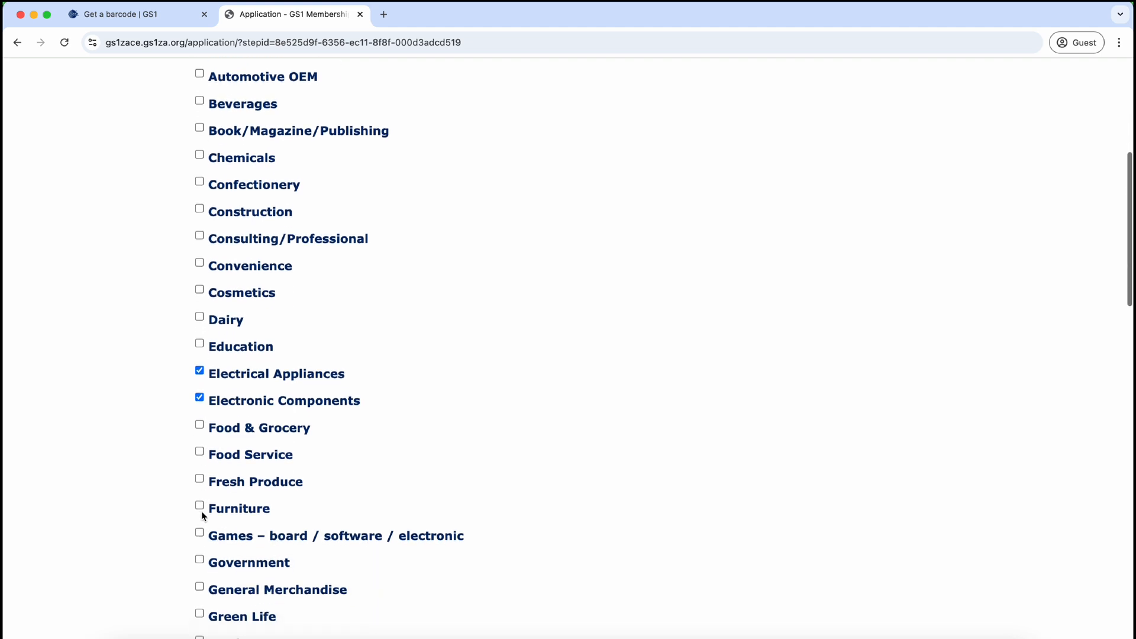
{"action": "scroll", "coordinate": [202, 516], "scroll_direction": "down", "scroll_amount": 3}
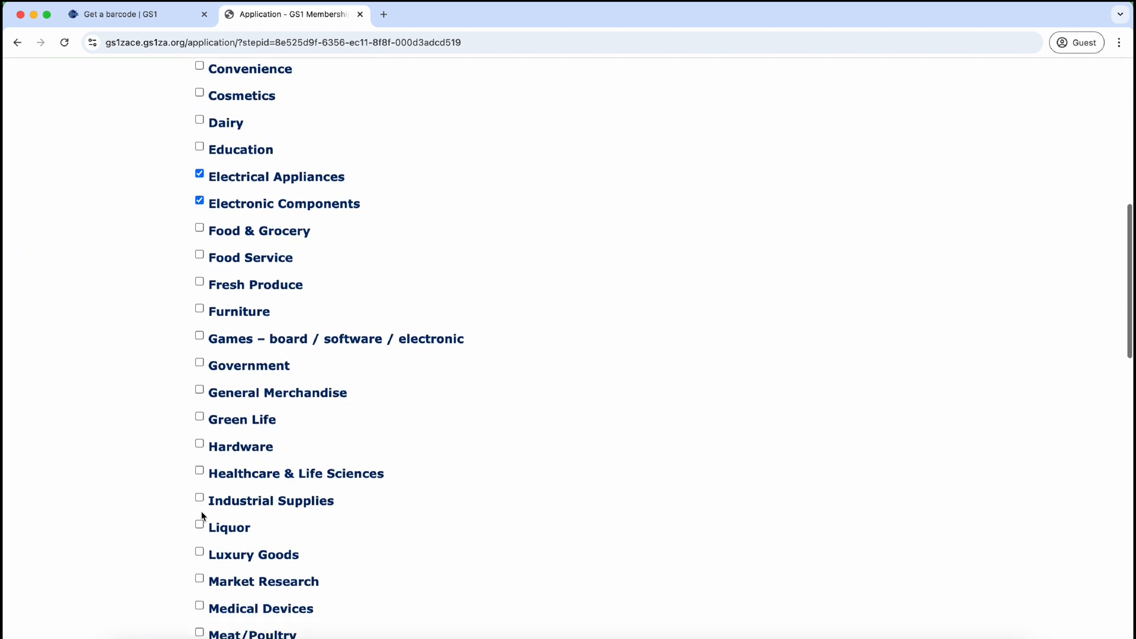
{"action": "scroll", "coordinate": [202, 512], "scroll_direction": "down", "scroll_amount": 2}
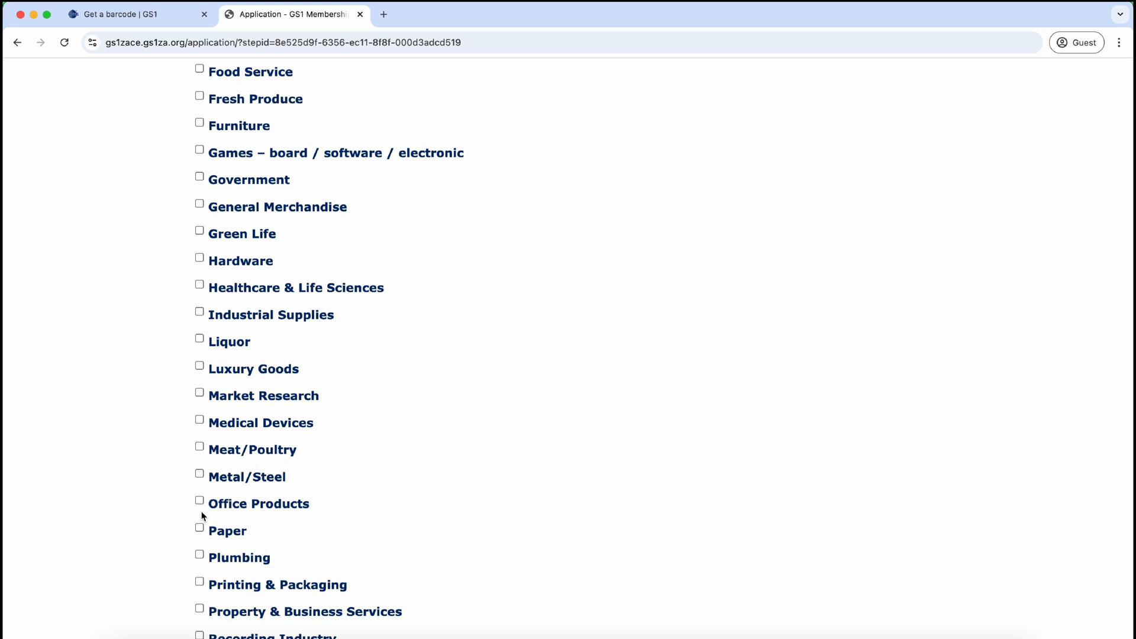
{"action": "scroll", "coordinate": [166, 513], "scroll_direction": "down", "scroll_amount": 3}
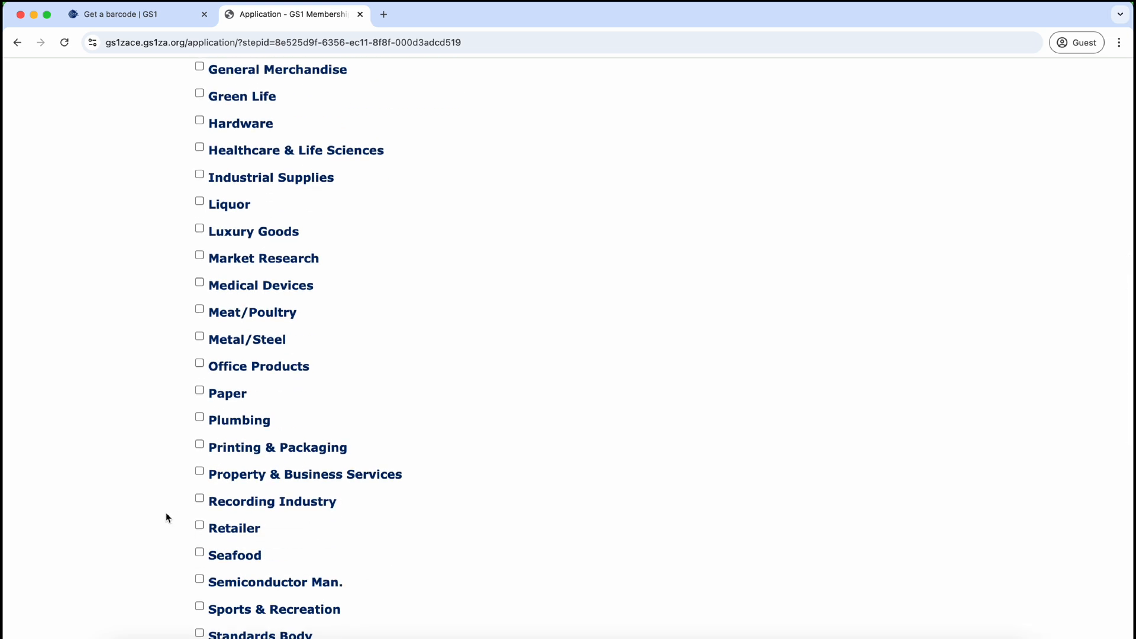
{"action": "scroll", "coordinate": [166, 514], "scroll_direction": "down", "scroll_amount": 3}
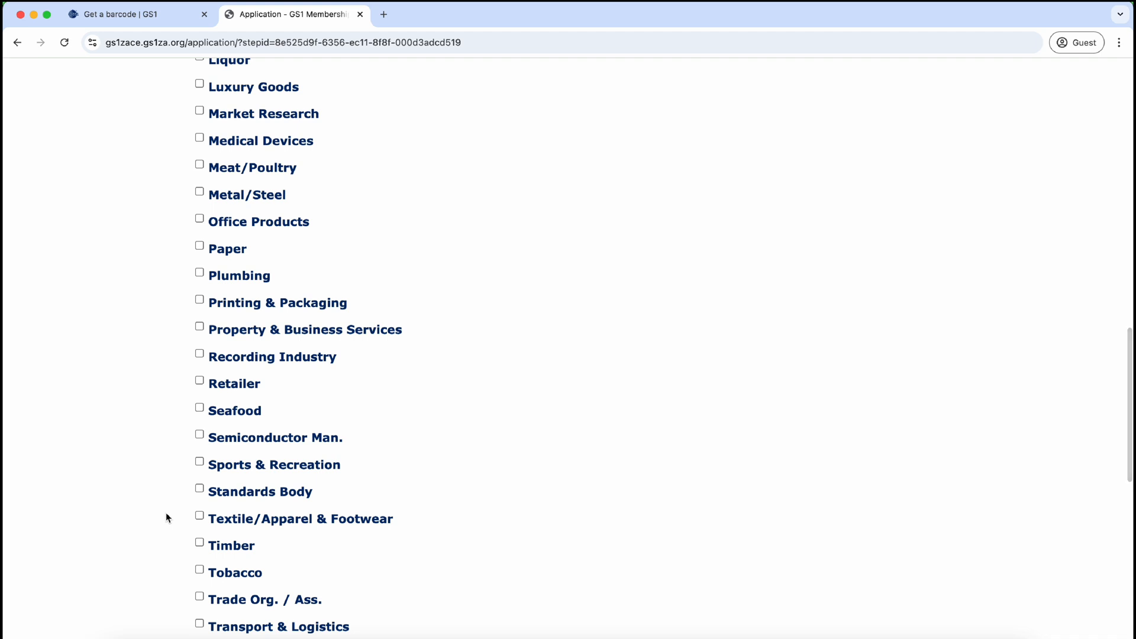
{"action": "scroll", "coordinate": [166, 518], "scroll_direction": "down", "scroll_amount": 2}
{"action": "scroll", "coordinate": [166, 517], "scroll_direction": "down", "scroll_amount": 2}
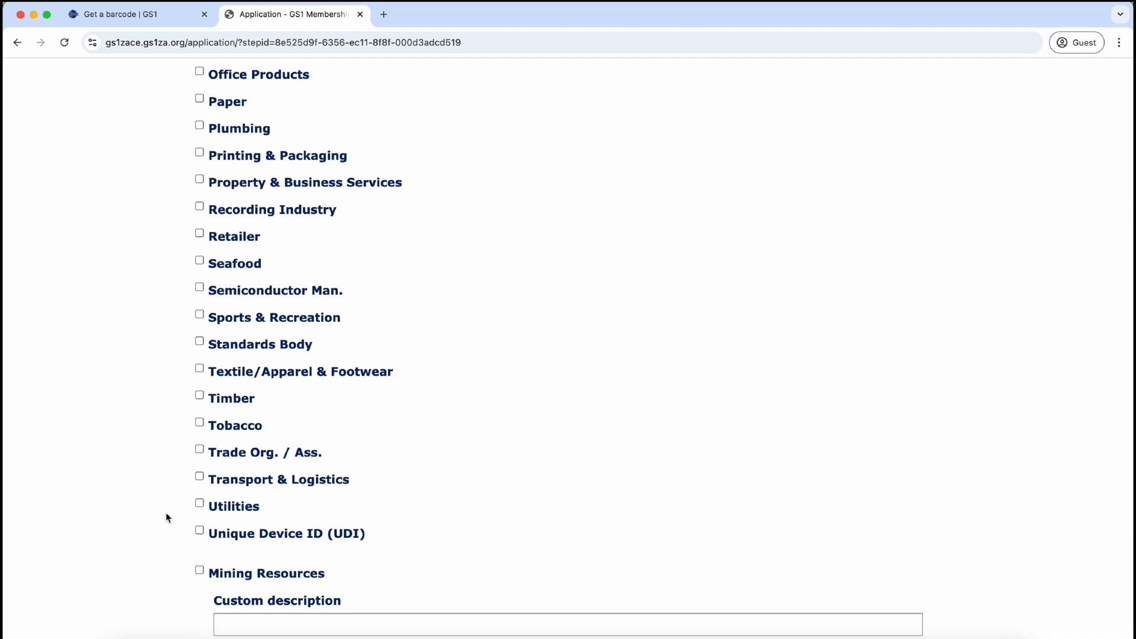
{"action": "scroll", "coordinate": [166, 518], "scroll_direction": "down", "scroll_amount": 8}
{"action": "left_click", "coordinate": [294, 421]}
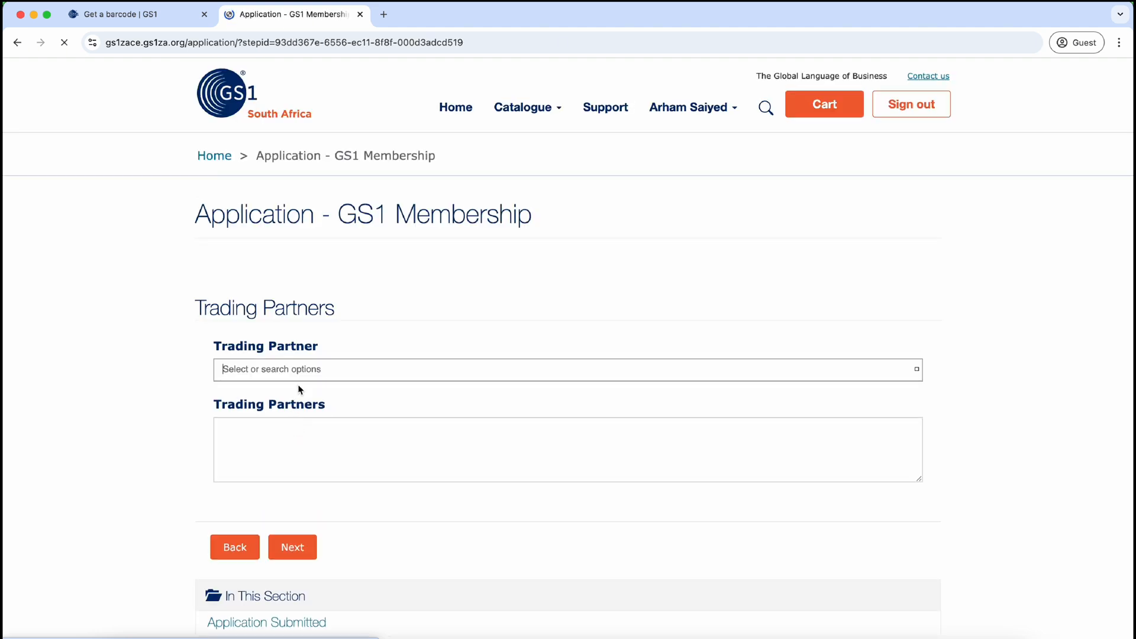
Step: Search the trading partner list for 'amazon', clear it, and continue without selecting a partner
{"action": "left_click", "coordinate": [302, 371]}
{"action": "scroll", "coordinate": [831, 432], "scroll_direction": "down", "scroll_amount": 3}
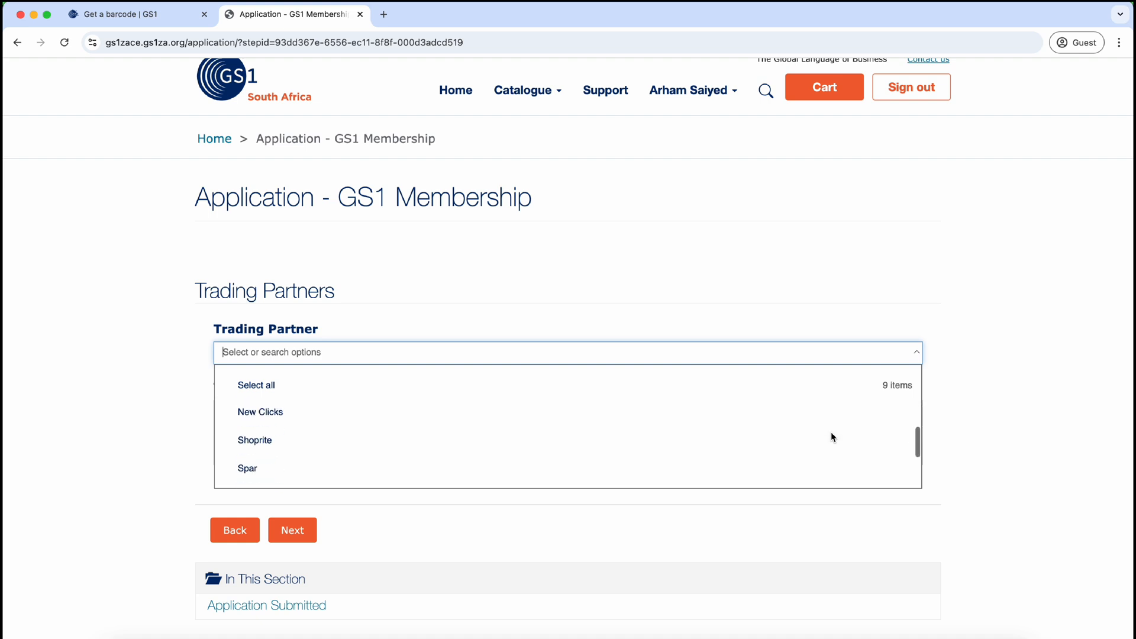
{"action": "scroll", "coordinate": [832, 433], "scroll_direction": "down", "scroll_amount": 3}
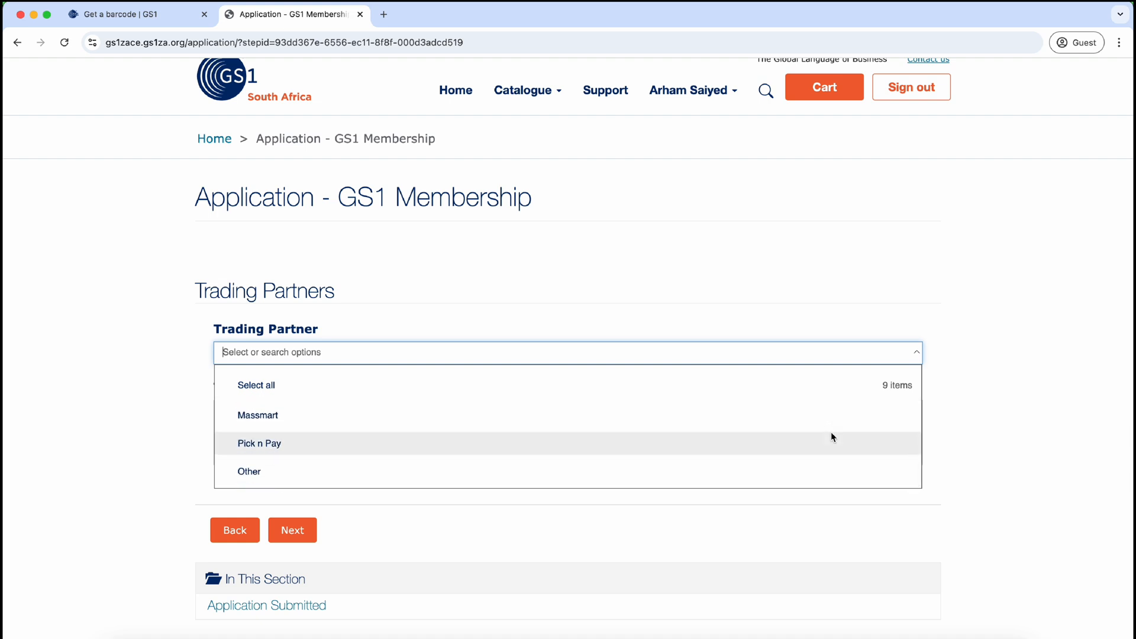
{"action": "scroll", "coordinate": [831, 437], "scroll_direction": "up", "scroll_amount": 2}
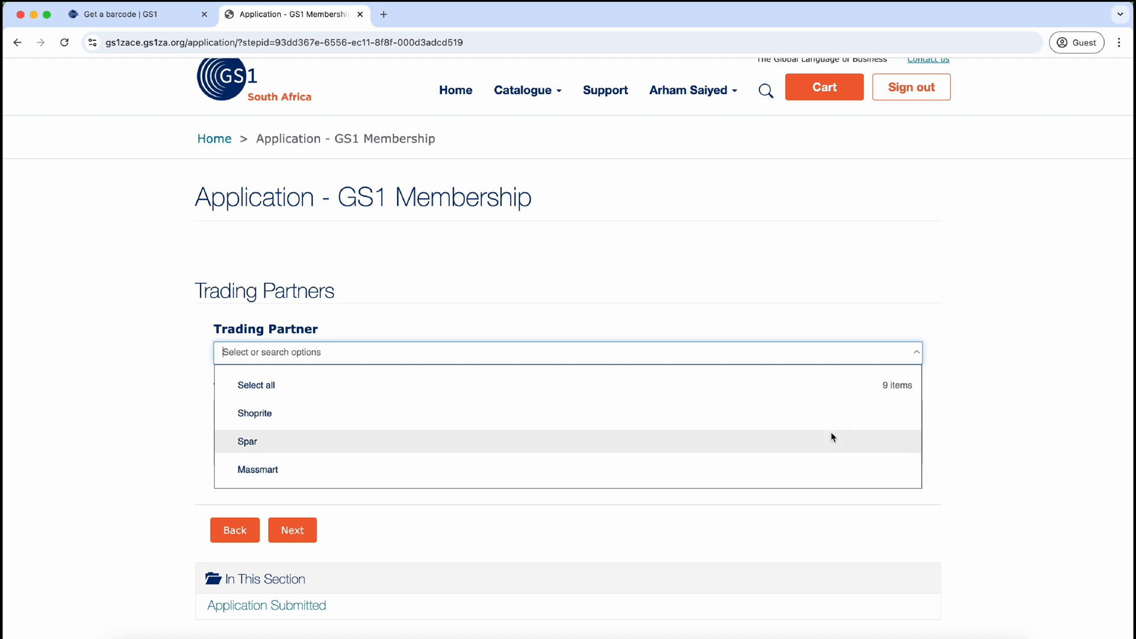
{"action": "type", "text": "amazon"}
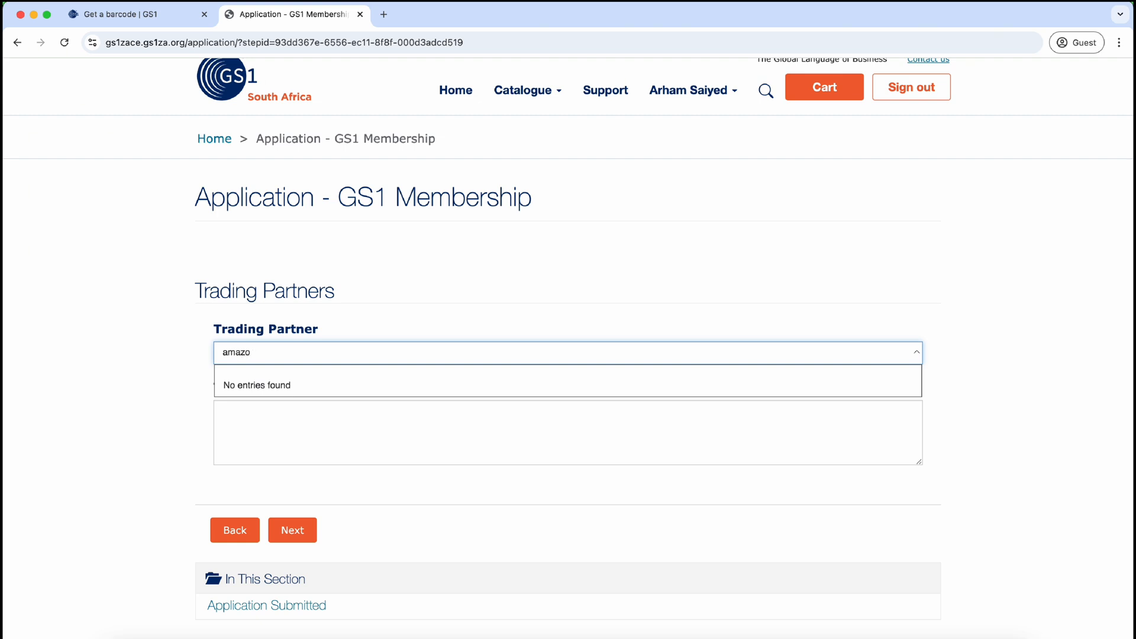
{"action": "key", "text": "BackSpace"}
{"action": "key", "text": "BackSpace"}
{"action": "key", "text": "BackSpace"}
{"action": "key", "text": "BackSpace"}
{"action": "key", "text": "BackSpace"}
{"action": "left_click", "coordinate": [801, 319]}
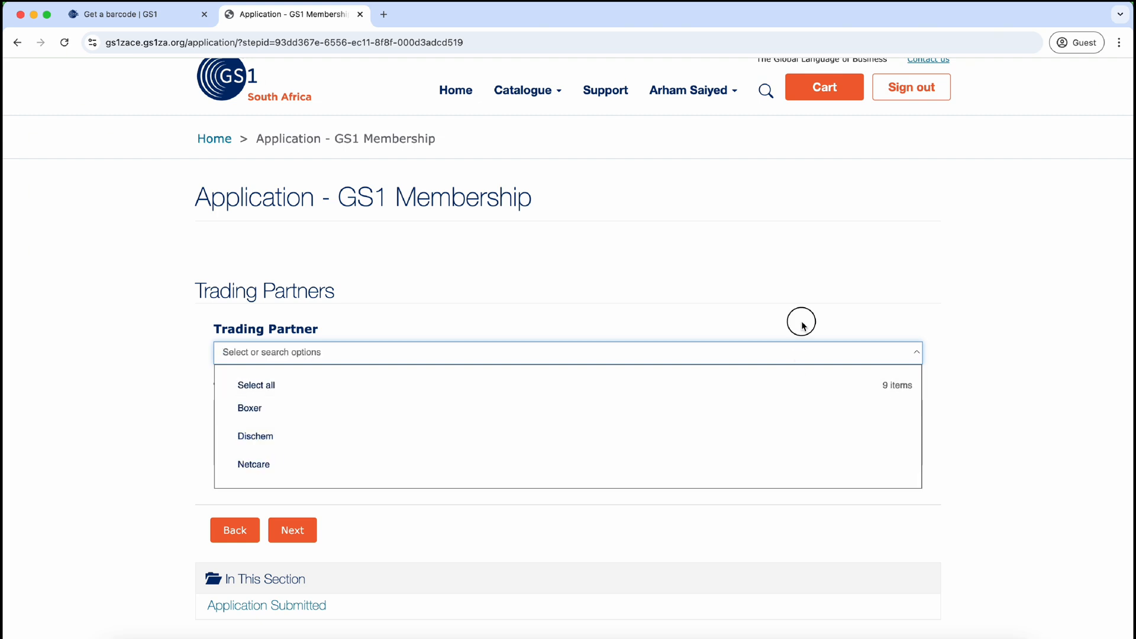
{"action": "left_click", "coordinate": [305, 535]}
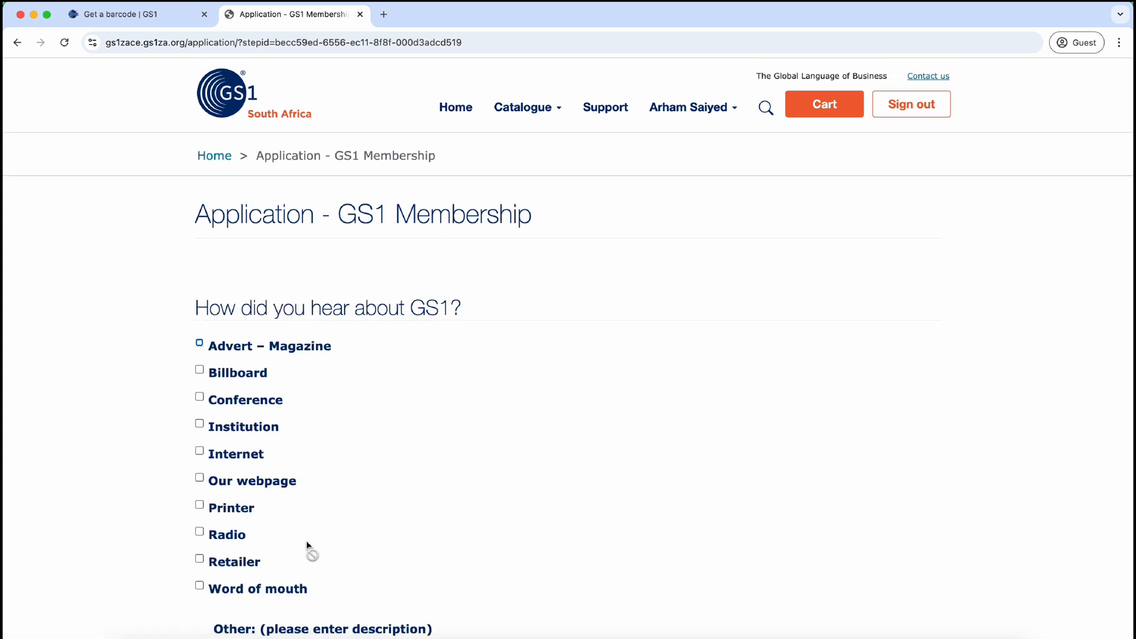
Step: Select 'Word of mouth' as how you heard about GS1 and continue
{"action": "scroll", "coordinate": [307, 540], "scroll_direction": "down", "scroll_amount": 3}
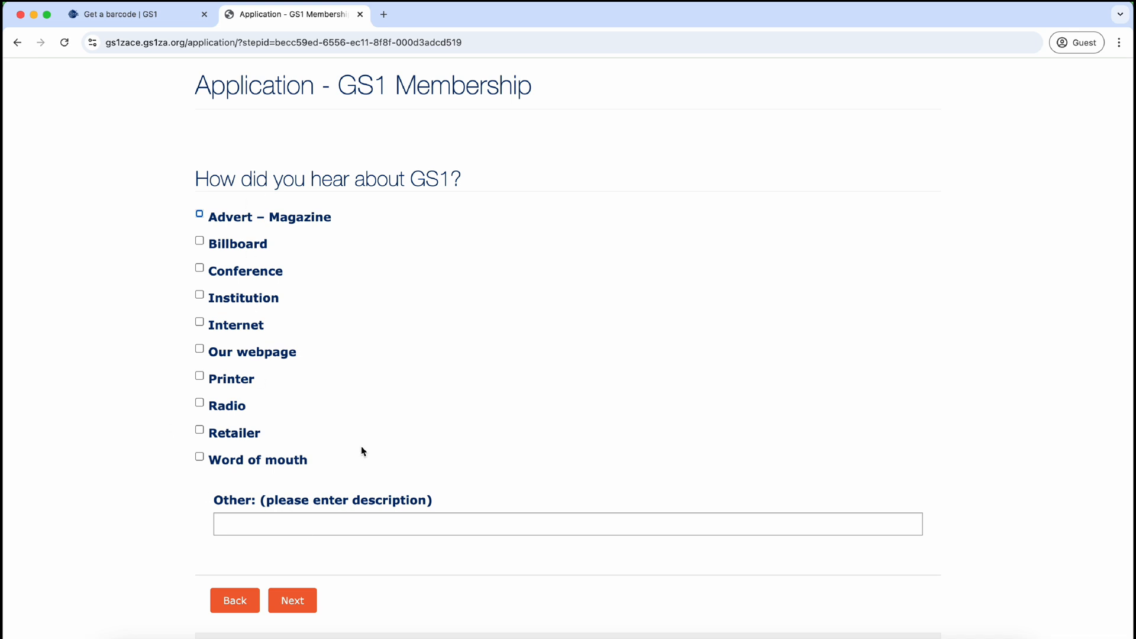
{"action": "left_click", "coordinate": [200, 457]}
{"action": "scroll", "coordinate": [322, 558], "scroll_direction": "down", "scroll_amount": 1}
{"action": "scroll", "coordinate": [321, 557], "scroll_direction": "down", "scroll_amount": 3}
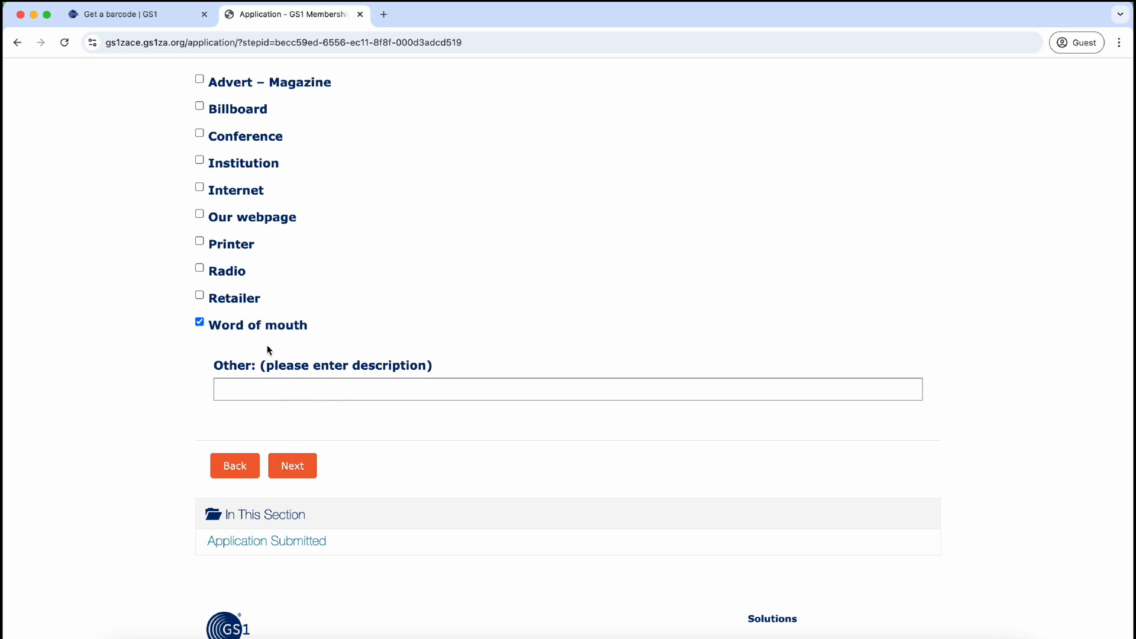
{"action": "left_click", "coordinate": [300, 471]}
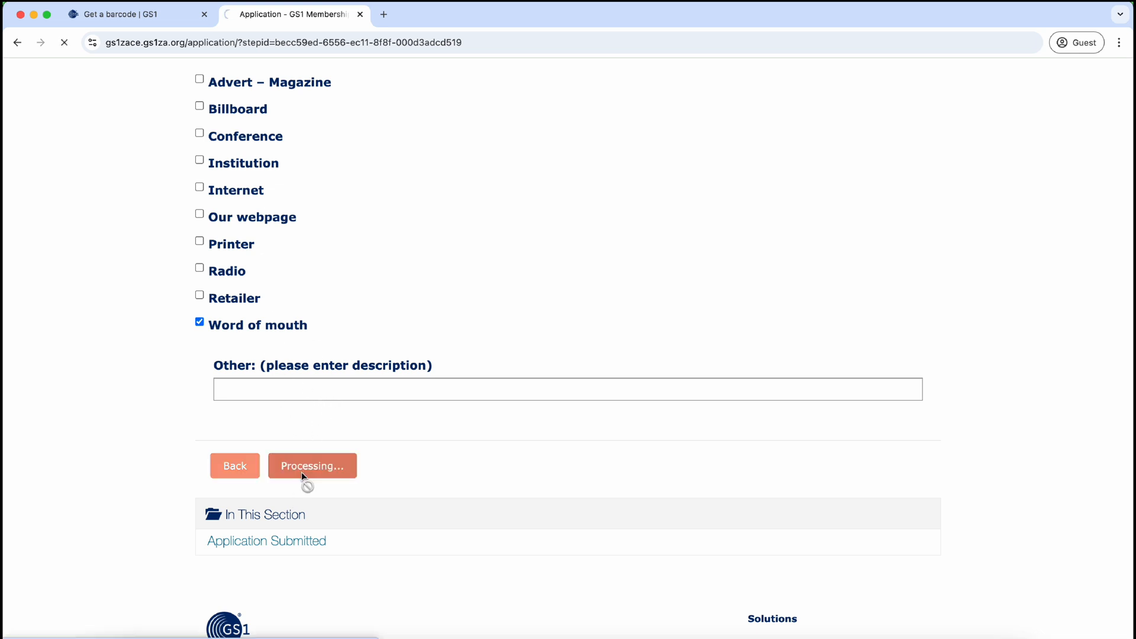
Step: Accept the Terms & Conditions, consent to personal data use, opt in to updates, and submit
{"action": "scroll", "coordinate": [374, 463], "scroll_direction": "down", "scroll_amount": 3}
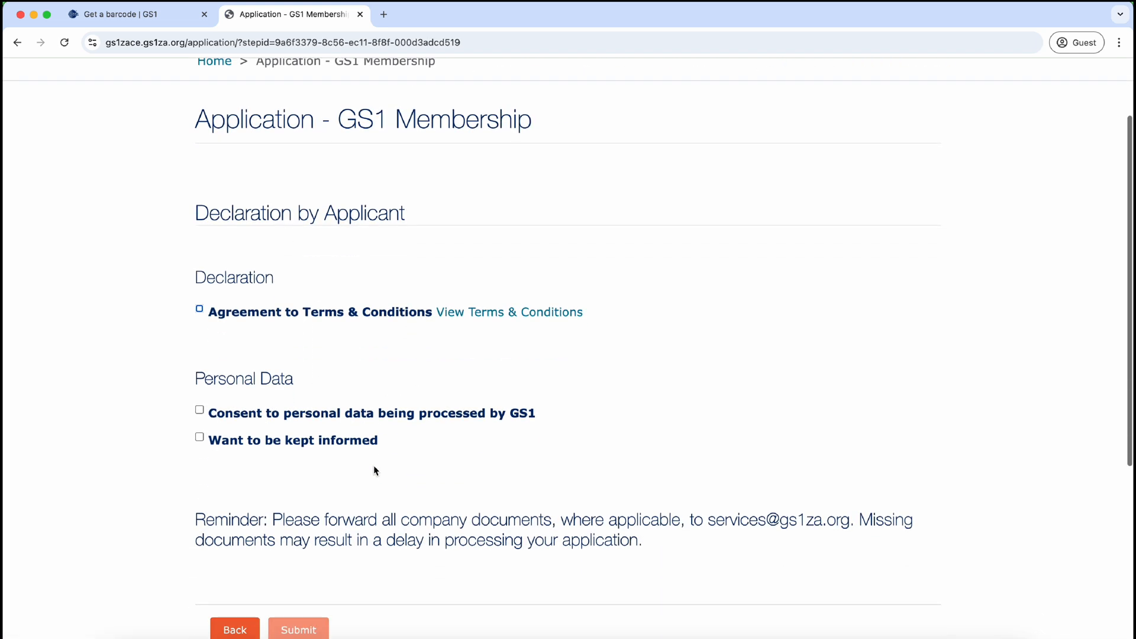
{"action": "left_click", "coordinate": [200, 310]}
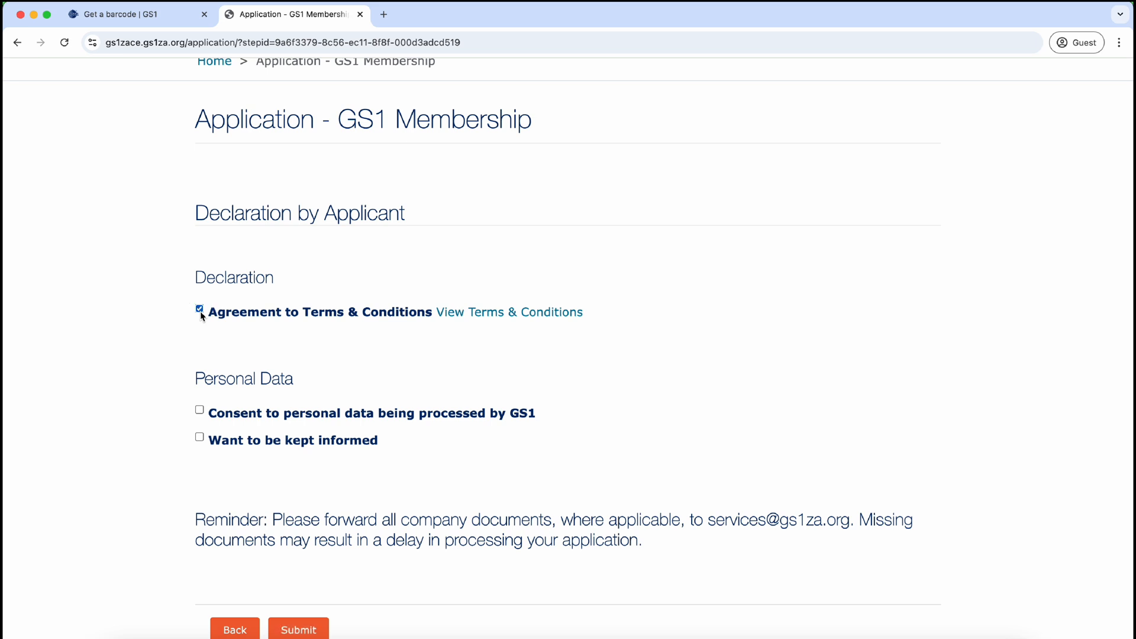
{"action": "left_click", "coordinate": [200, 412]}
{"action": "left_click", "coordinate": [199, 441]}
{"action": "scroll", "coordinate": [176, 526], "scroll_direction": "down", "scroll_amount": 3}
{"action": "left_click", "coordinate": [306, 497]}
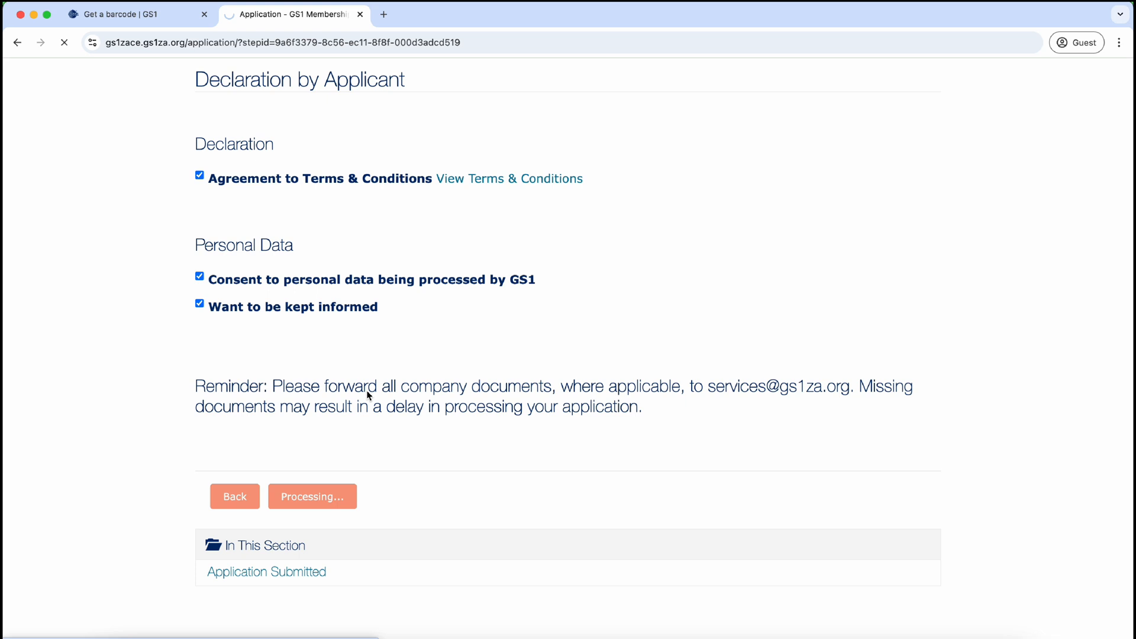
{"action": "left_click_drag", "start_coordinate": [368, 393], "coordinate": [540, 401]}
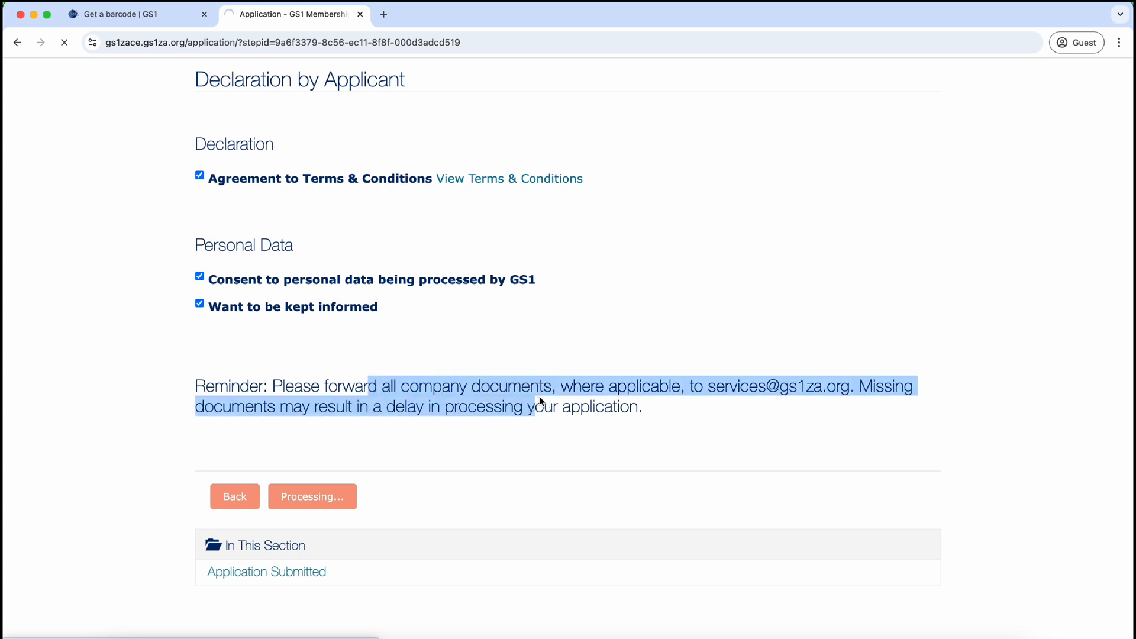
{"action": "left_click", "coordinate": [541, 404]}
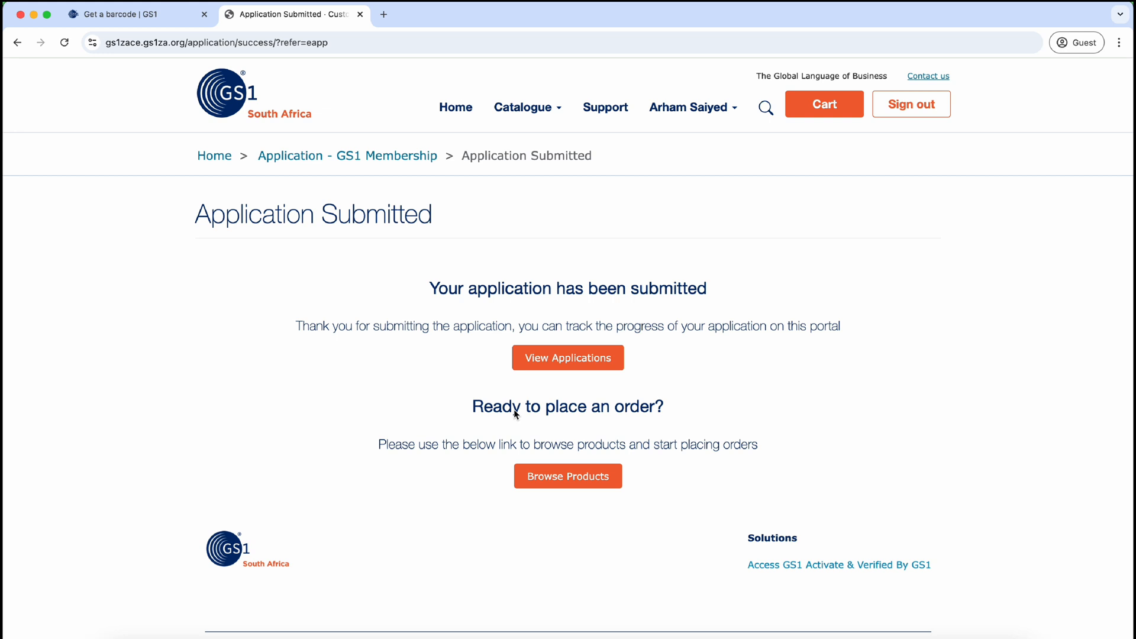
Step: Check the submitted applications list, then return to the Application Submitted page
{"action": "left_click", "coordinate": [562, 366]}
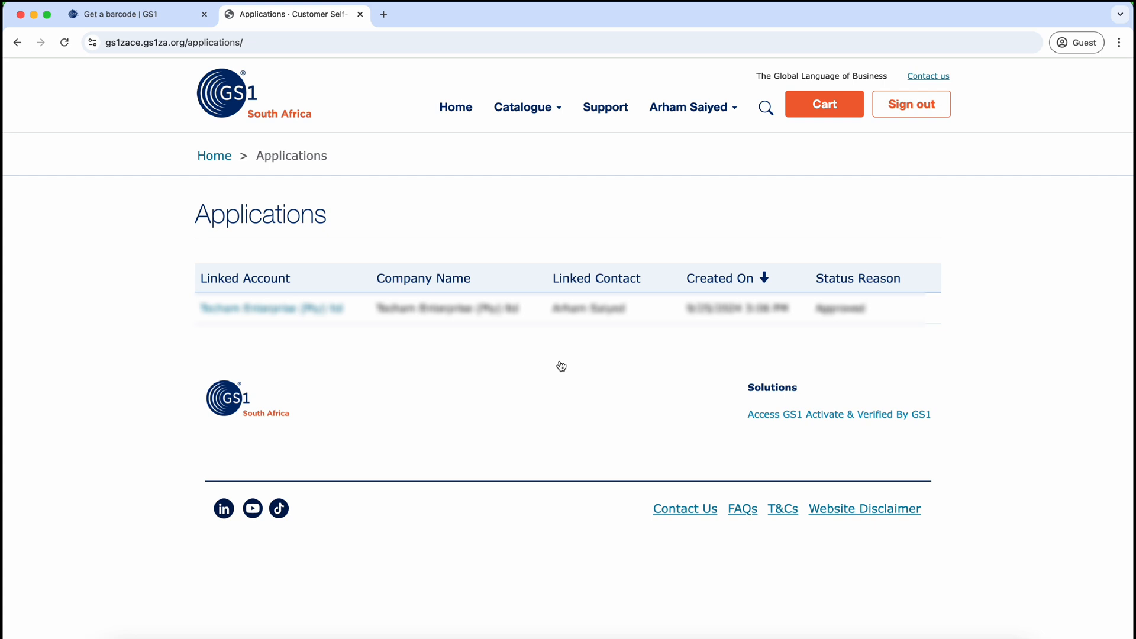
{"action": "left_click", "coordinate": [695, 111]}
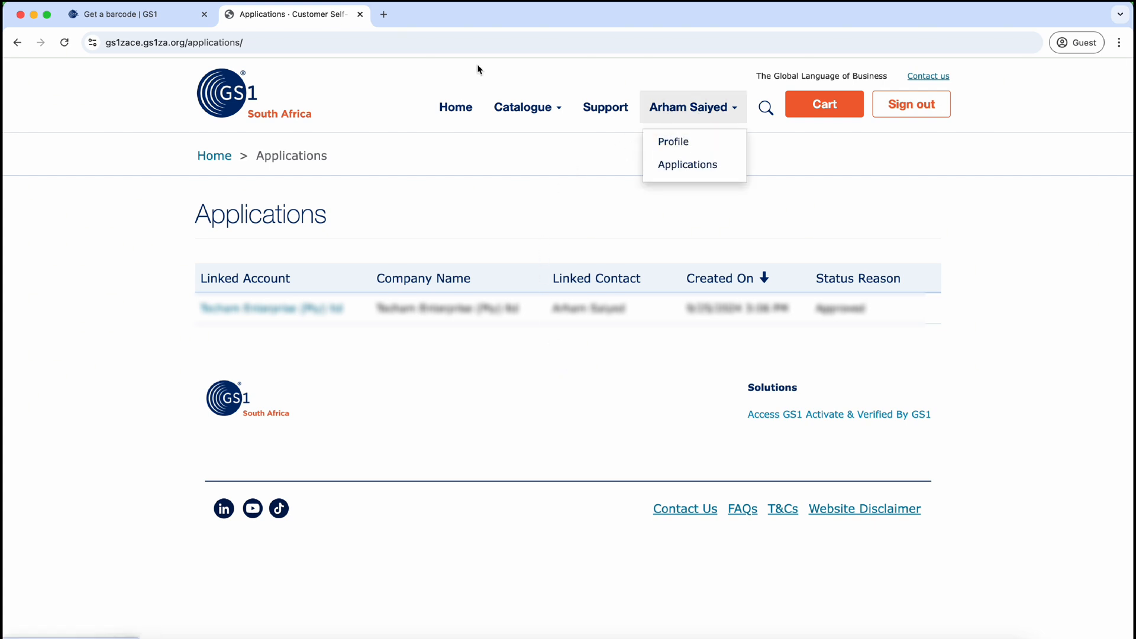
{"action": "left_click", "coordinate": [18, 43]}
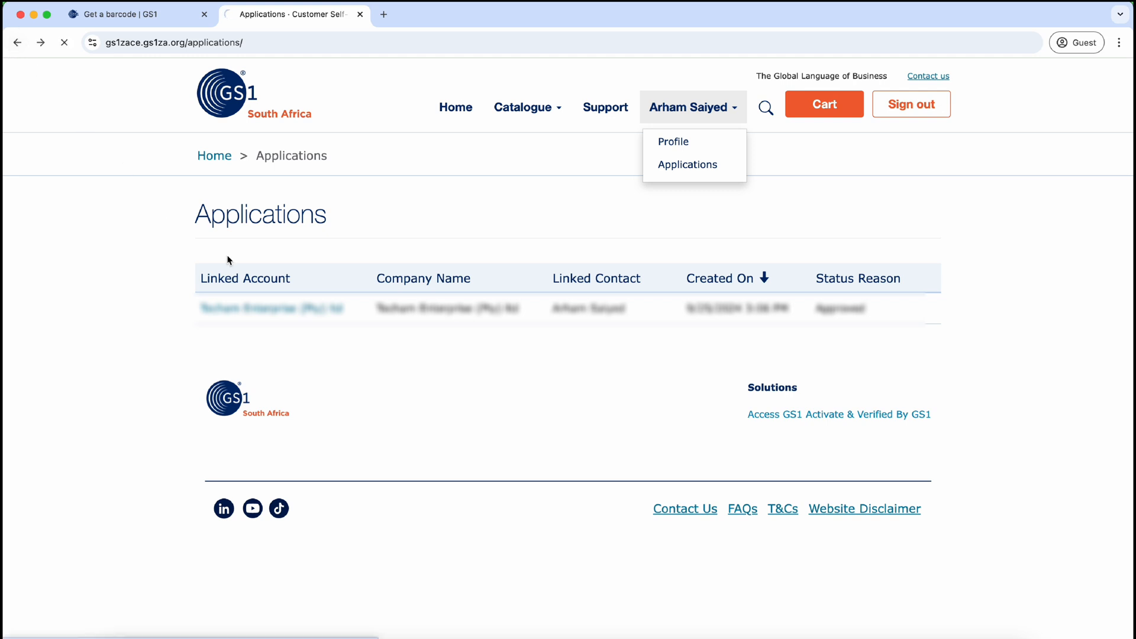
Step: Open Browse Products in a new tab and switch to that tab
{"action": "right_click", "coordinate": [583, 485]}
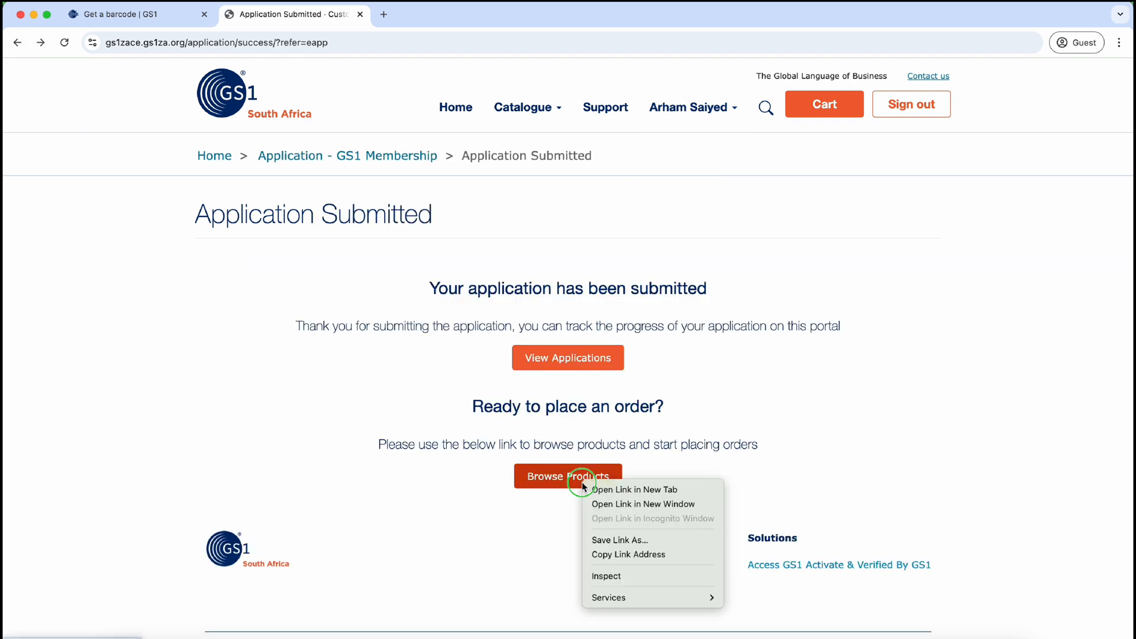
{"action": "left_click", "coordinate": [589, 492]}
{"action": "left_click", "coordinate": [441, 15]}
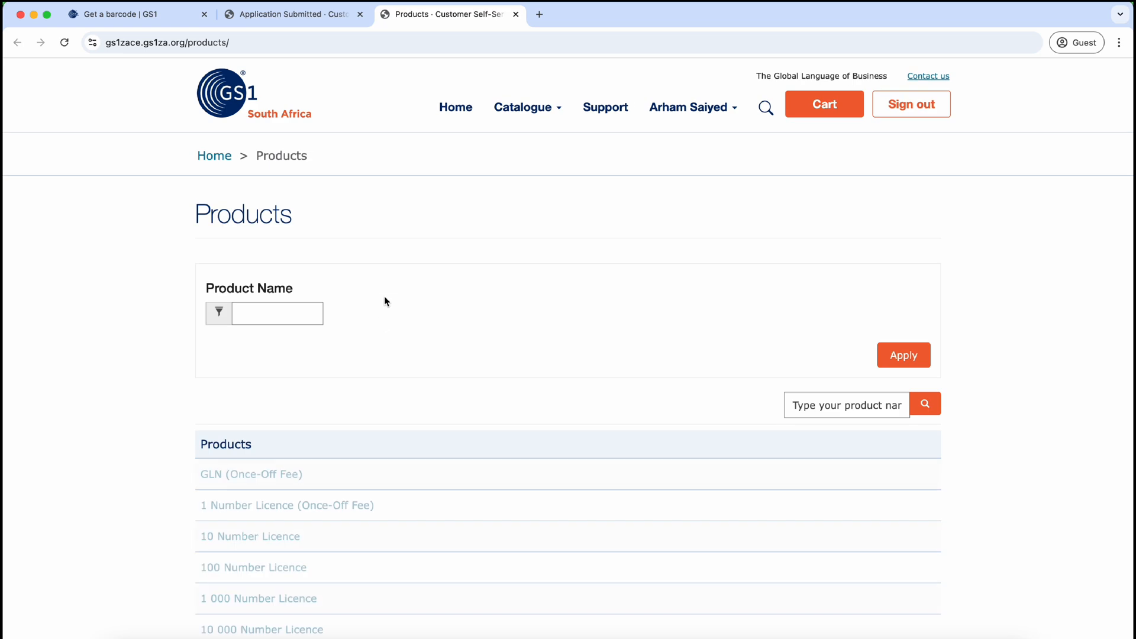
Step: Open the 100 Number Licence product, showing the R 6308.00 entrance fee and R 2227.00 renewal
{"action": "scroll", "coordinate": [359, 390], "scroll_direction": "down", "scroll_amount": 3}
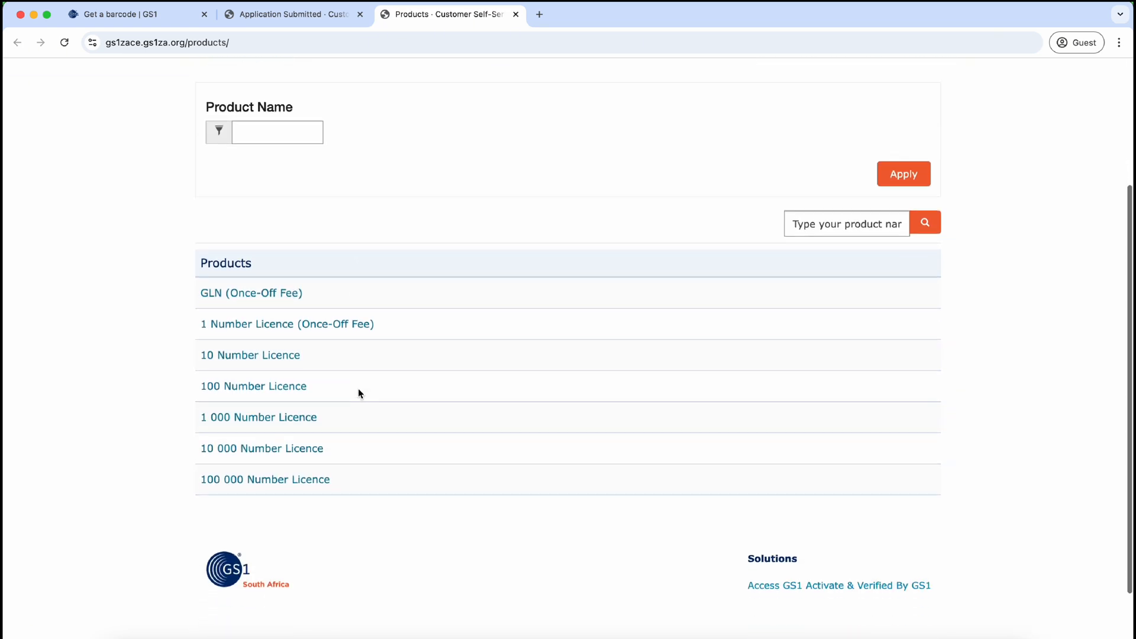
{"action": "scroll", "coordinate": [358, 392], "scroll_direction": "up", "scroll_amount": 3}
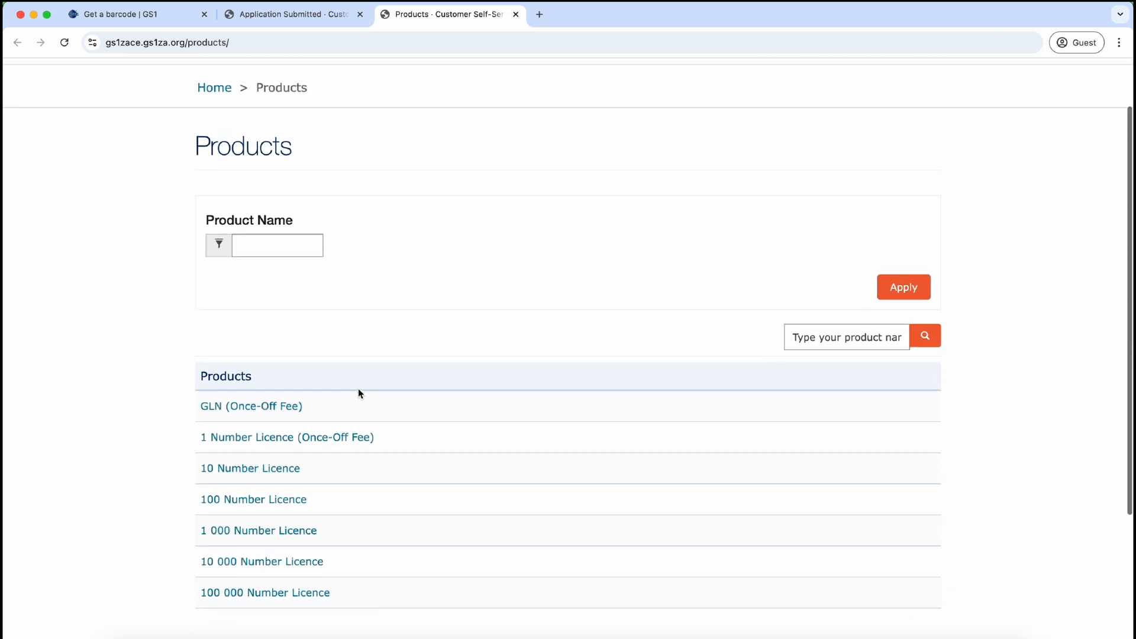
{"action": "scroll", "coordinate": [359, 393], "scroll_direction": "up", "scroll_amount": 2}
{"action": "scroll", "coordinate": [359, 392], "scroll_direction": "down", "scroll_amount": 3}
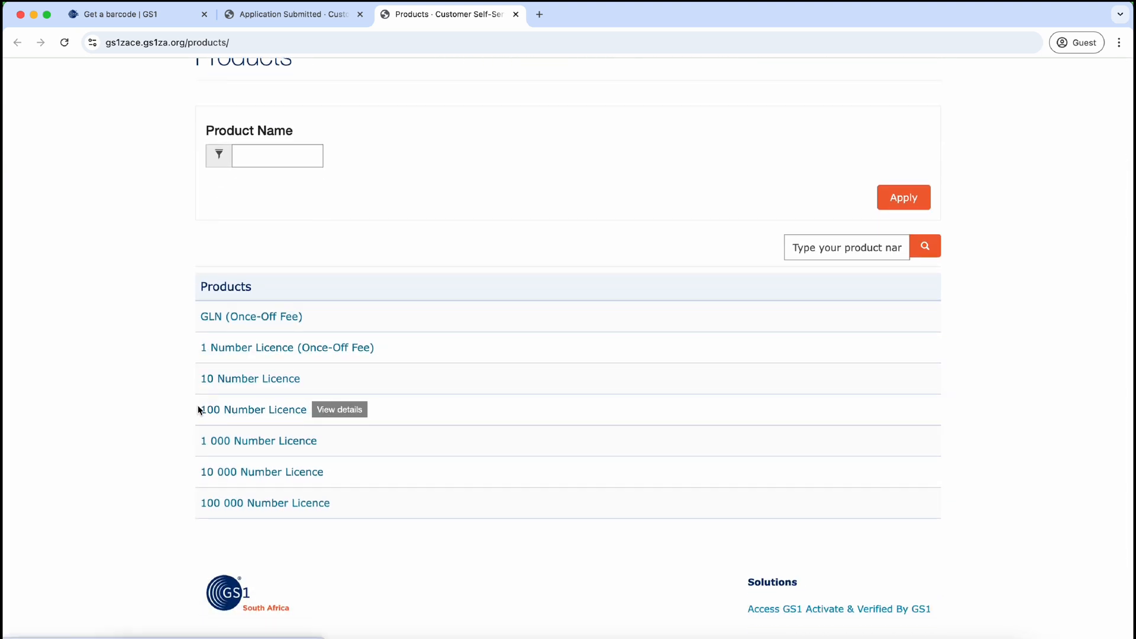
{"action": "left_click", "coordinate": [251, 413]}
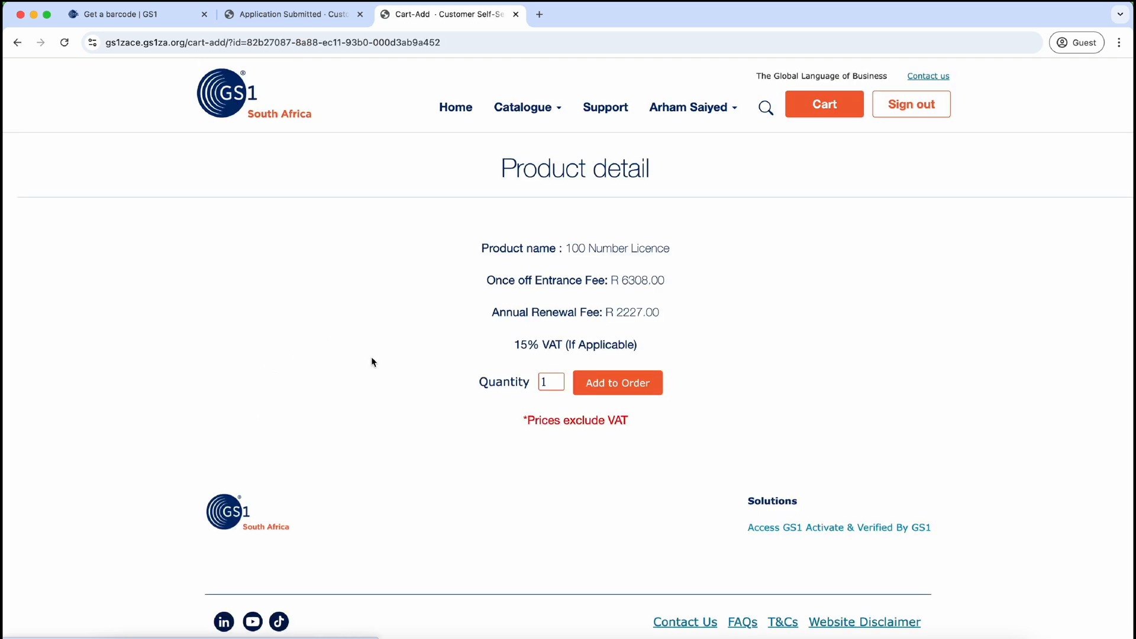
Step: Highlight the R 6308.00 once-off entrance fee and the R 2227.00 annual renewal fee
{"action": "scroll", "coordinate": [373, 362], "scroll_direction": "down", "scroll_amount": 2}
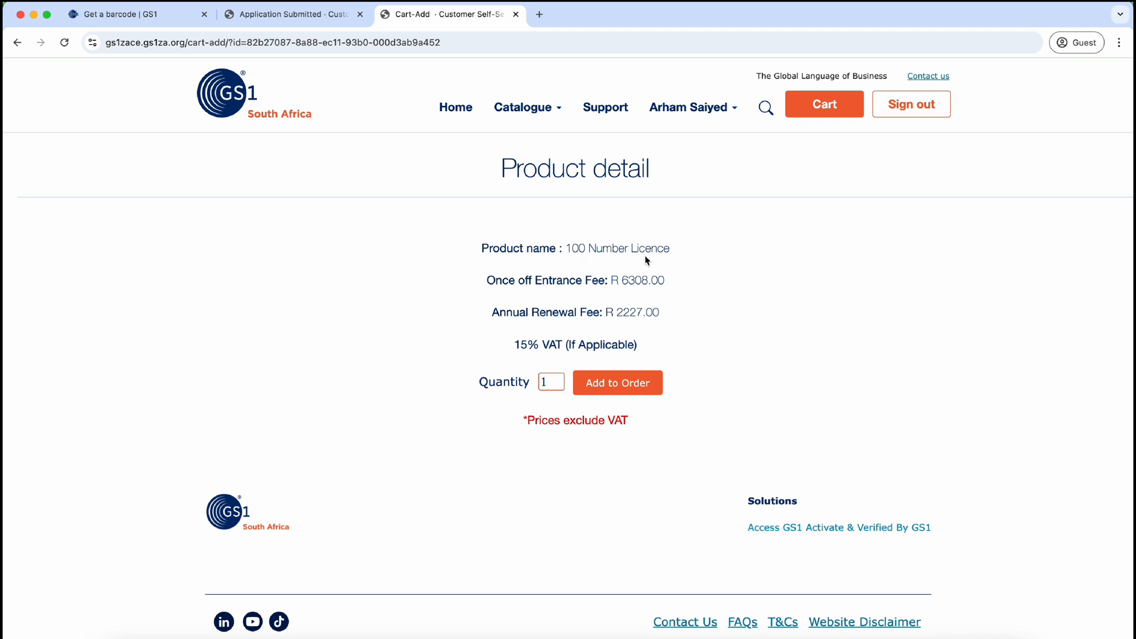
{"action": "left_click_drag", "start_coordinate": [500, 288], "coordinate": [665, 284]}
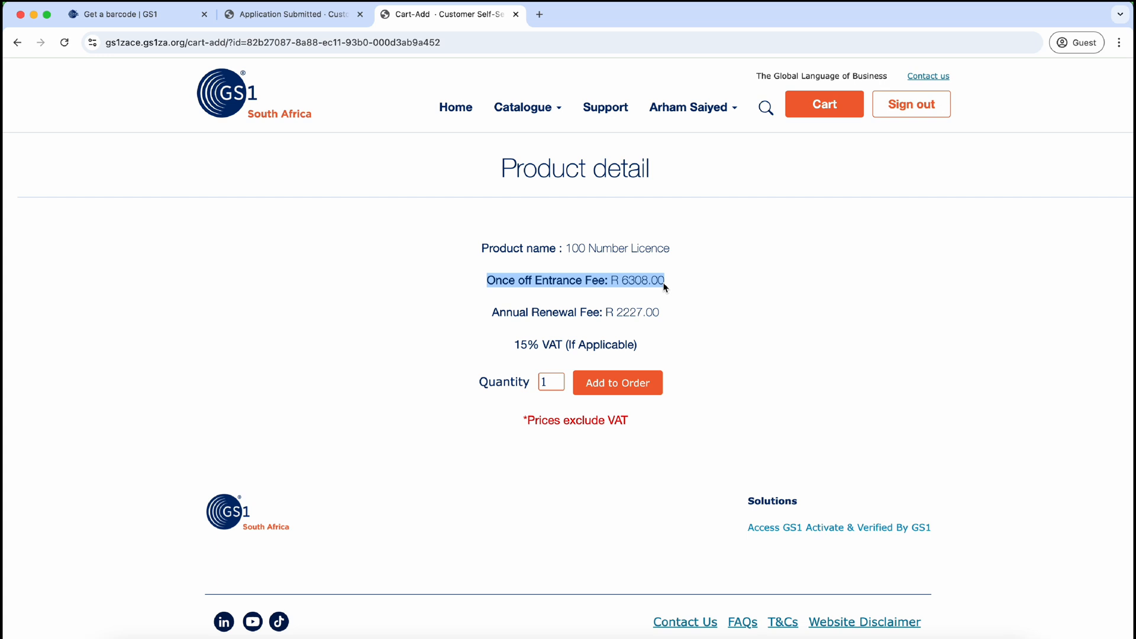
{"action": "left_click_drag", "start_coordinate": [492, 312], "coordinate": [658, 315]}
{"action": "left_click", "coordinate": [609, 314]}
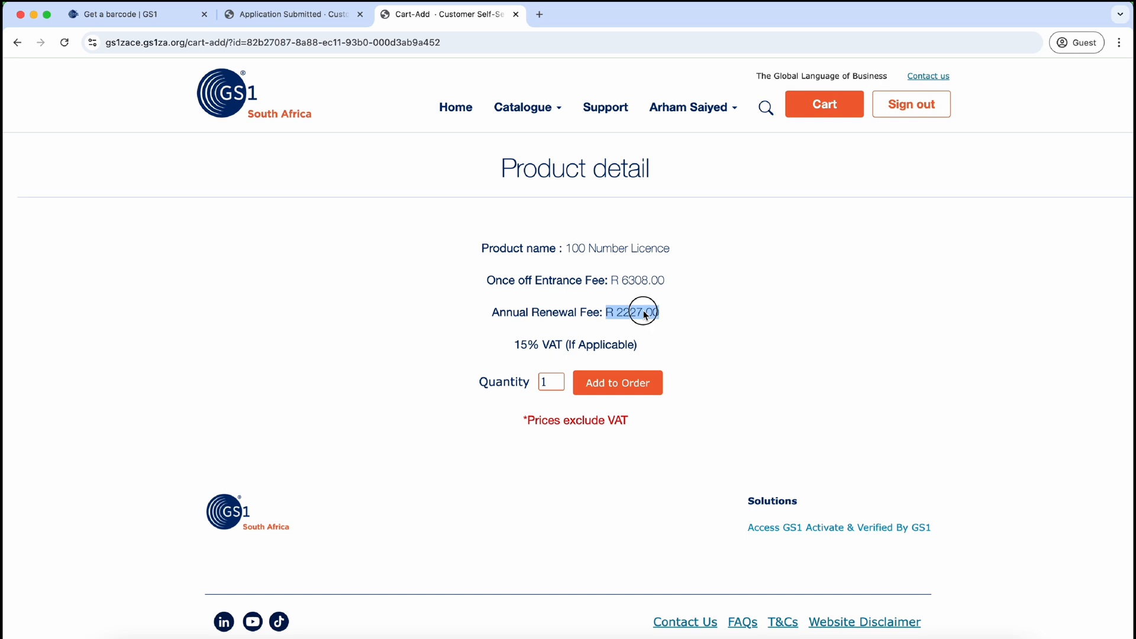
{"action": "triple_click", "coordinate": [645, 313]}
{"action": "left_click", "coordinate": [645, 314]}
{"action": "left_click_drag", "start_coordinate": [606, 315], "coordinate": [672, 322]}
{"action": "left_click", "coordinate": [649, 314]}
Step: Re-highlight the R 2227.00 renewal amount, then add one 100 Number Licence to the order
{"action": "left_click", "coordinate": [608, 314]}
{"action": "left_click_drag", "start_coordinate": [609, 315], "coordinate": [661, 318]}
{"action": "scroll", "coordinate": [560, 358], "scroll_direction": "down", "scroll_amount": 1}
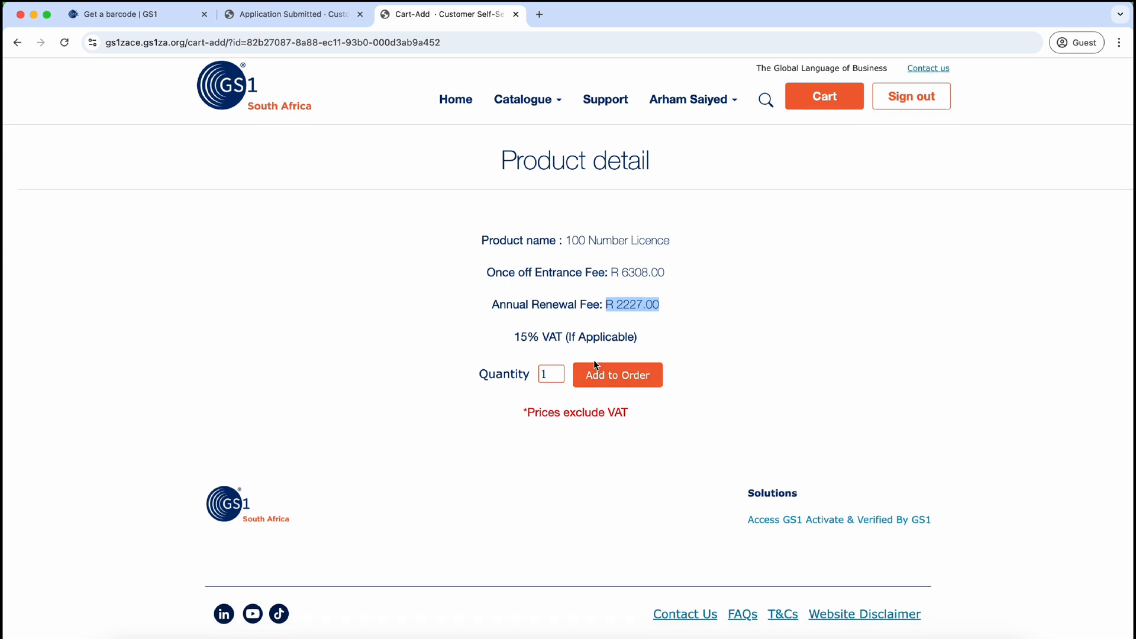
{"action": "left_click", "coordinate": [598, 375]}
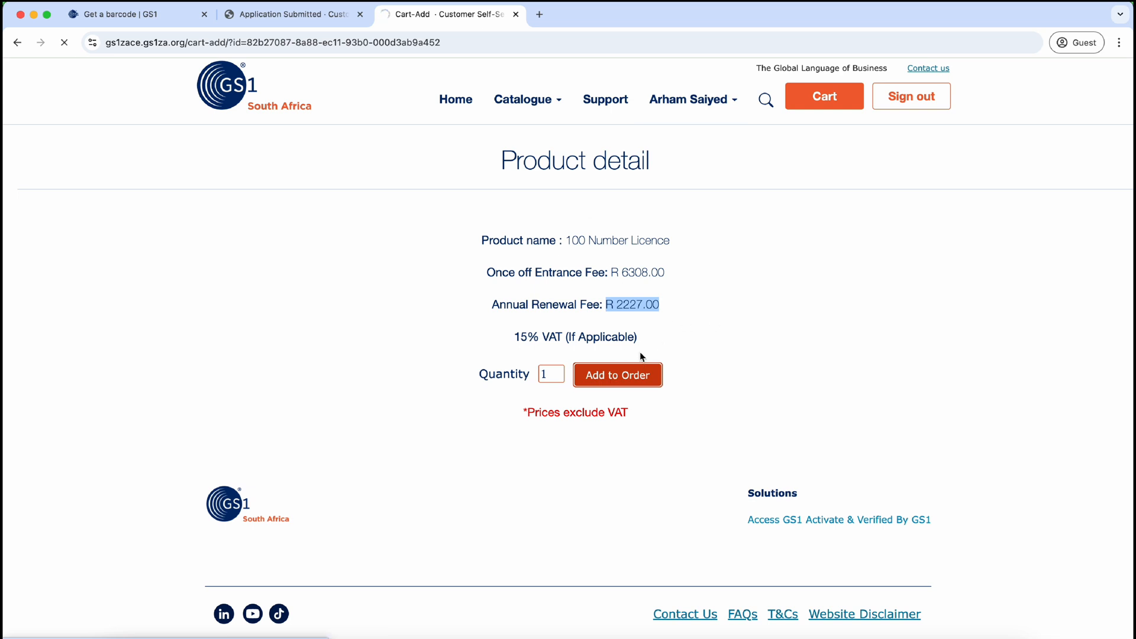
Step: Review the cart's 100 Number Licence and entrance fee, then choose Applications from the account menu
{"action": "scroll", "coordinate": [636, 352], "scroll_direction": "down", "scroll_amount": 5}
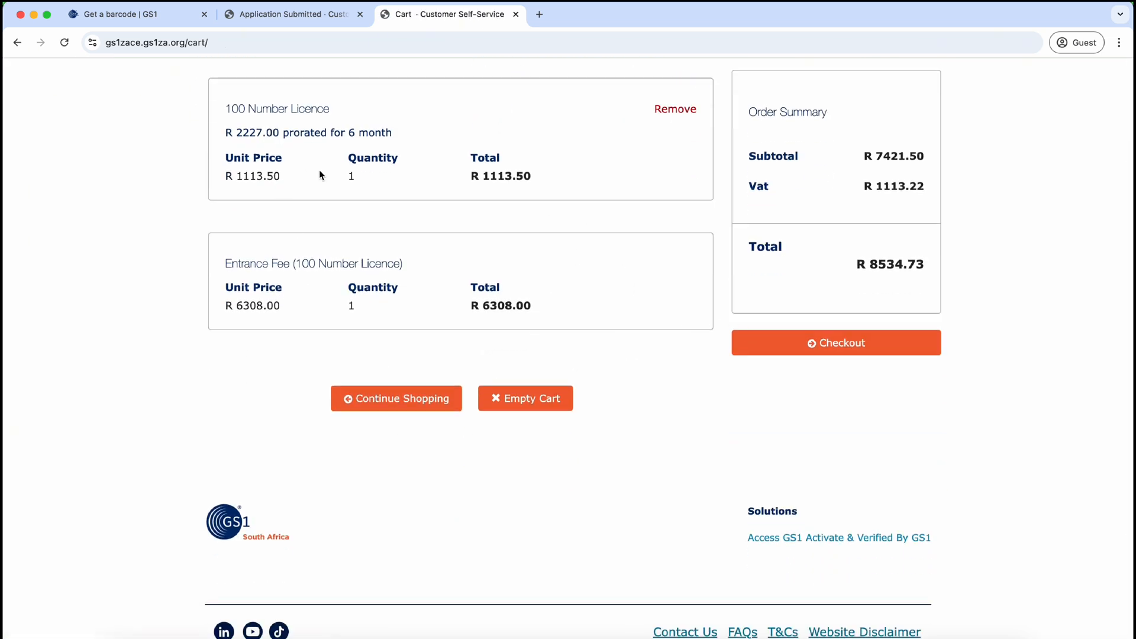
{"action": "scroll", "coordinate": [320, 175], "scroll_direction": "up", "scroll_amount": 3}
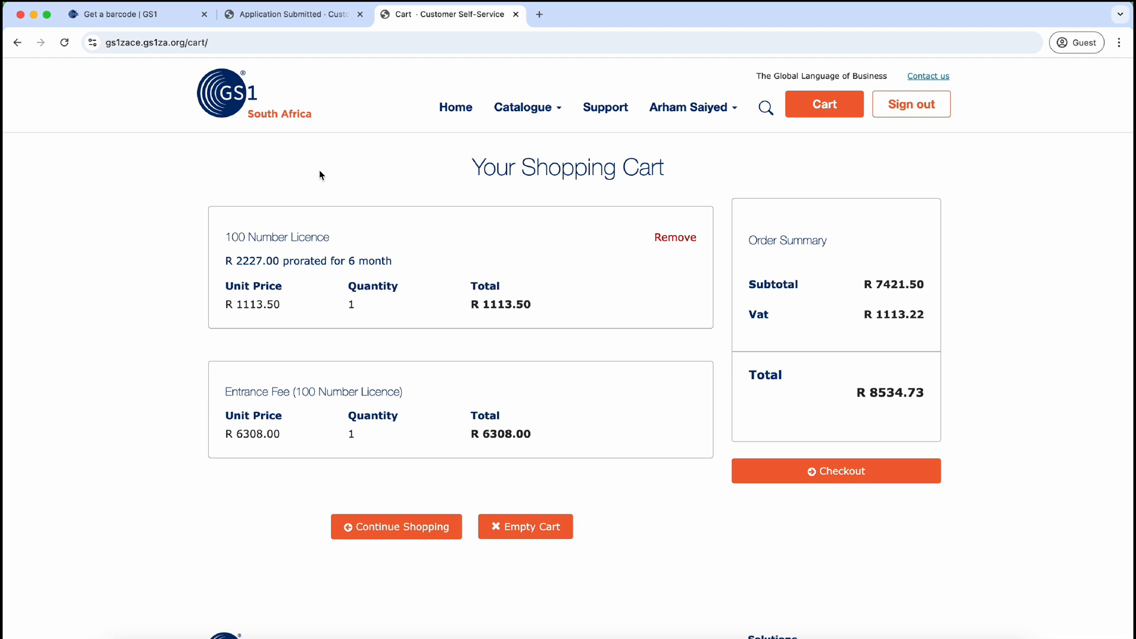
{"action": "left_click", "coordinate": [700, 107]}
{"action": "left_click", "coordinate": [683, 167]}
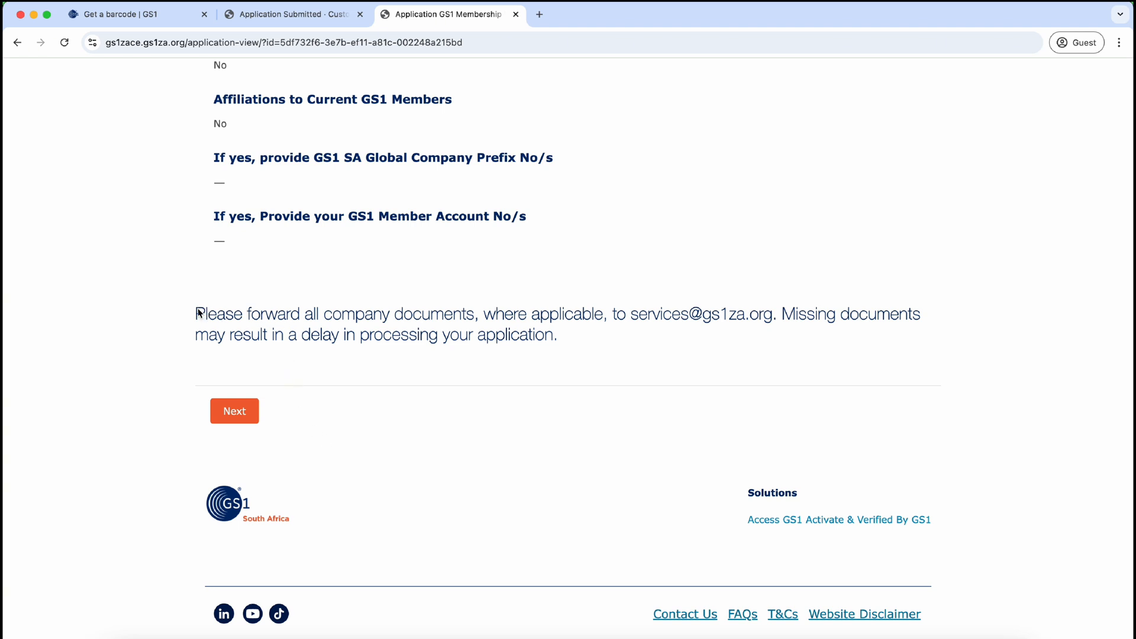
Step: Highlight the document-forwarding notice, then open 'Access GS1 Activate & Verified By GS1' in a new tab
{"action": "left_click_drag", "start_coordinate": [197, 313], "coordinate": [603, 336]}
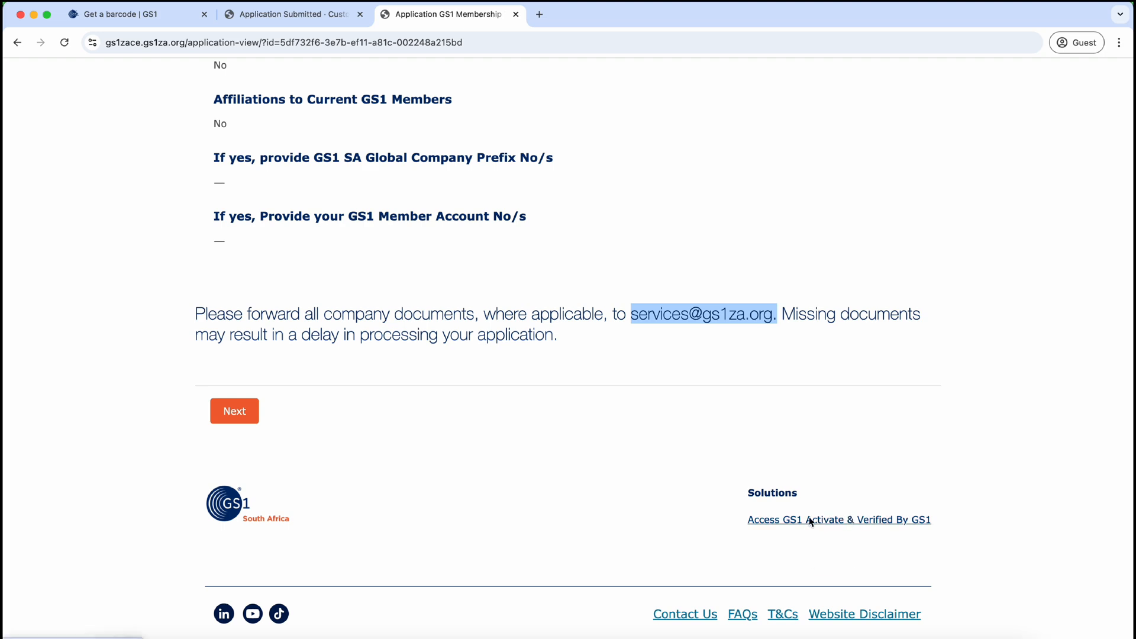
{"action": "right_click", "coordinate": [840, 521]}
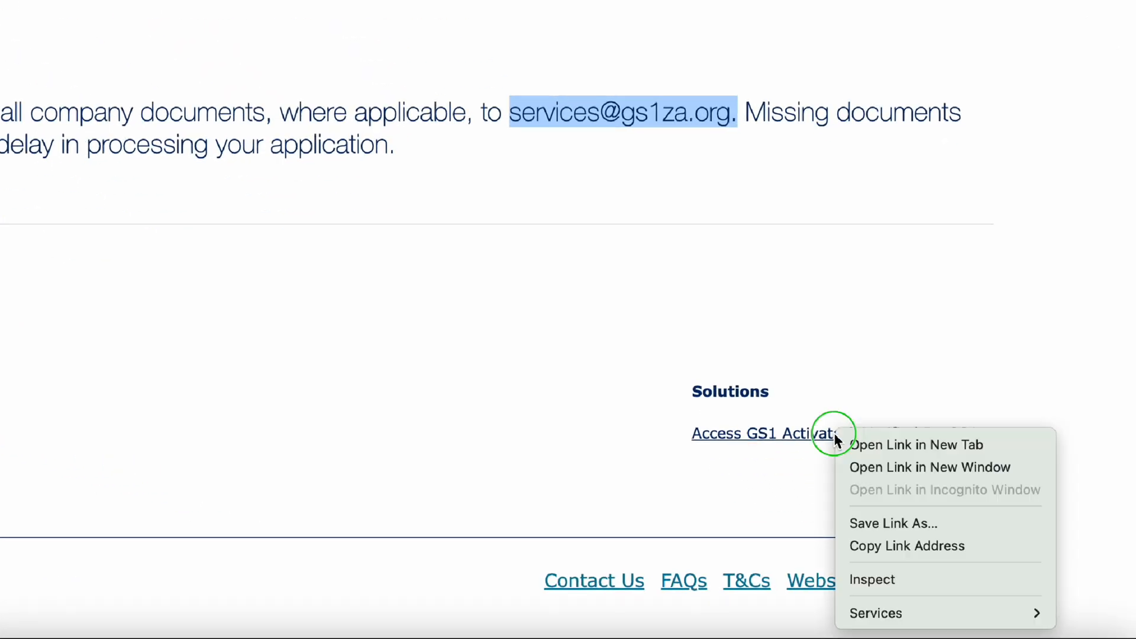
{"action": "left_click", "coordinate": [895, 443]}
{"action": "left_click", "coordinate": [580, 13]}
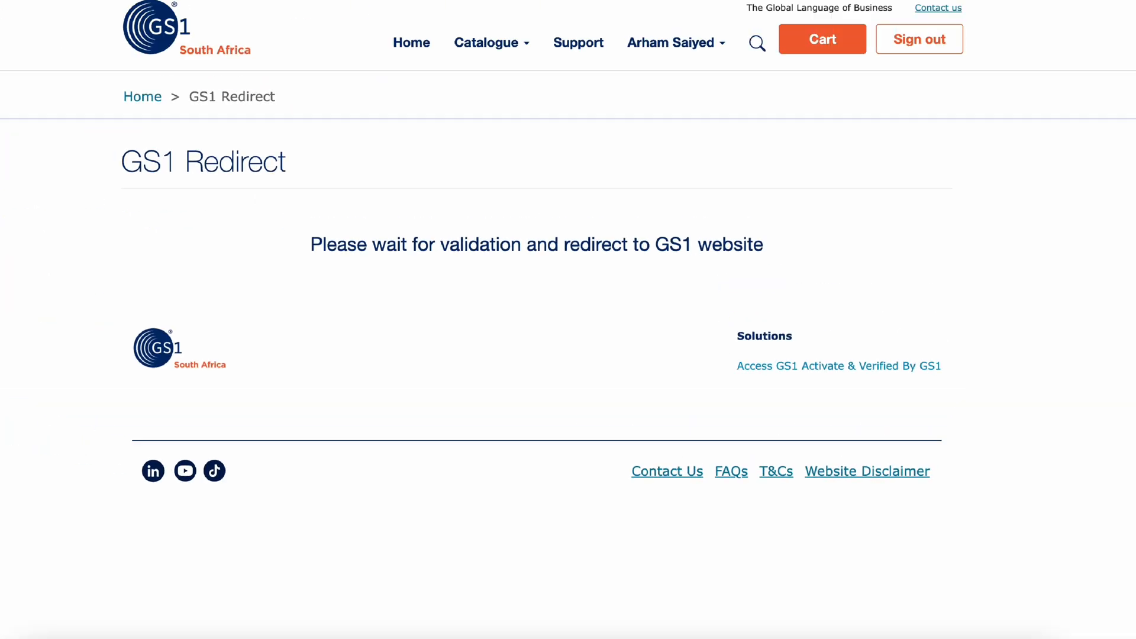